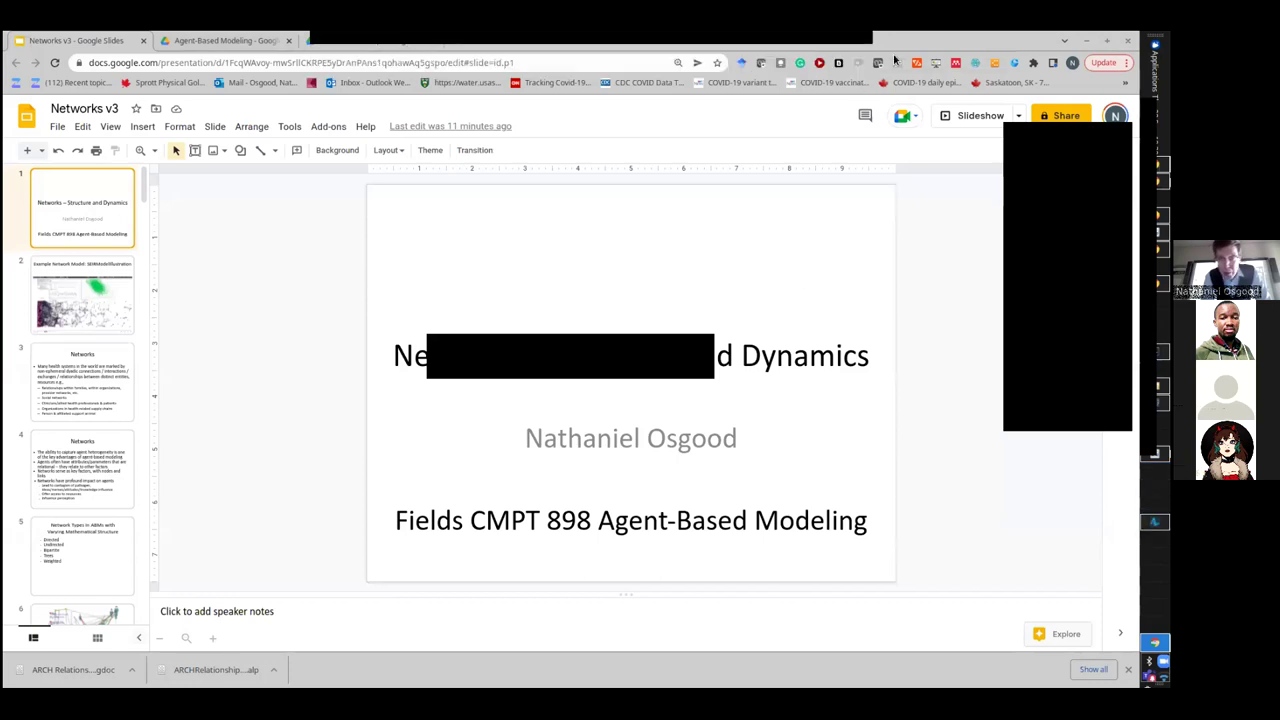
Step: Present the Networks v3 slides and advance to the Example Network Model slide
click(957, 116)
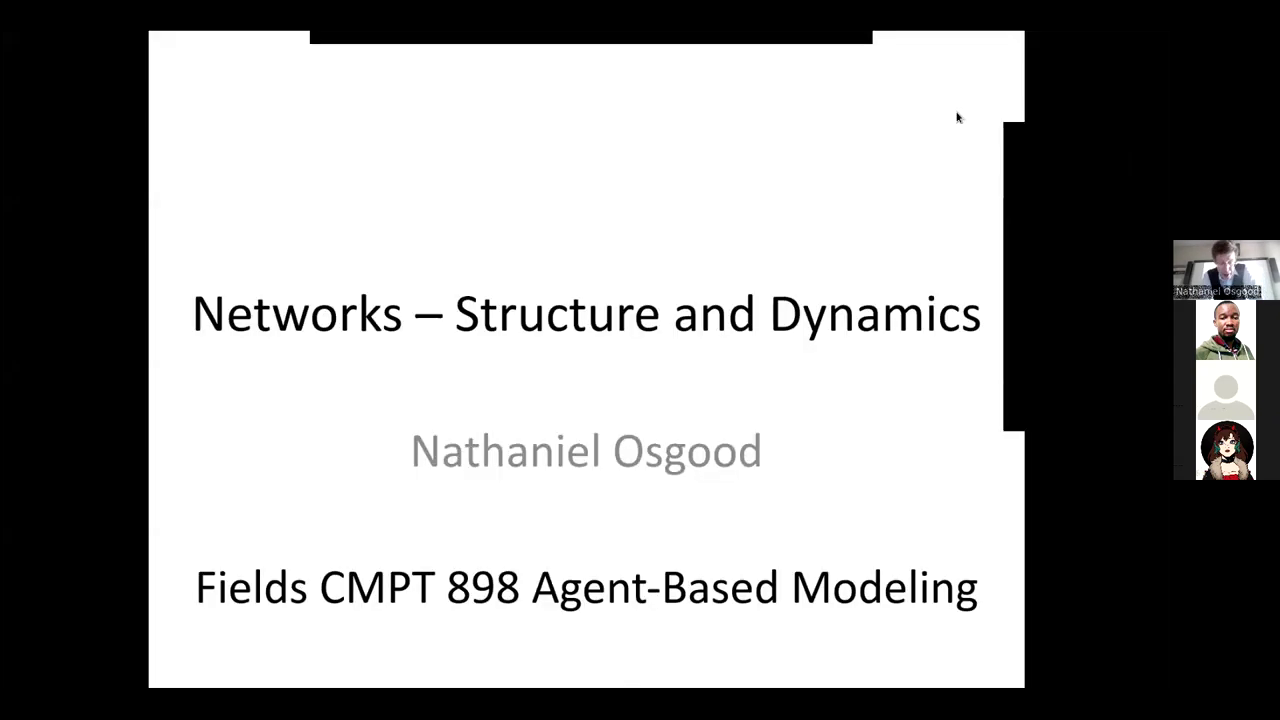
key(Right)
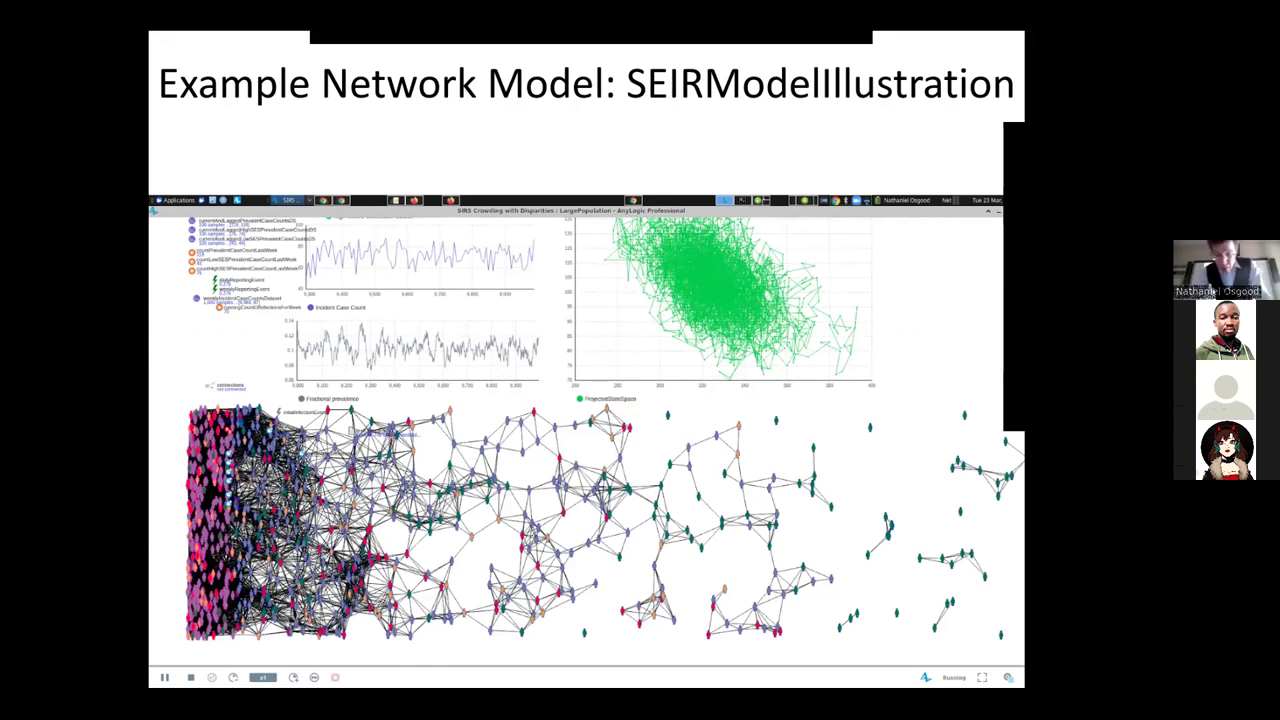
key(Escape)
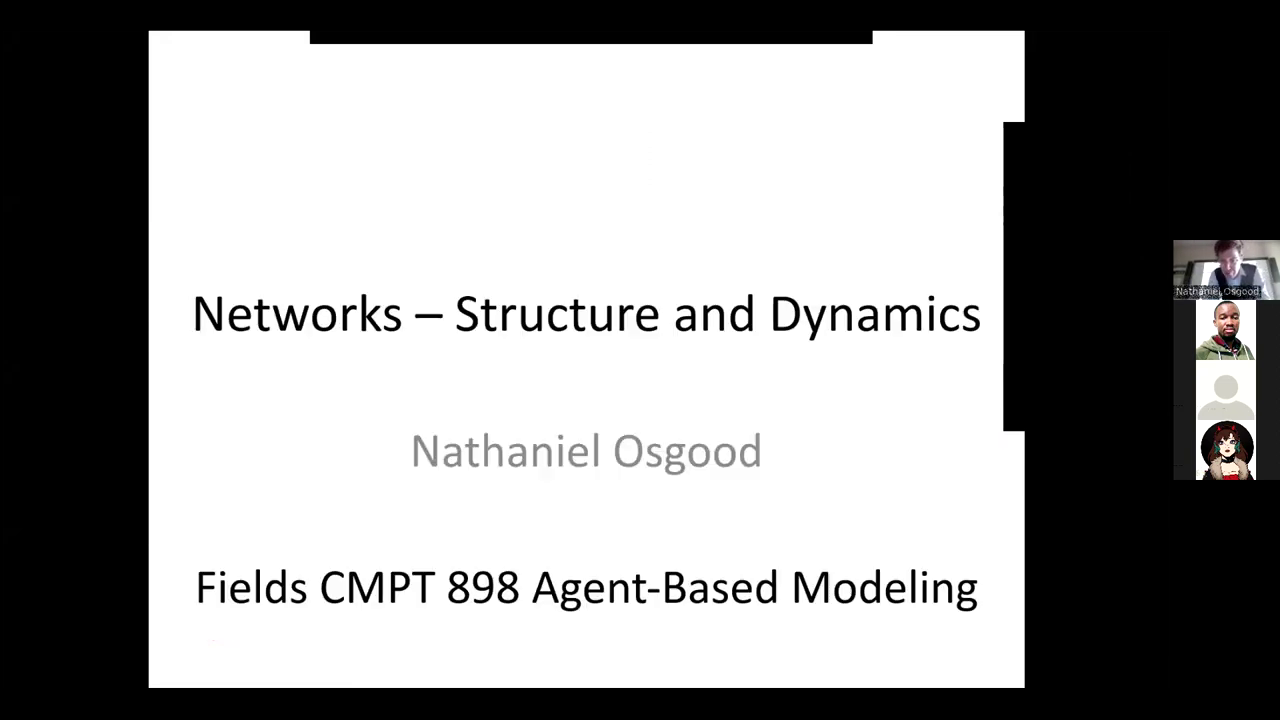
Step: Switch to the Fields course page in the browser and look through its lecture slides and in-class models for SEIRModelIllustration.alp
click(956, 117)
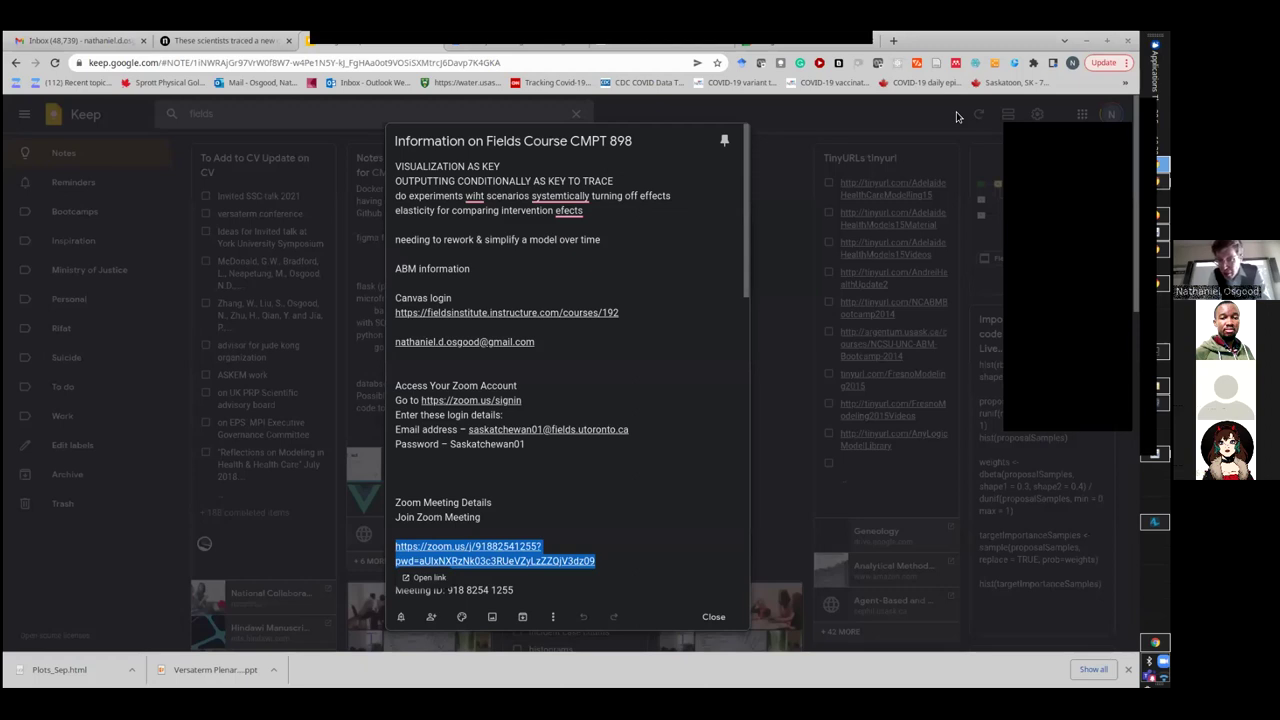
key(alt+Tab)
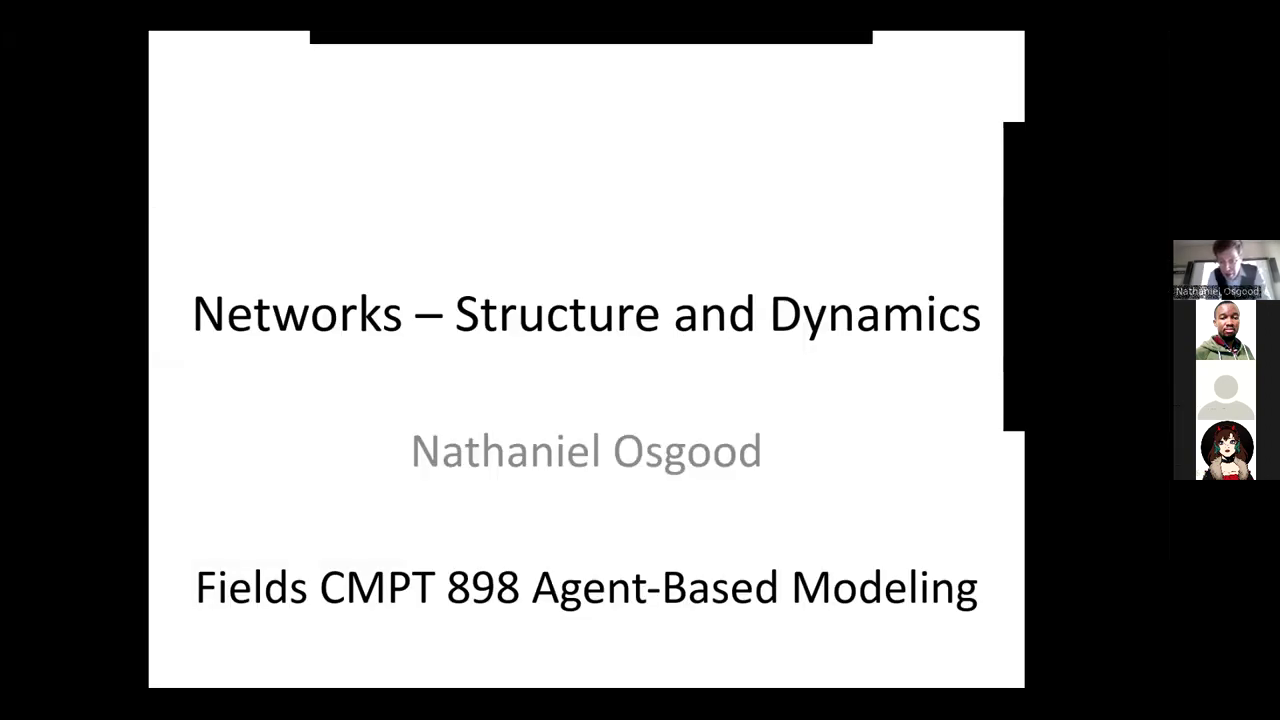
key(alt+Tab)
key(alt+Tab)
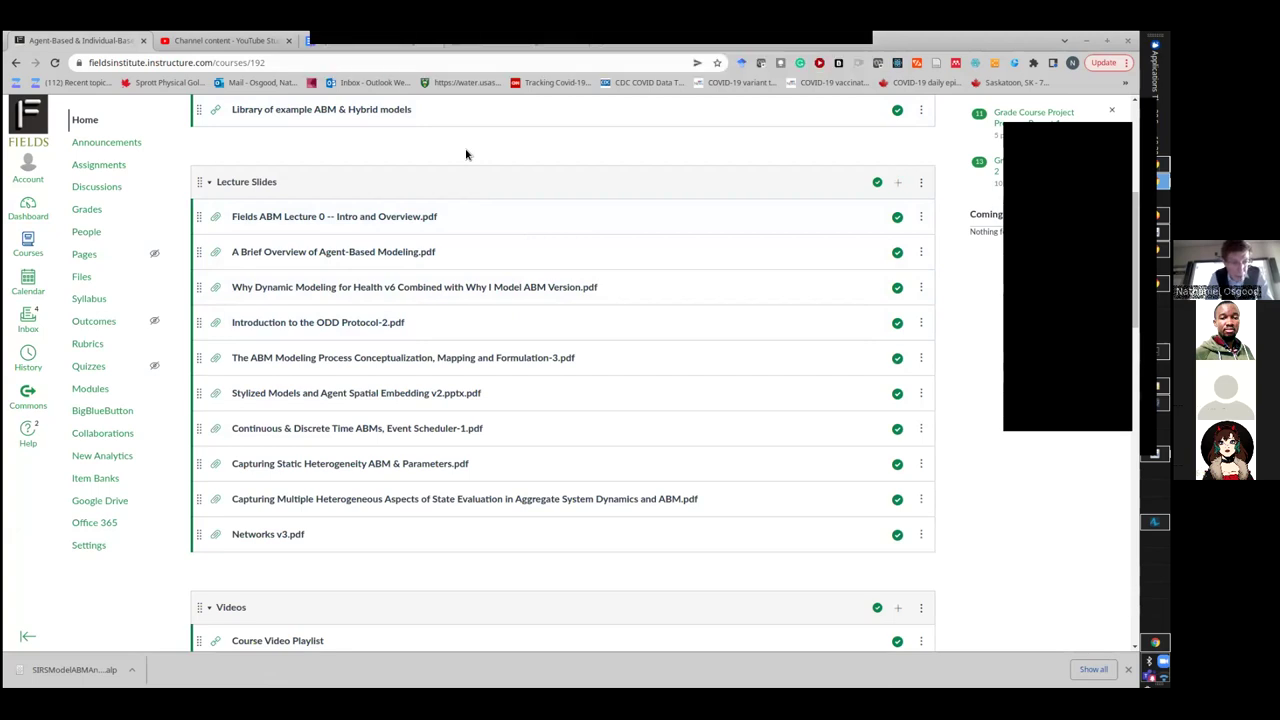
scroll(465, 154, up, 4)
scroll(465, 154, down, 5)
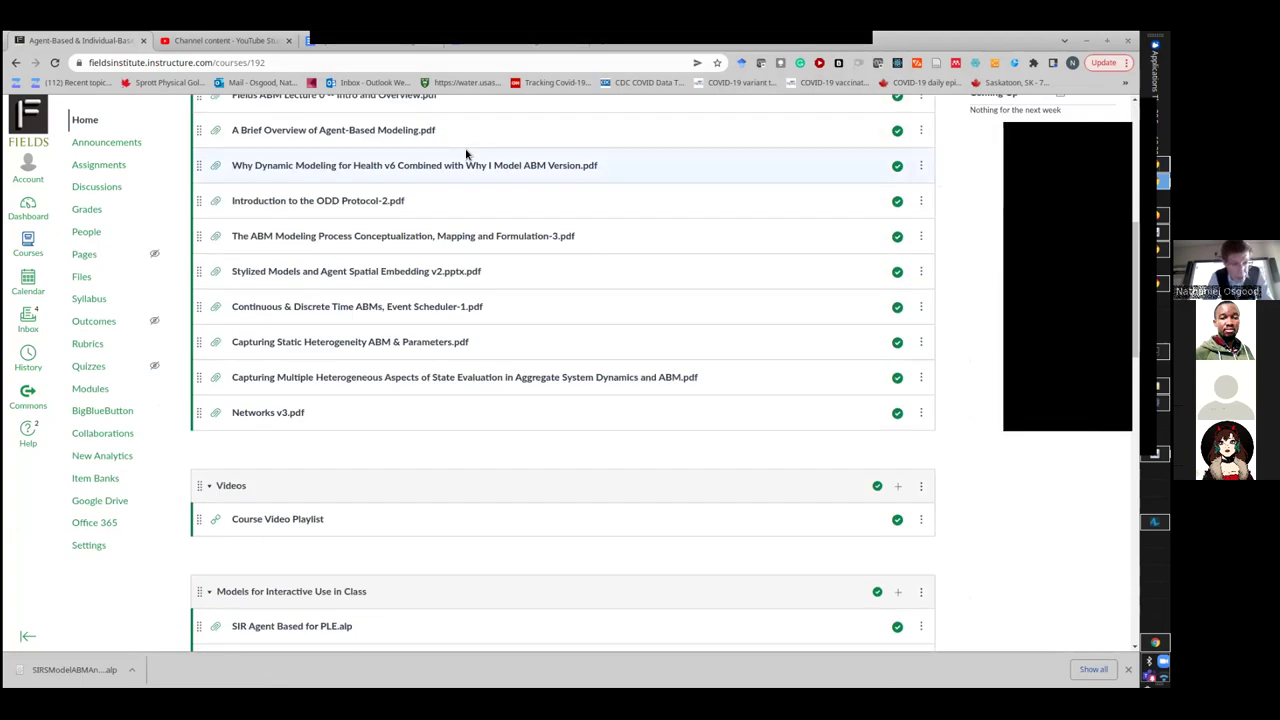
scroll(465, 154, down, 5)
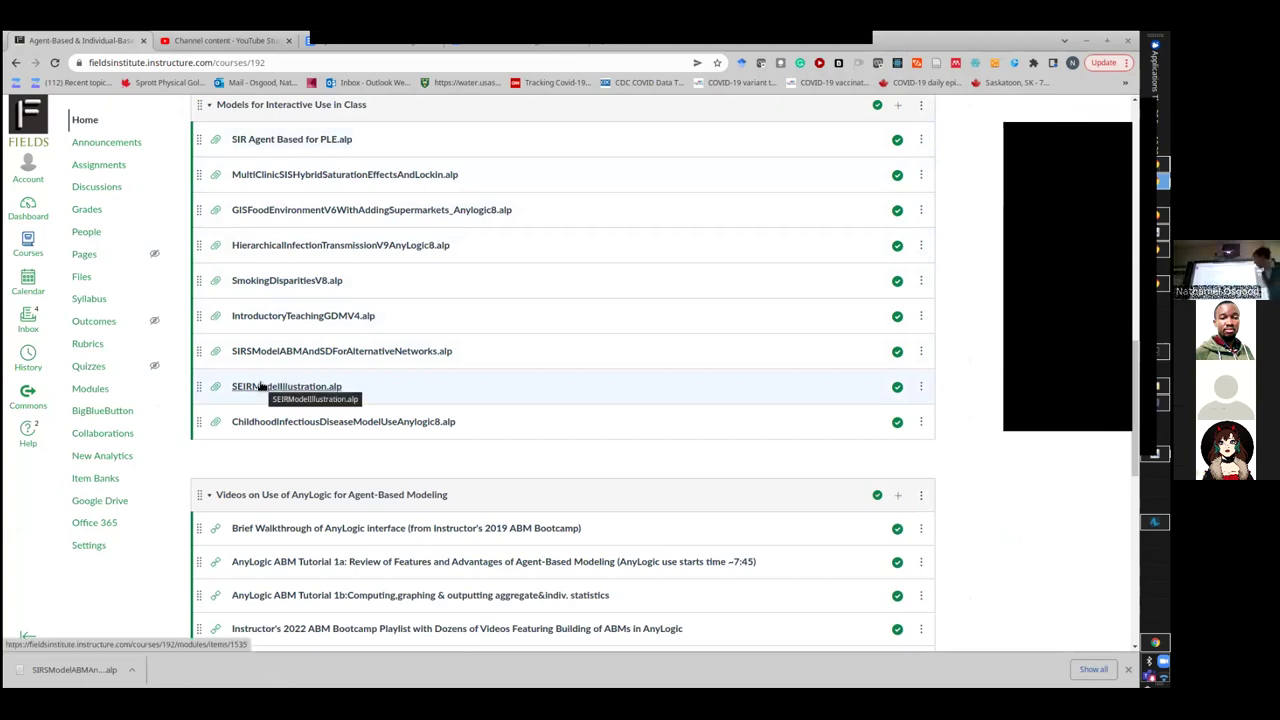
scroll(260, 386, up, 10)
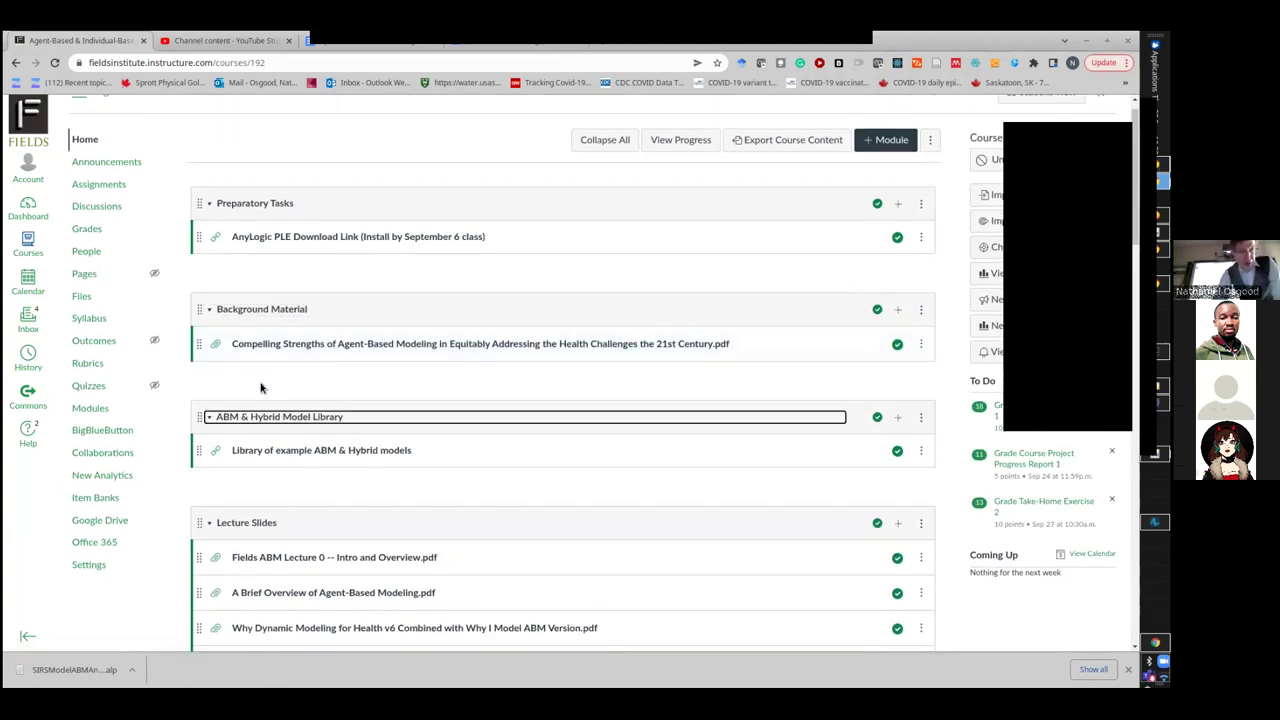
scroll(260, 388, down, 5)
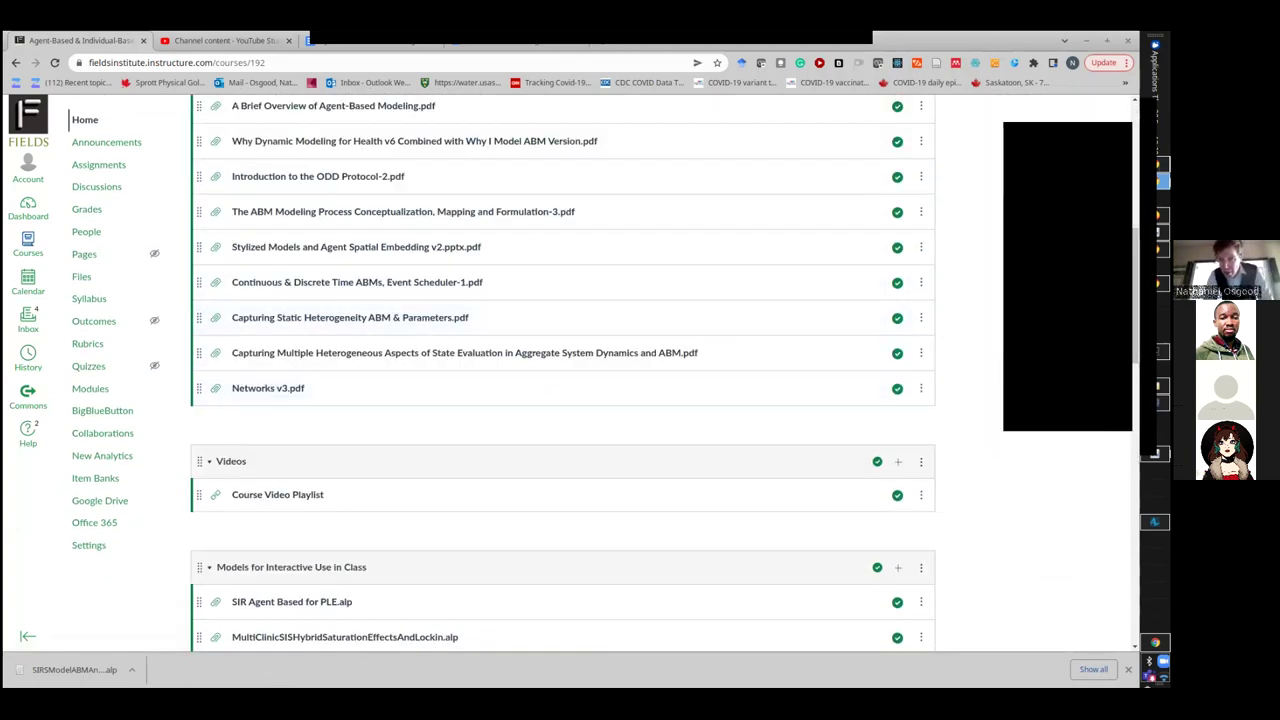
Step: Switch to AnyLogic to close the paused simulation window, and return to the slideshow's Example Network Model slide
key(alt+Tab)
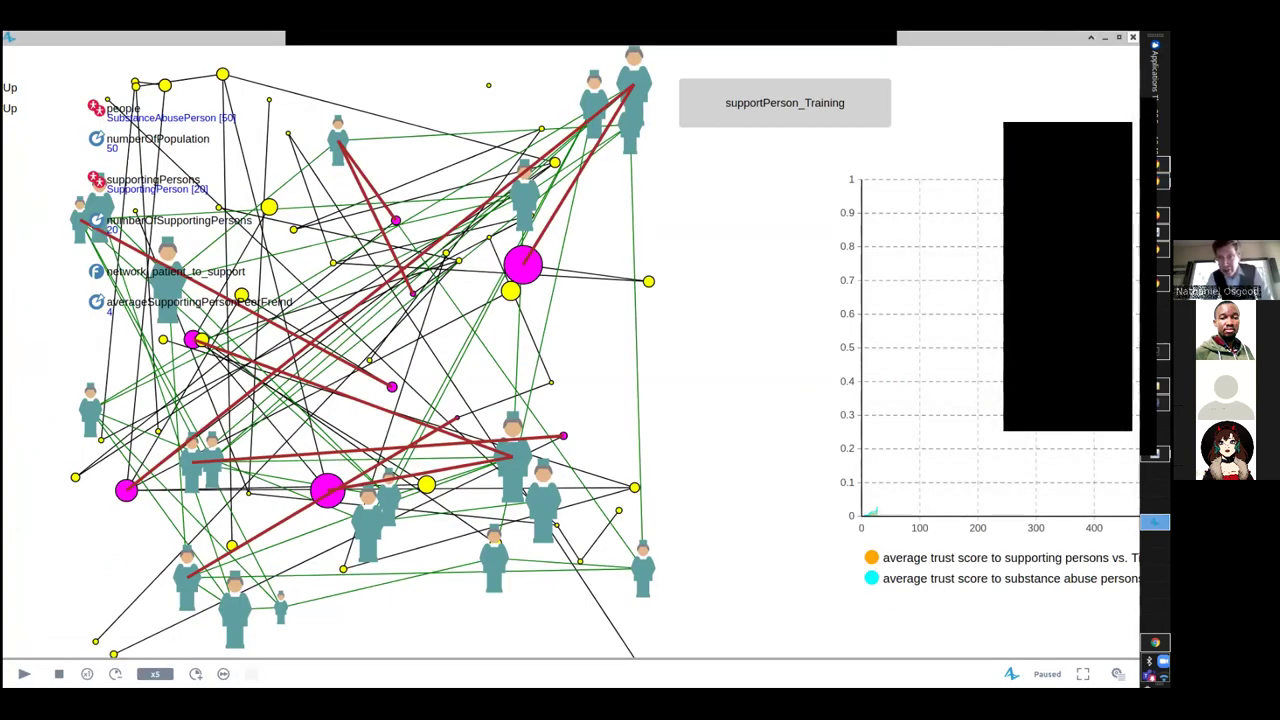
click(1132, 37)
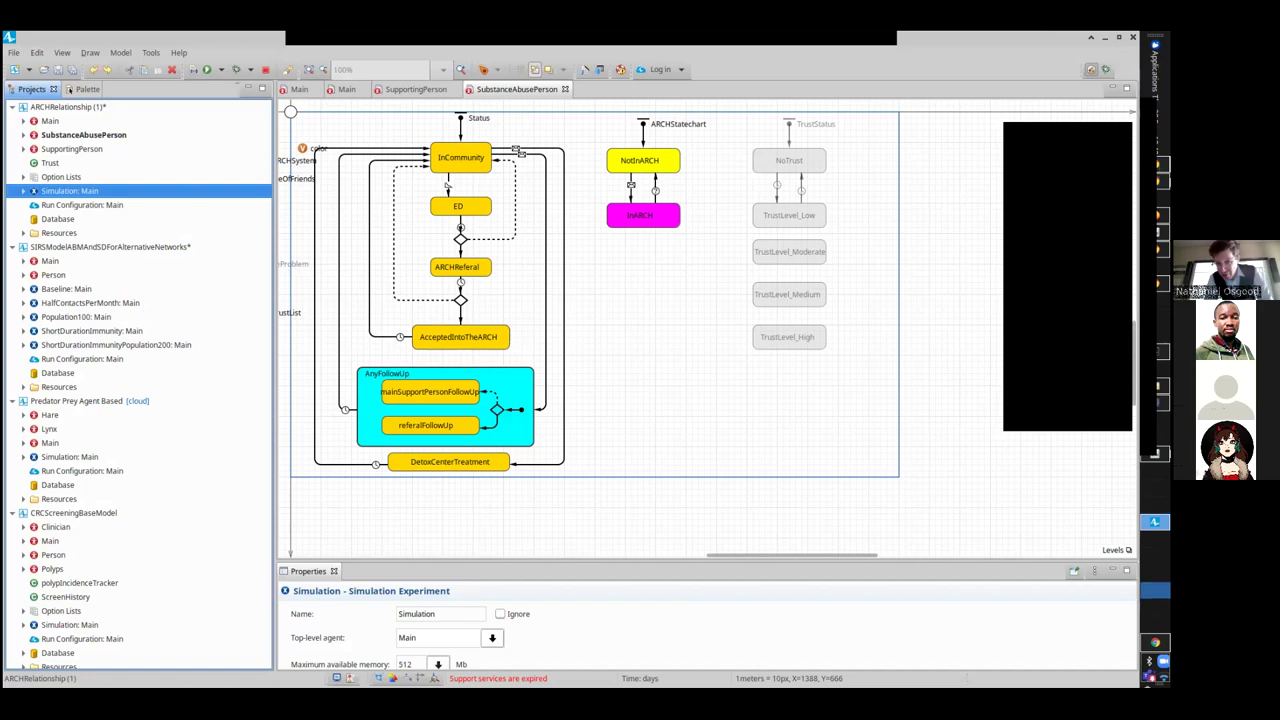
key(alt+Tab)
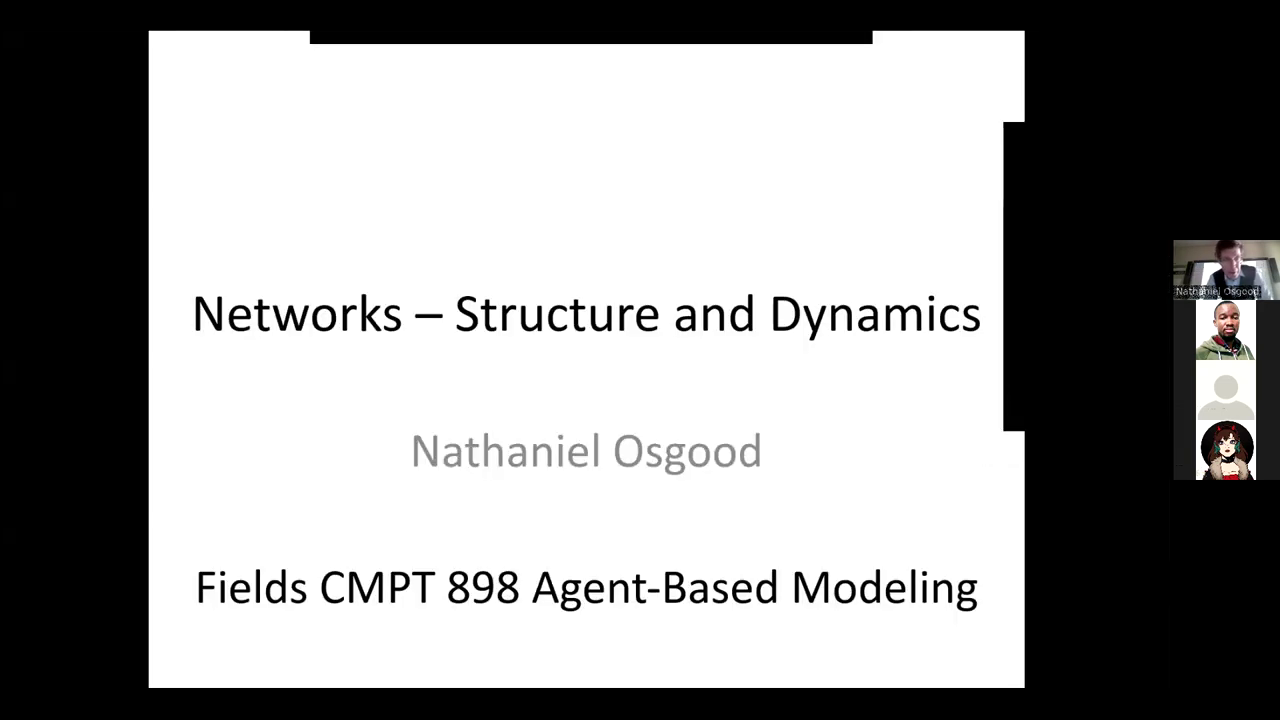
click(849, 505)
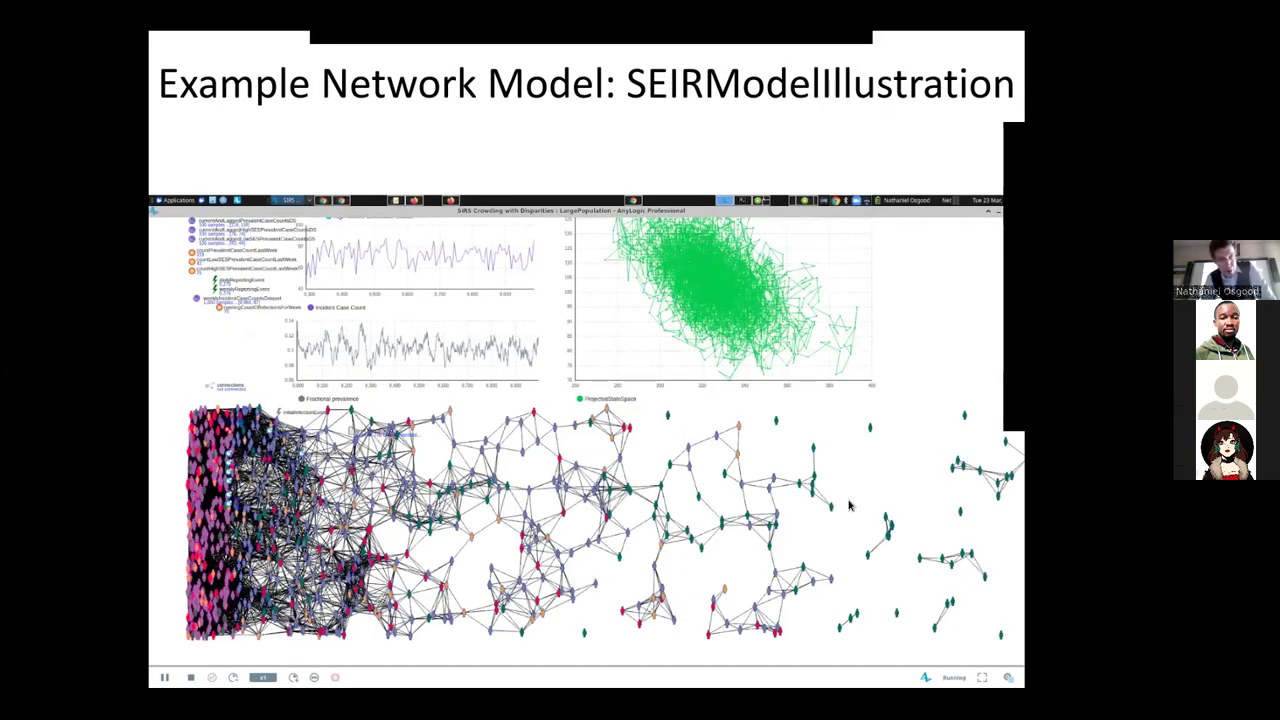
Step: Switch to AnyLogic and examine the SIRSModelABMAndSDForAlternativeNetworks model's properties, including its solver and file settings, in an enlarged properties area
key(alt+Tab)
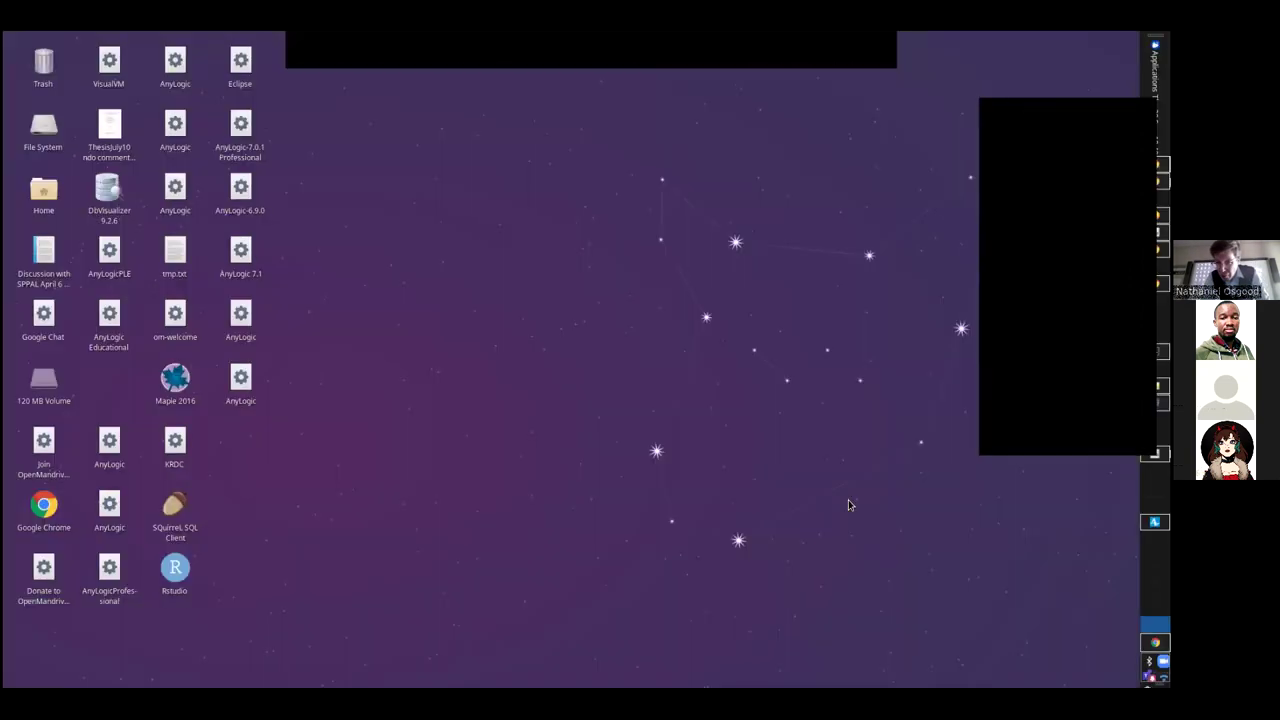
key(alt+Tab)
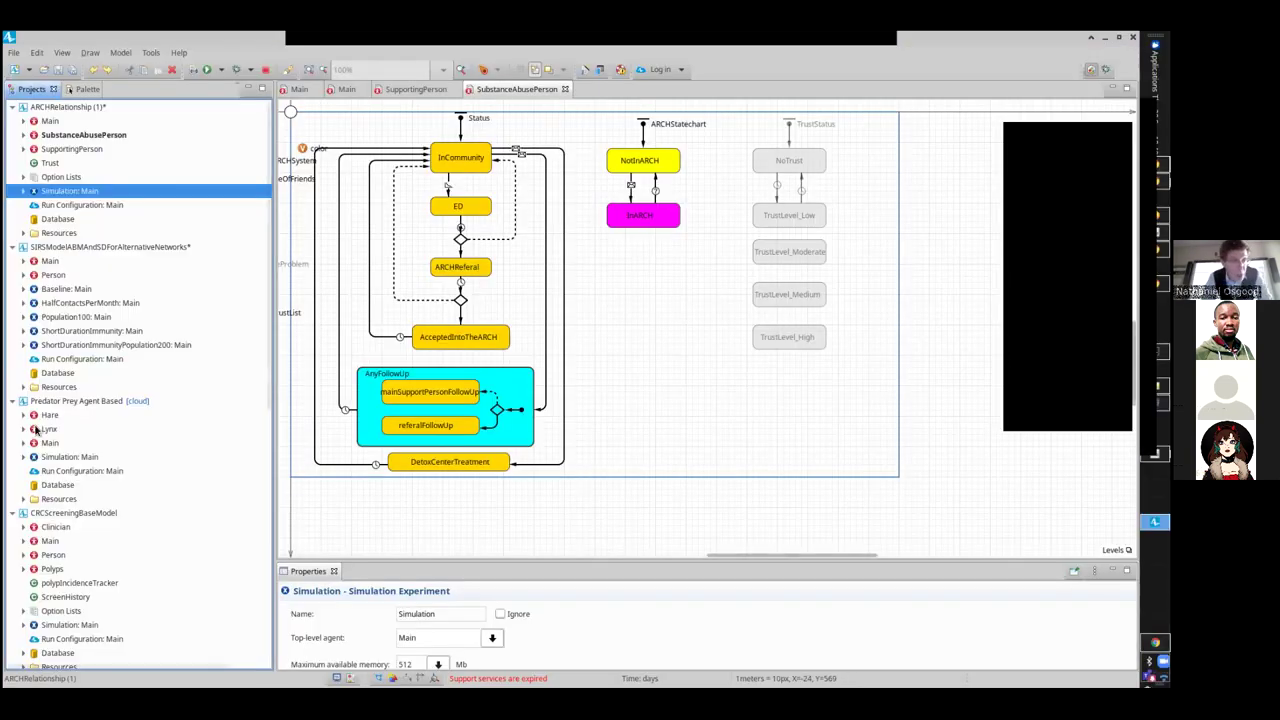
click(49, 248)
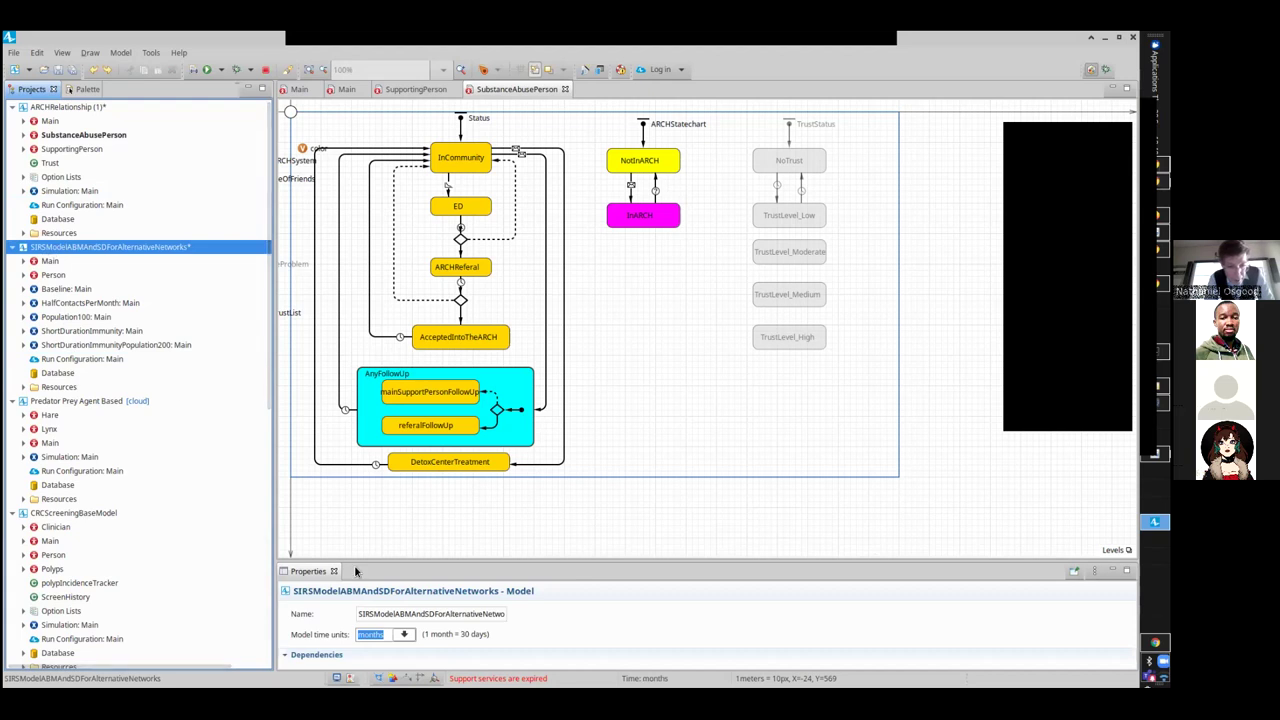
drag(355, 564, 392, 361)
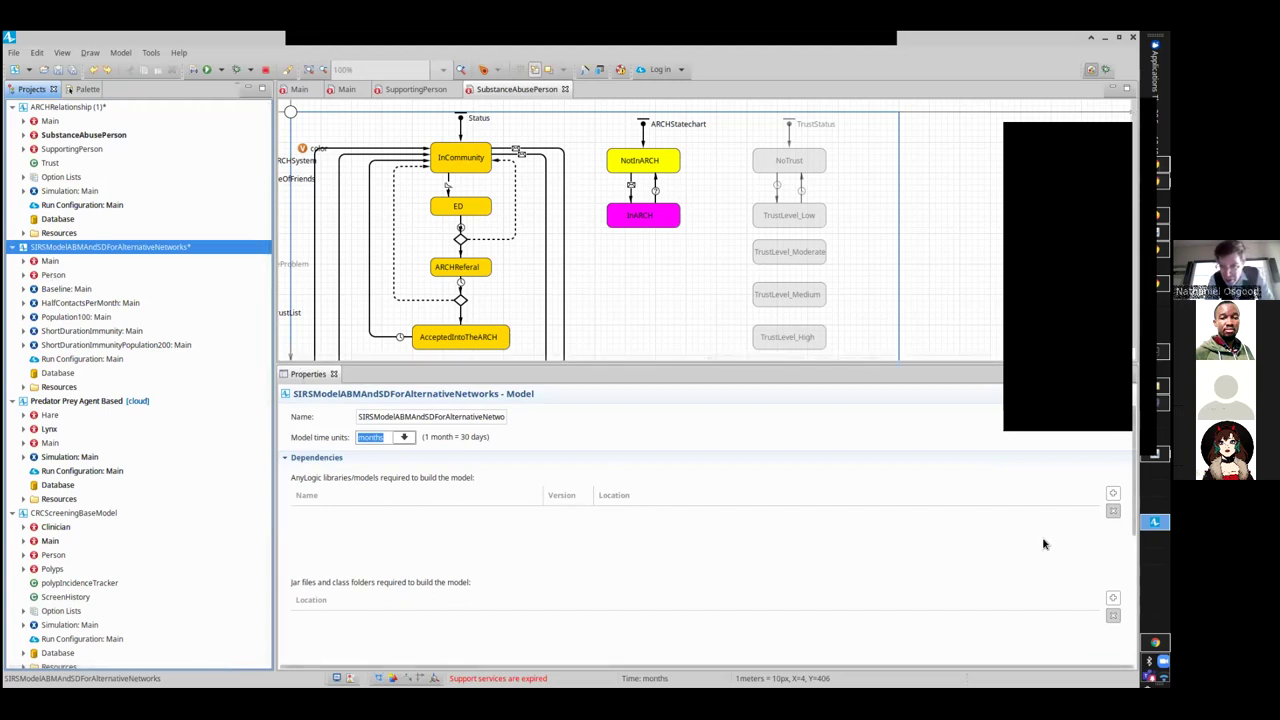
scroll(700, 530, down, 5)
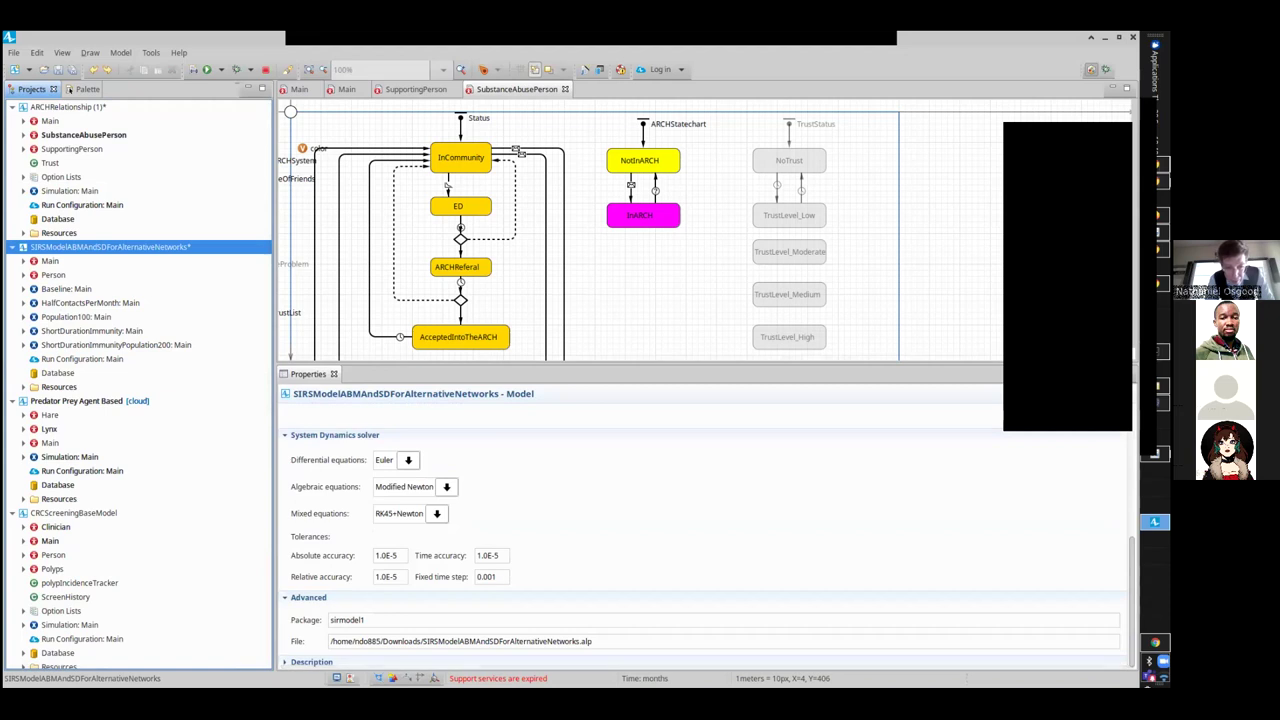
scroll(700, 530, up, 5)
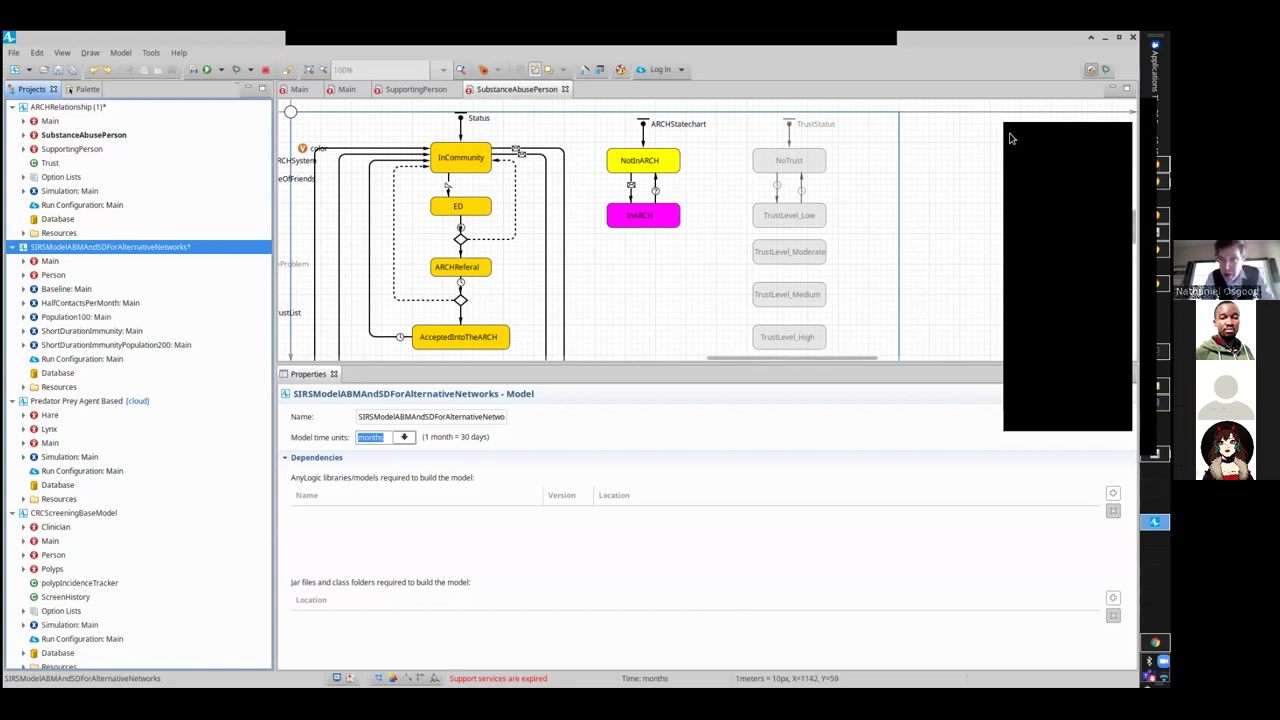
Step: Switch to the course page in the browser and download SEIRModelIllustration.alp from the models for interactive use in class
key(alt+Tab)
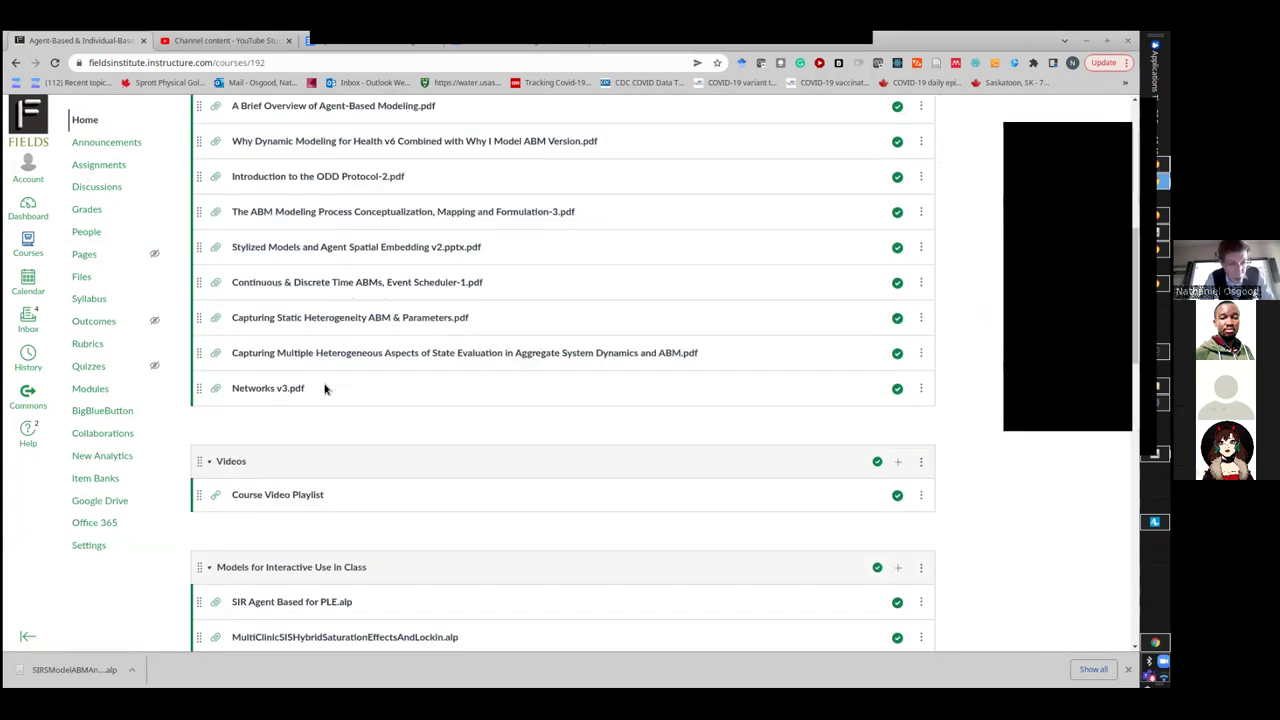
scroll(325, 389, down, 5)
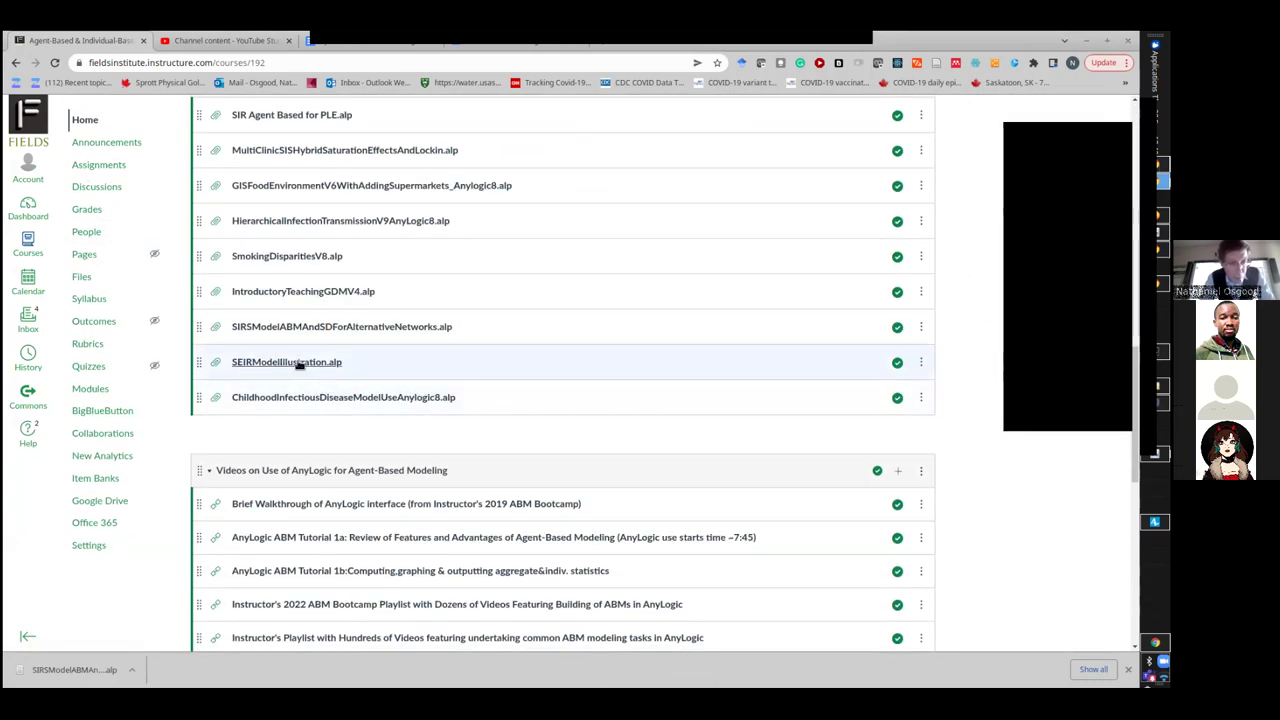
click(298, 364)
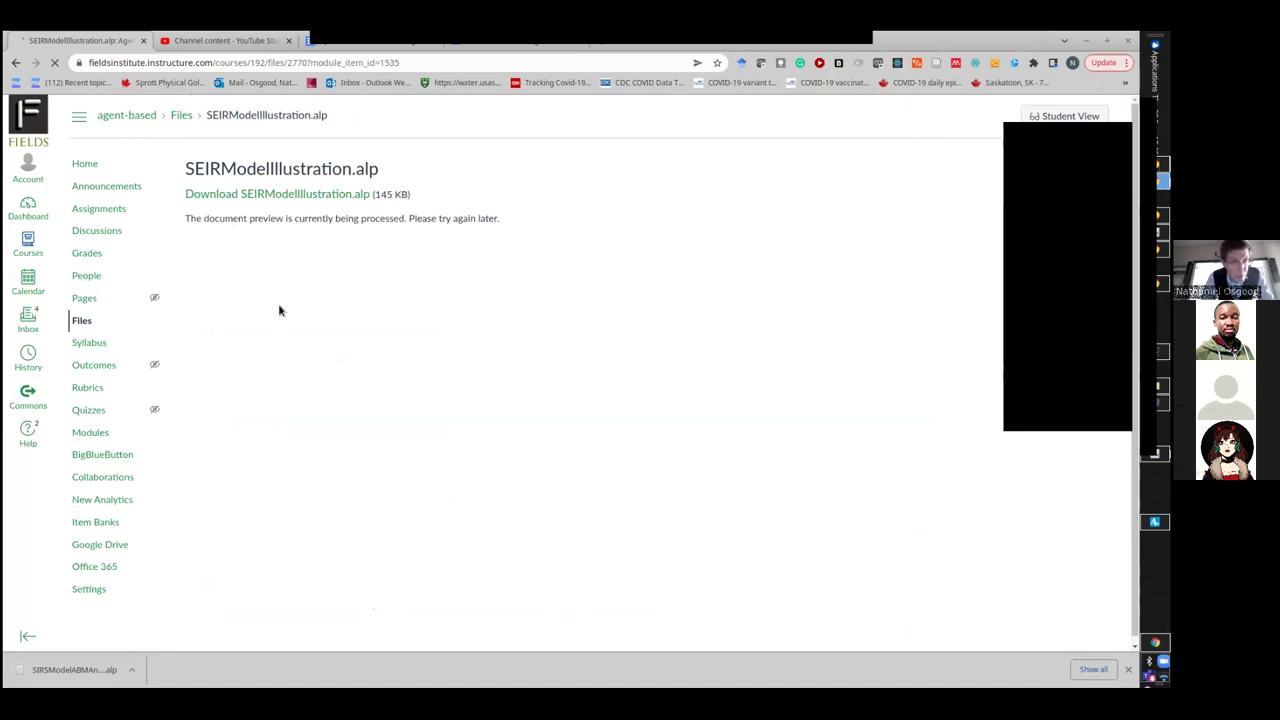
click(258, 193)
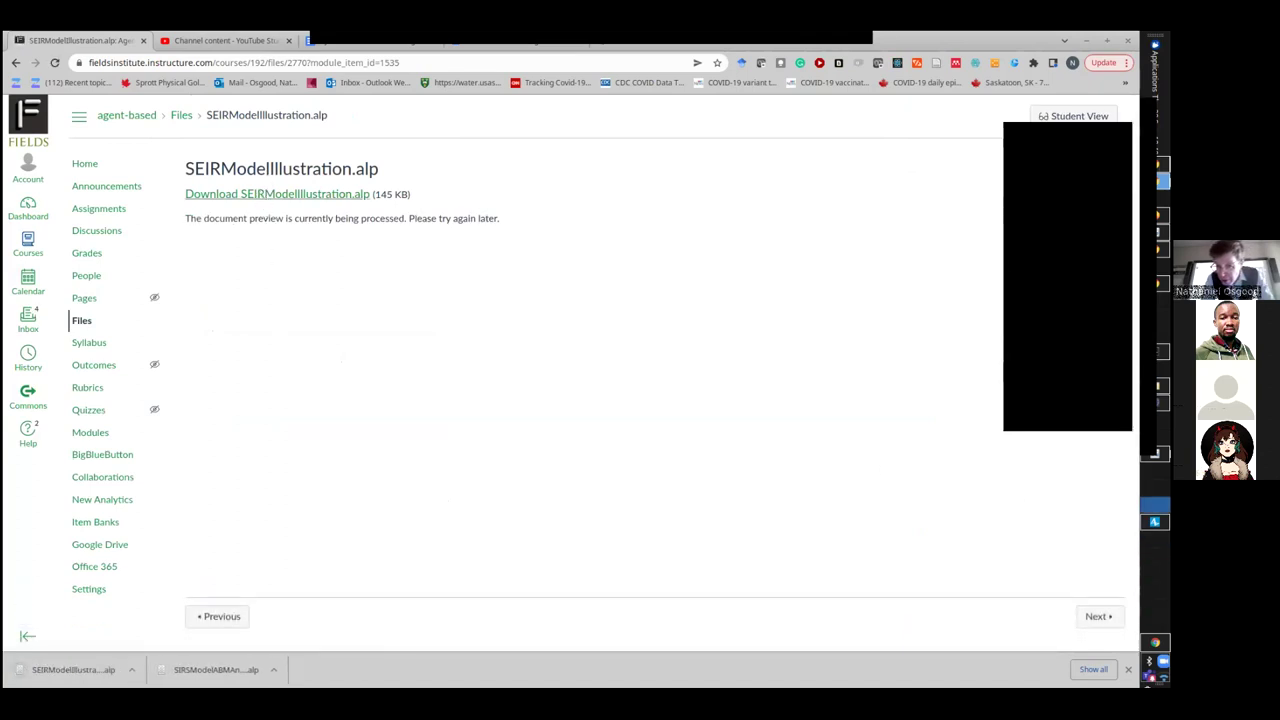
Step: Switch to AnyLogic and open SEIRModelIllustration.alp from the Downloads folder
key(alt+Tab)
key(ctrl+o)
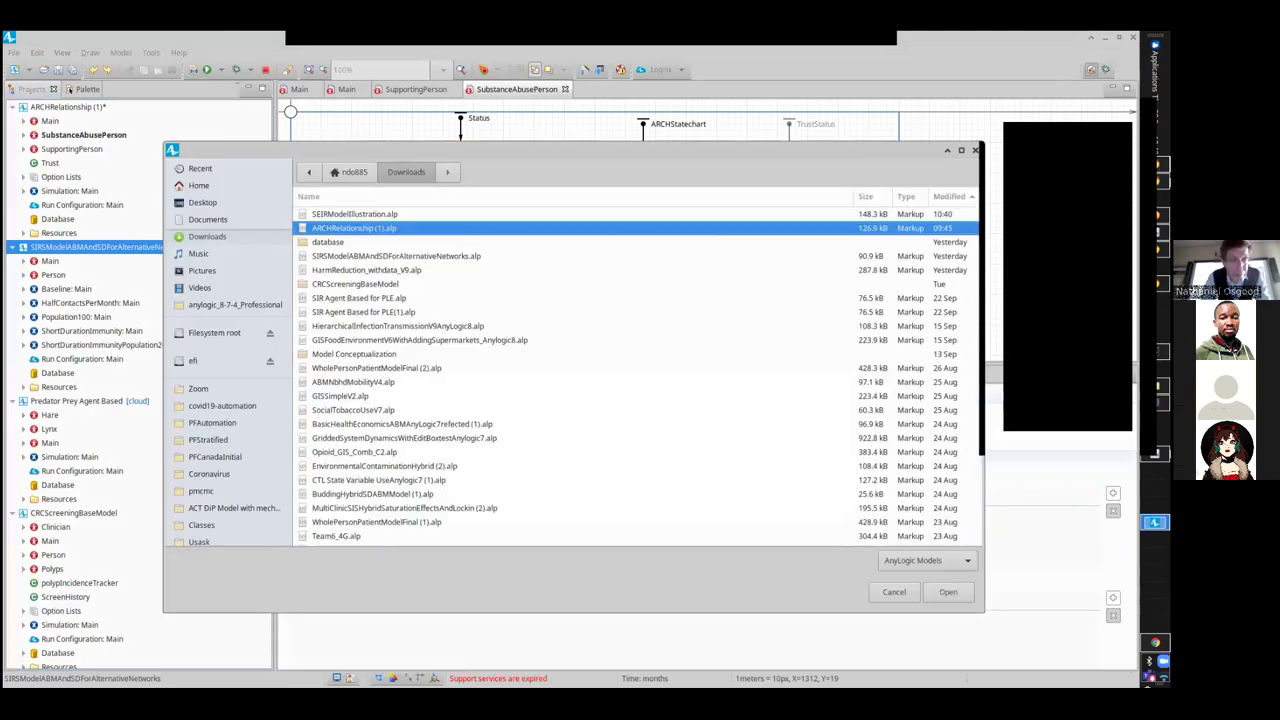
double_click(467, 214)
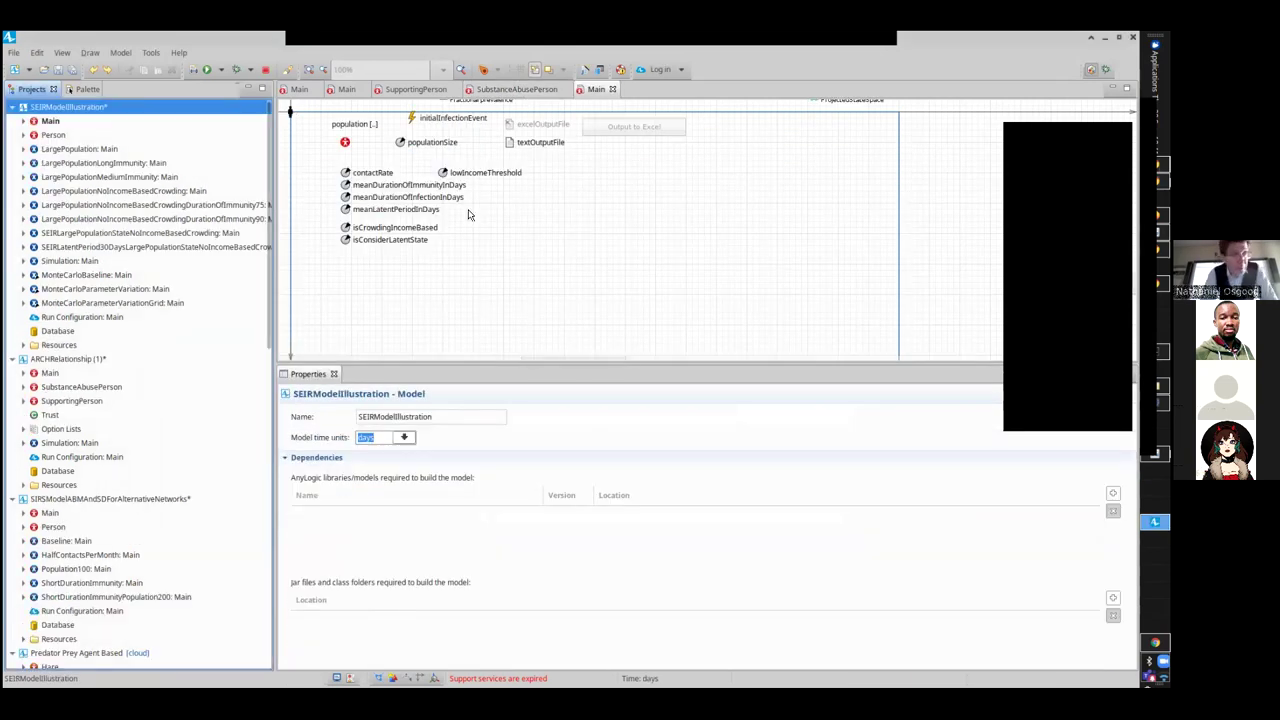
Step: Open the SEIRModelIllustration model's Person agent type with its full infection statechart in view and inspect the income parameter
click(58, 135)
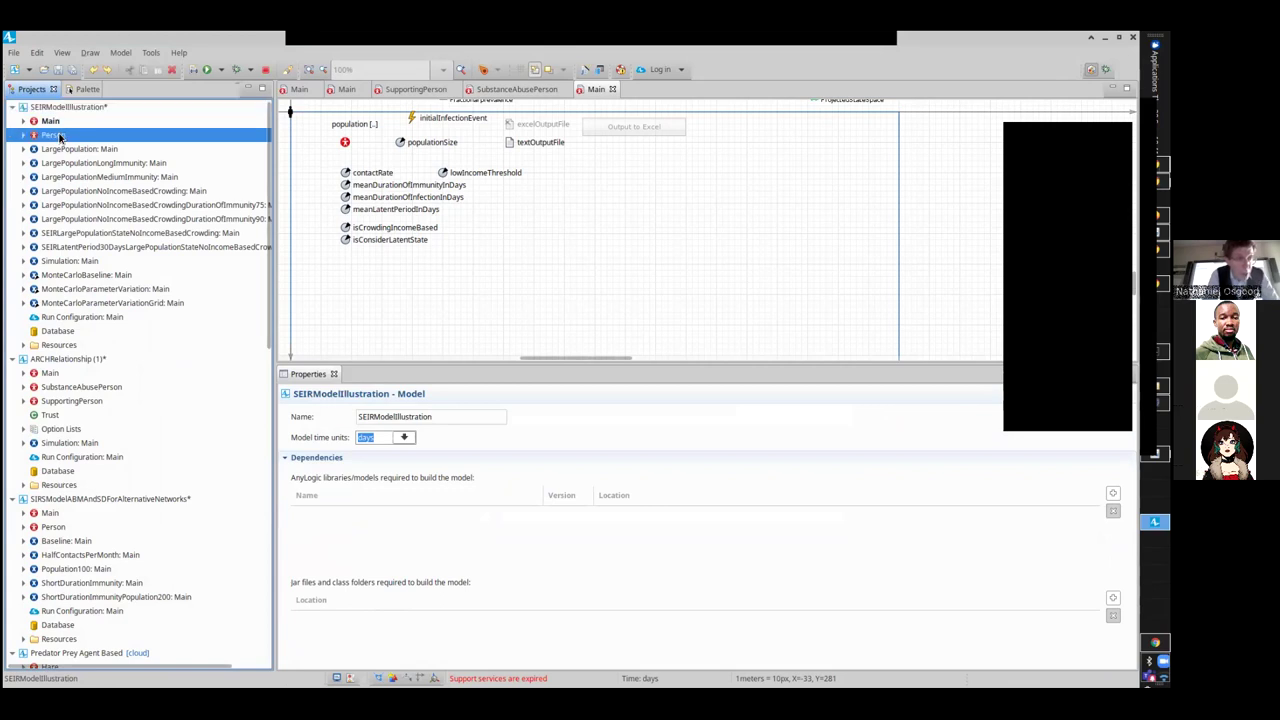
double_click(58, 135)
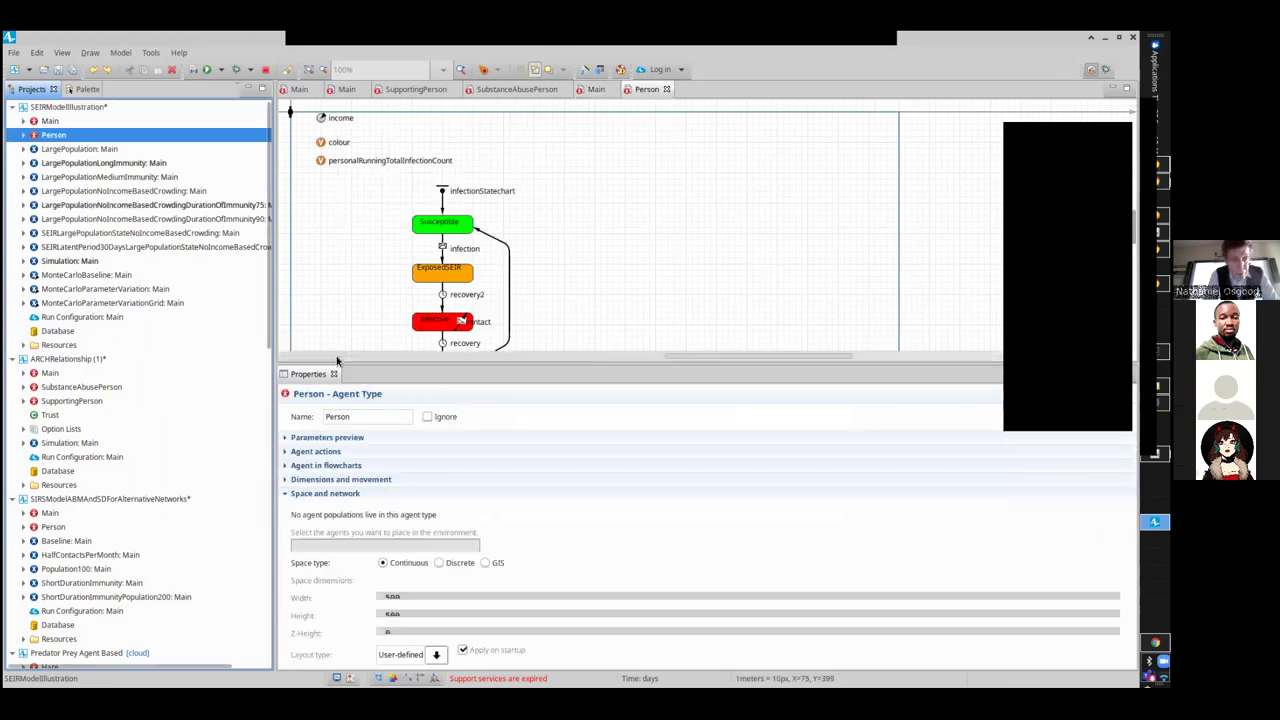
drag(337, 362, 350, 508)
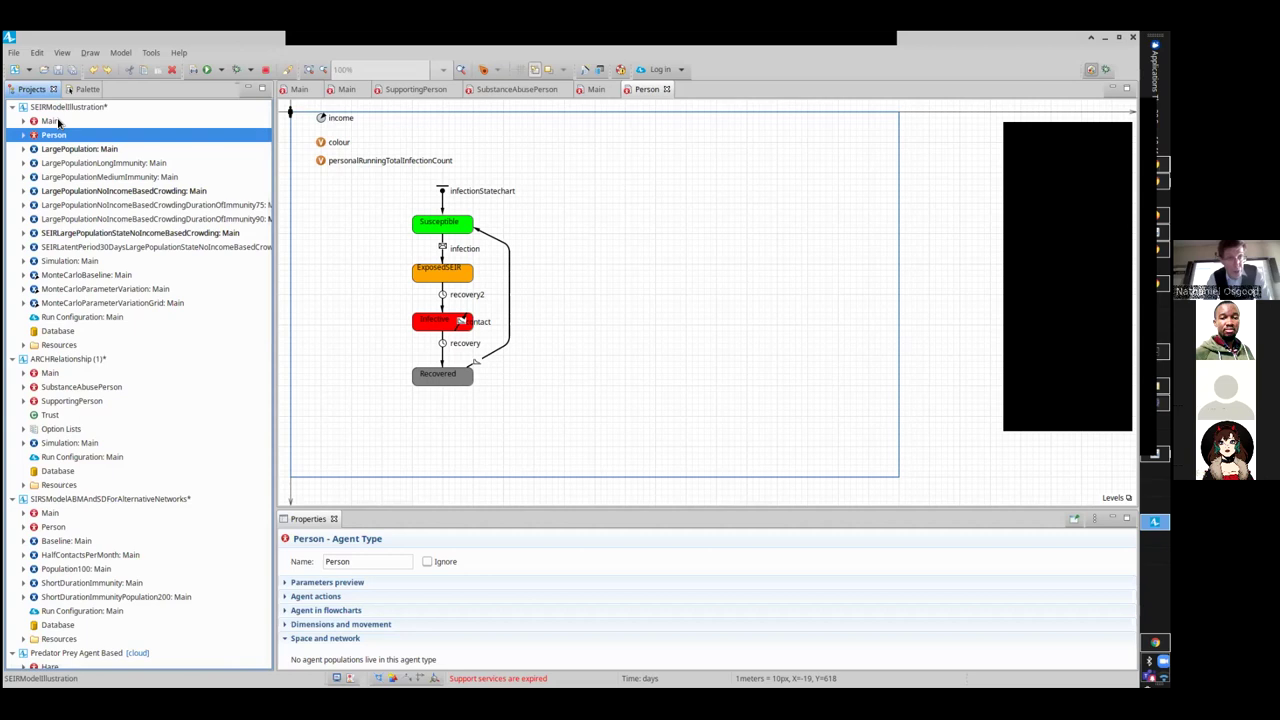
click(322, 118)
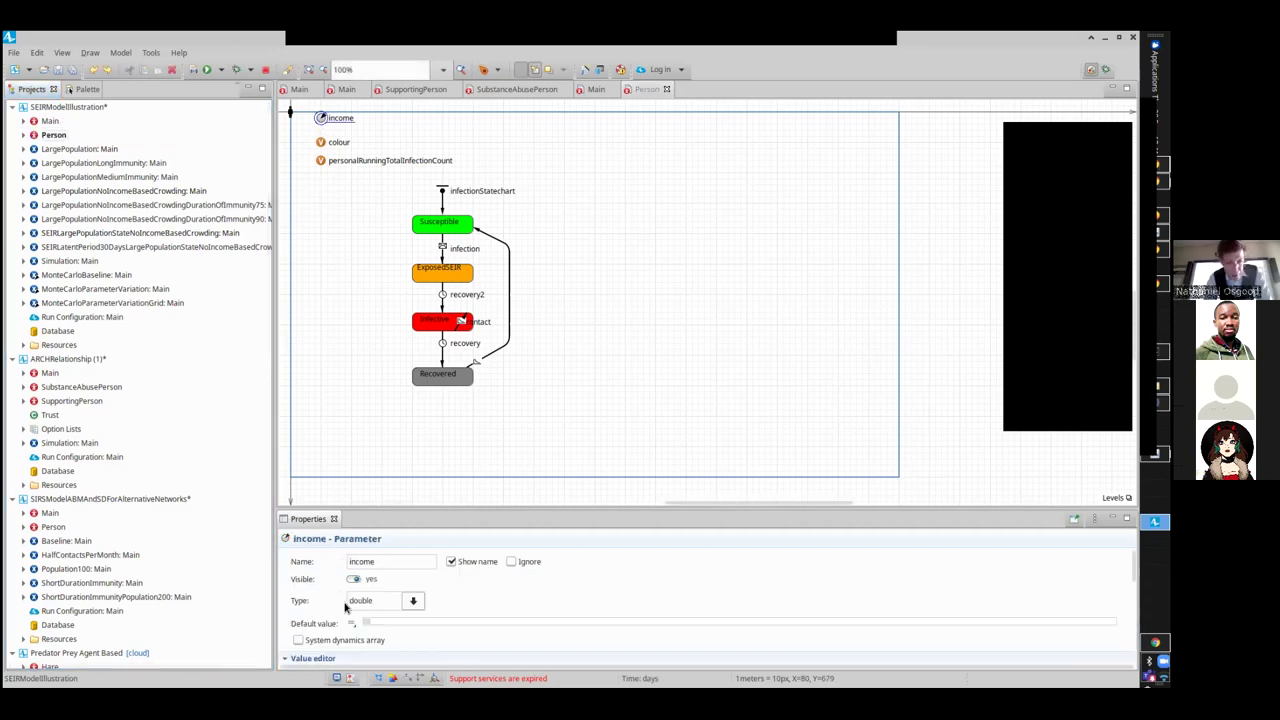
Step: Open the SEIRModelIllustration model's Main agent type and examine its layout type, network type and connection range
click(47, 121)
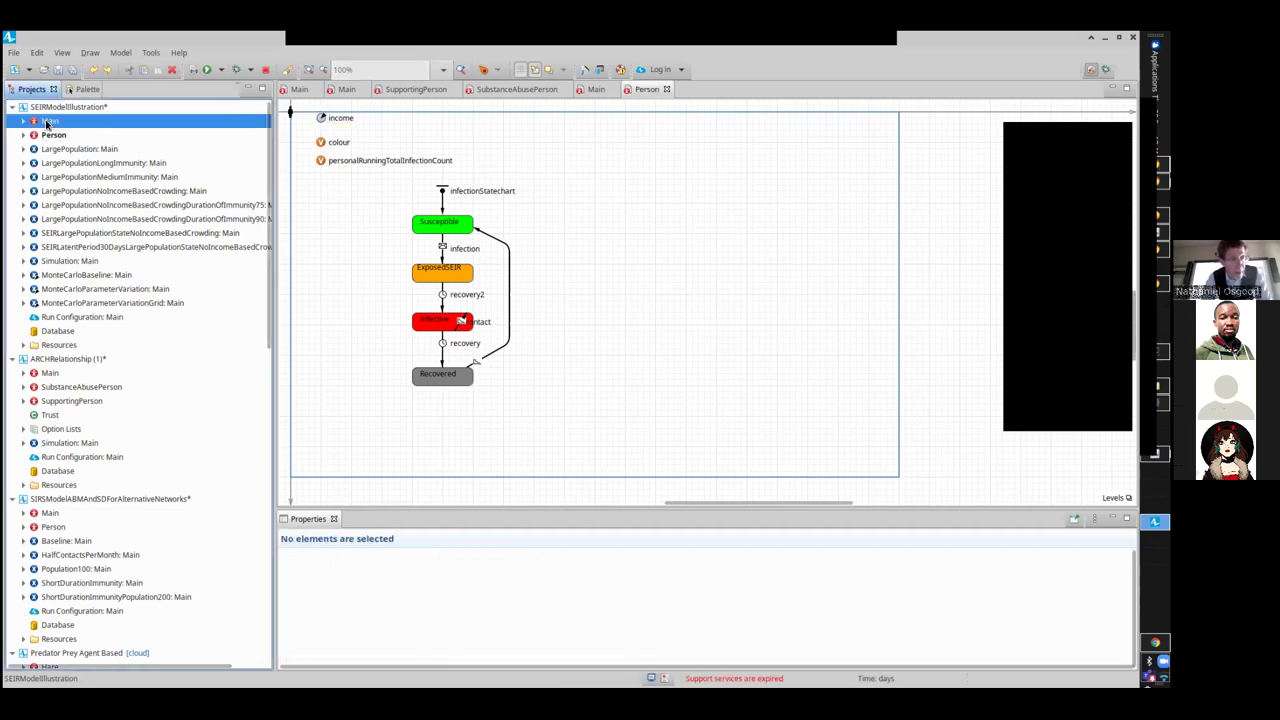
double_click(47, 121)
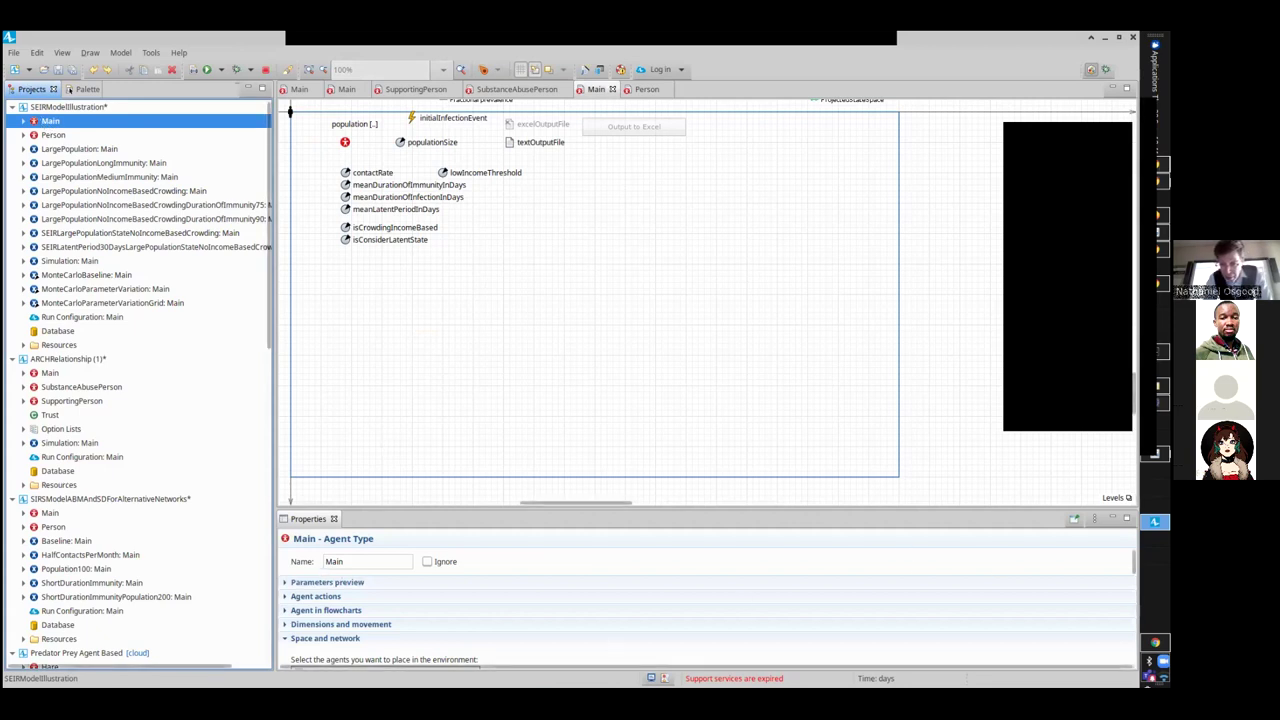
scroll(700, 600, down, 4)
scroll(700, 610, down, 5)
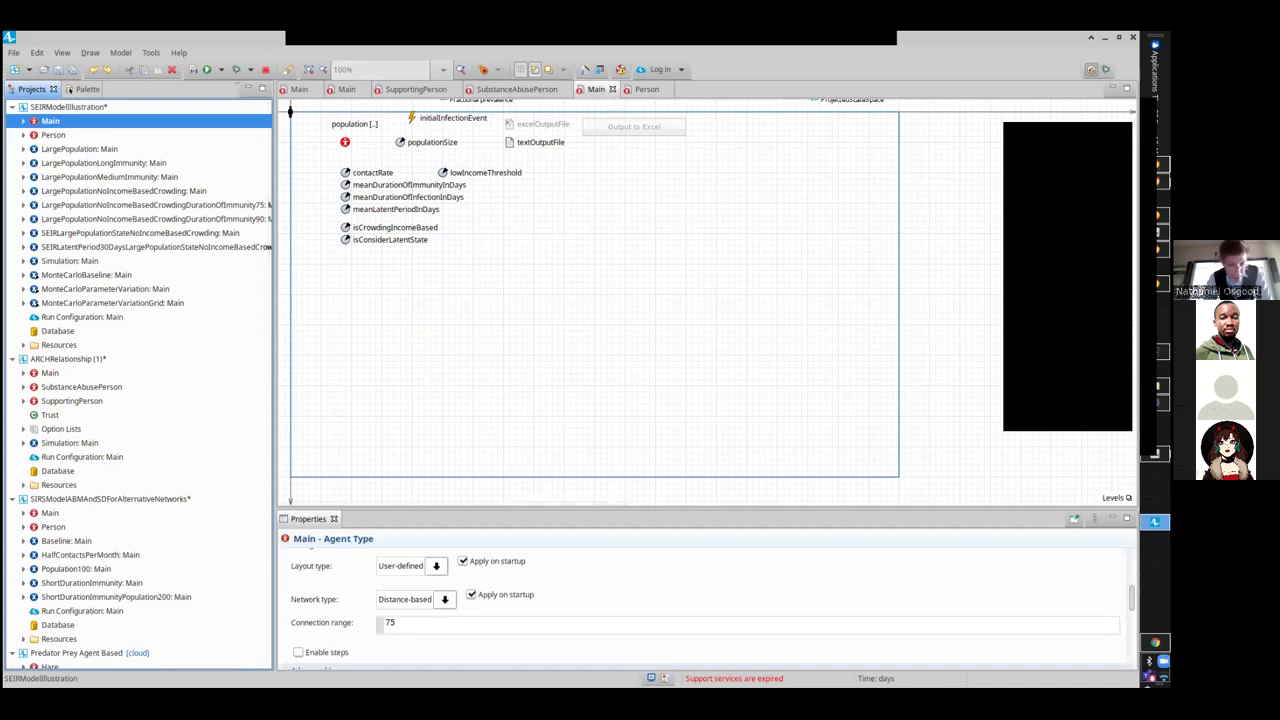
click(410, 624)
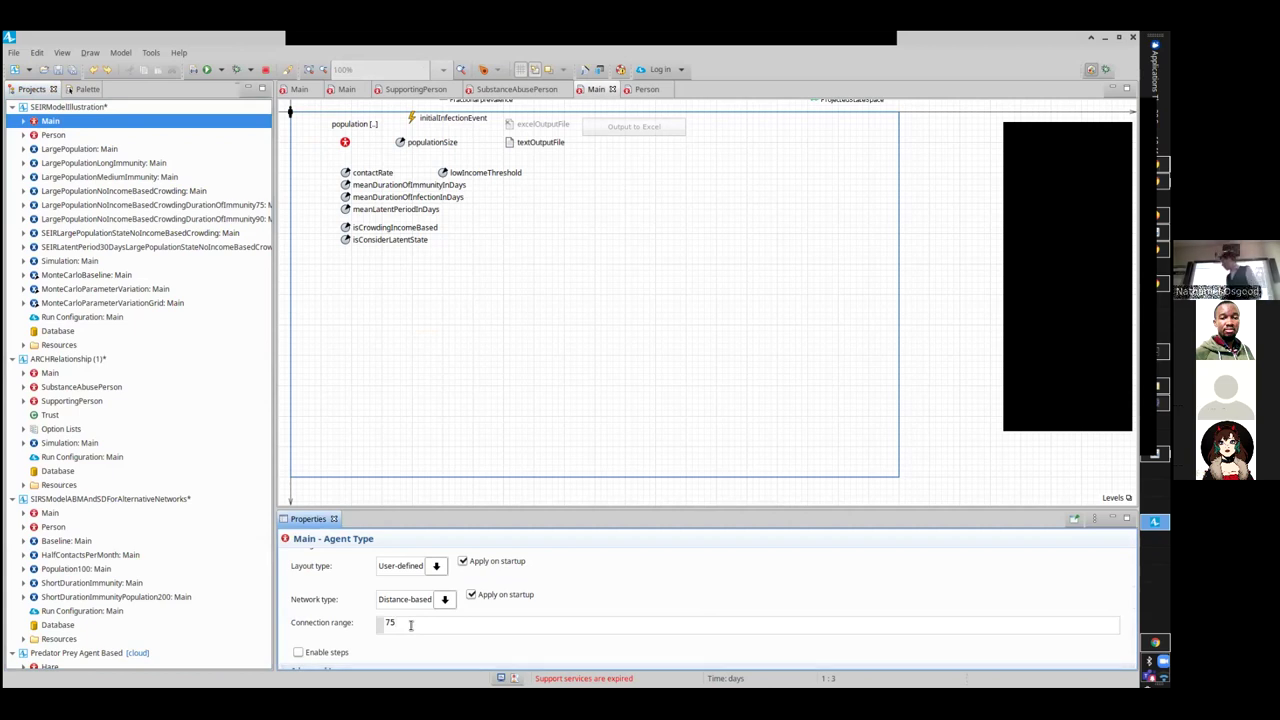
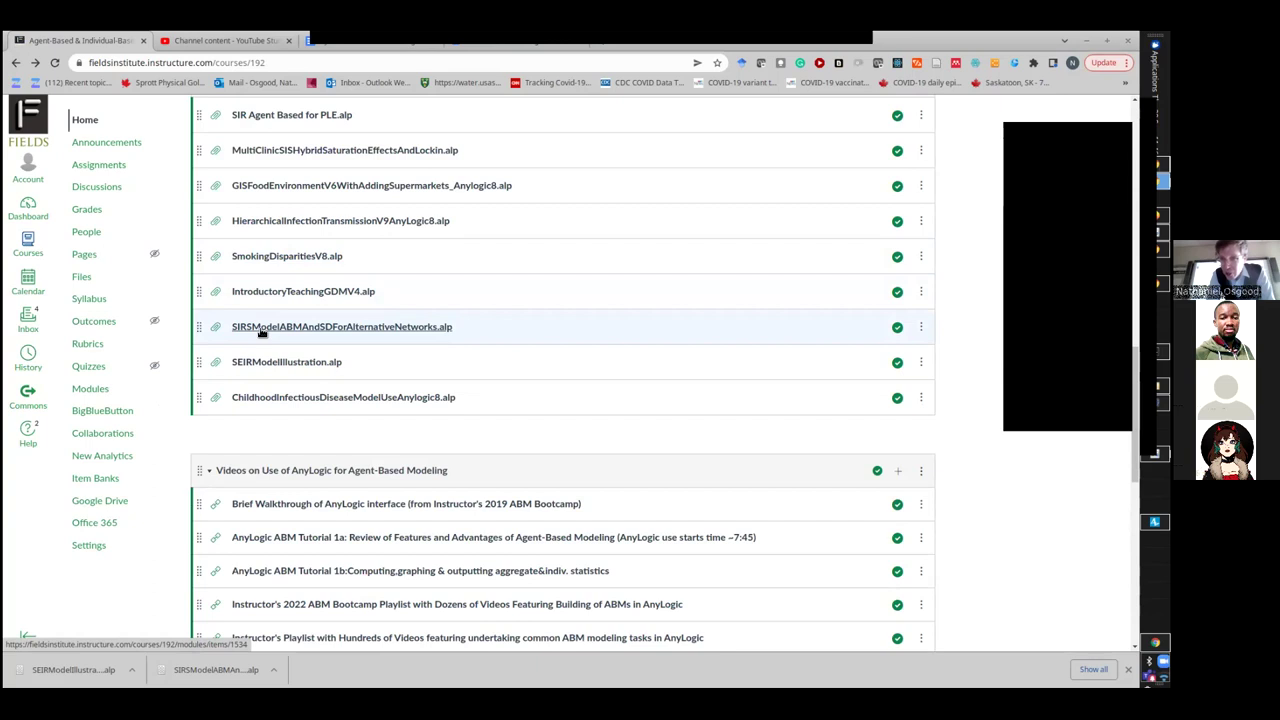
Step: Switch to AnyLogic and open the Main agent type of SIRSModelABMAndSDForAlternativeNetworks with its full stock-and-flow diagram in view
key(alt+Tab)
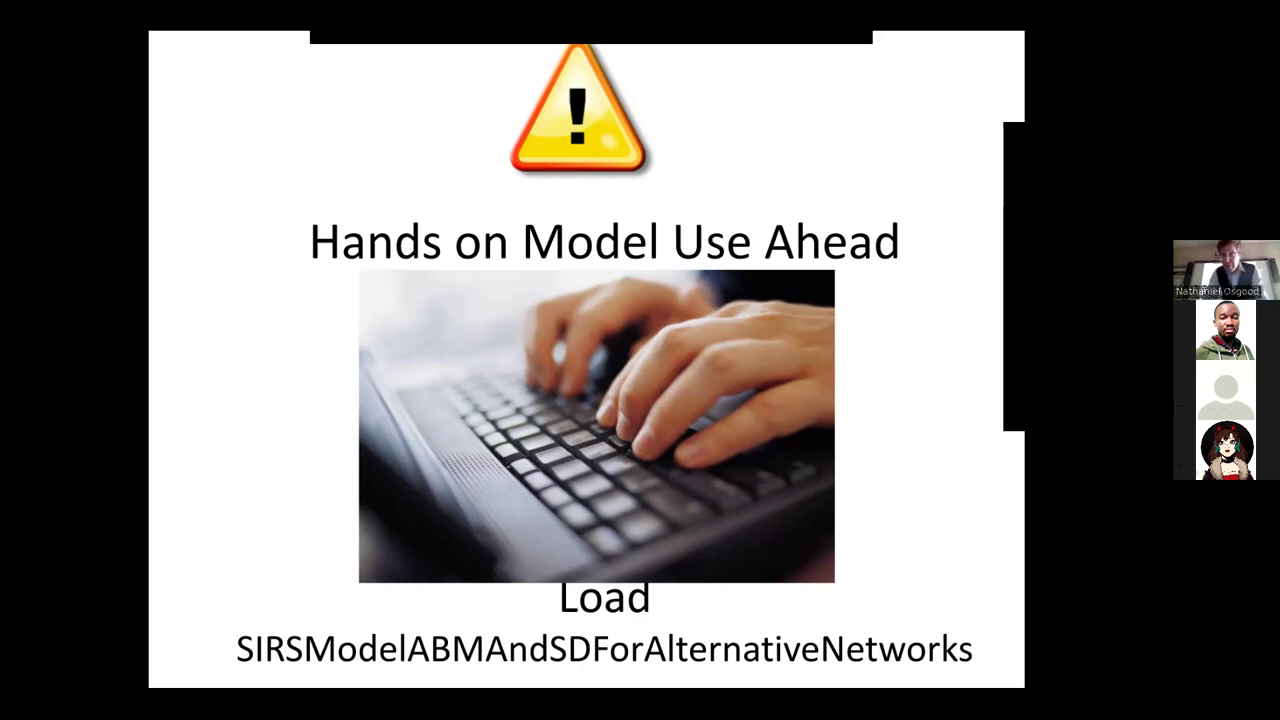
key(Escape)
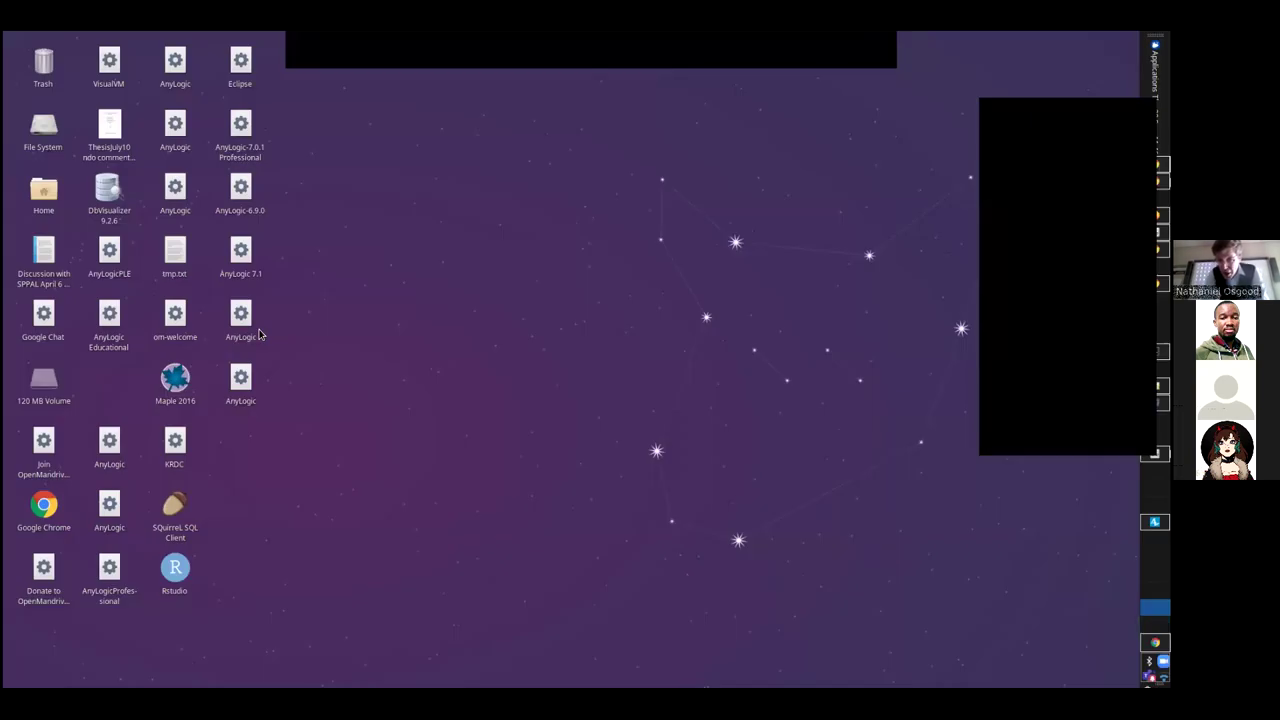
key(alt+Tab)
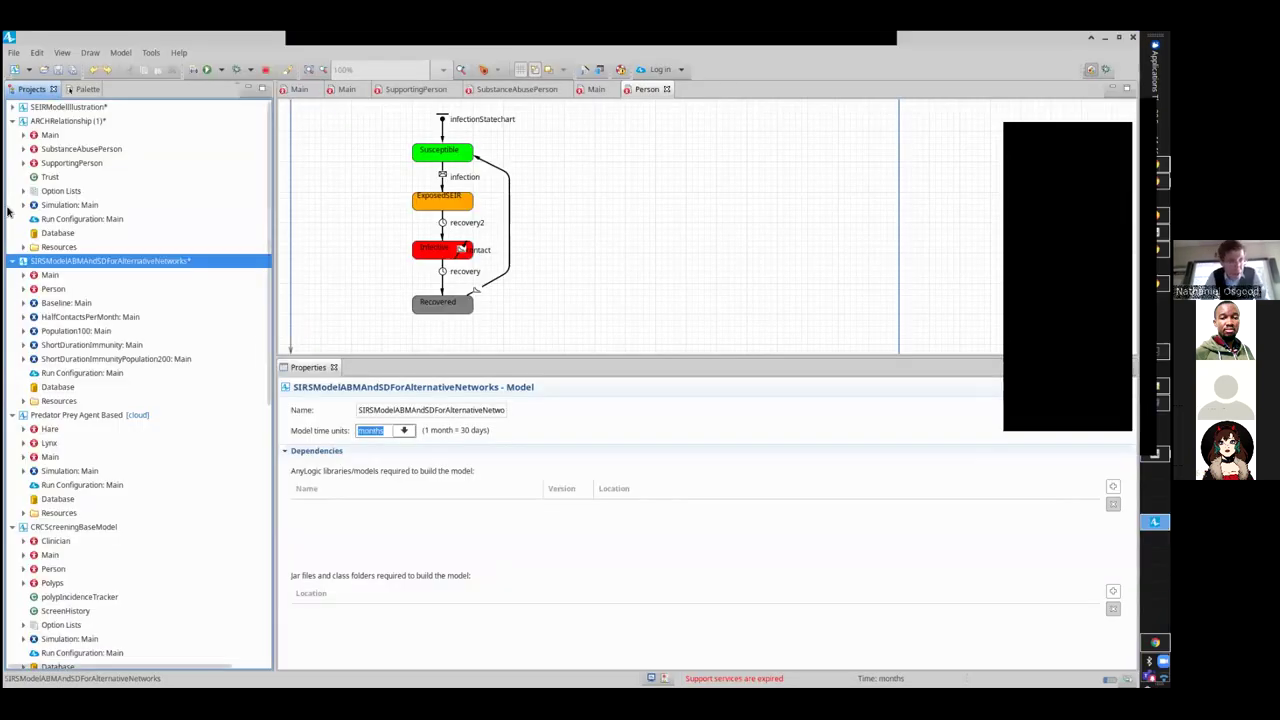
double_click(48, 278)
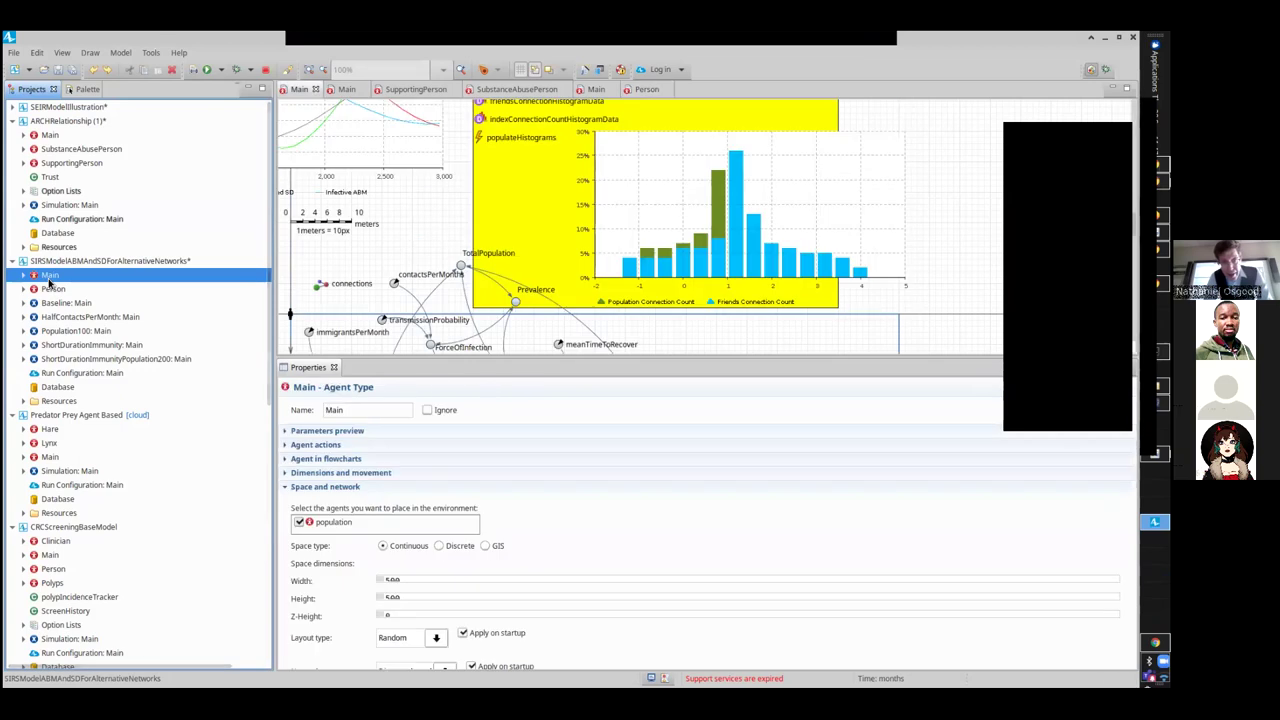
drag(478, 357, 478, 543)
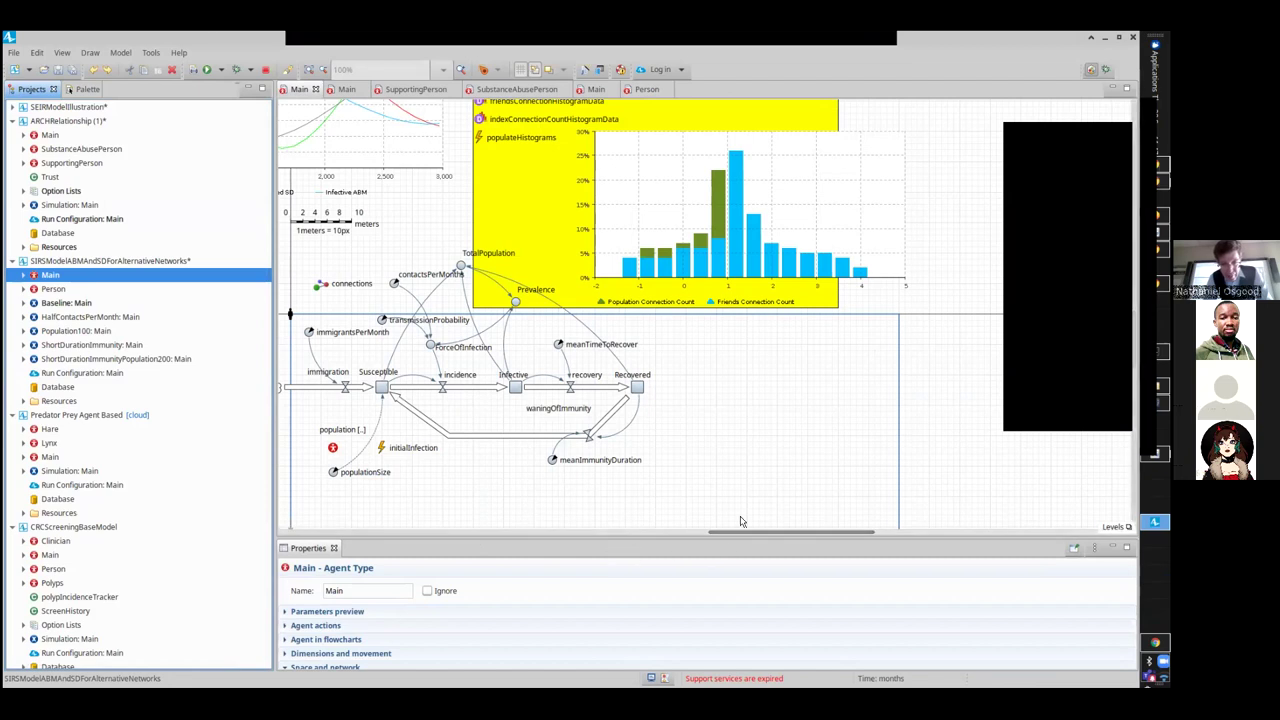
drag(740, 531, 675, 533)
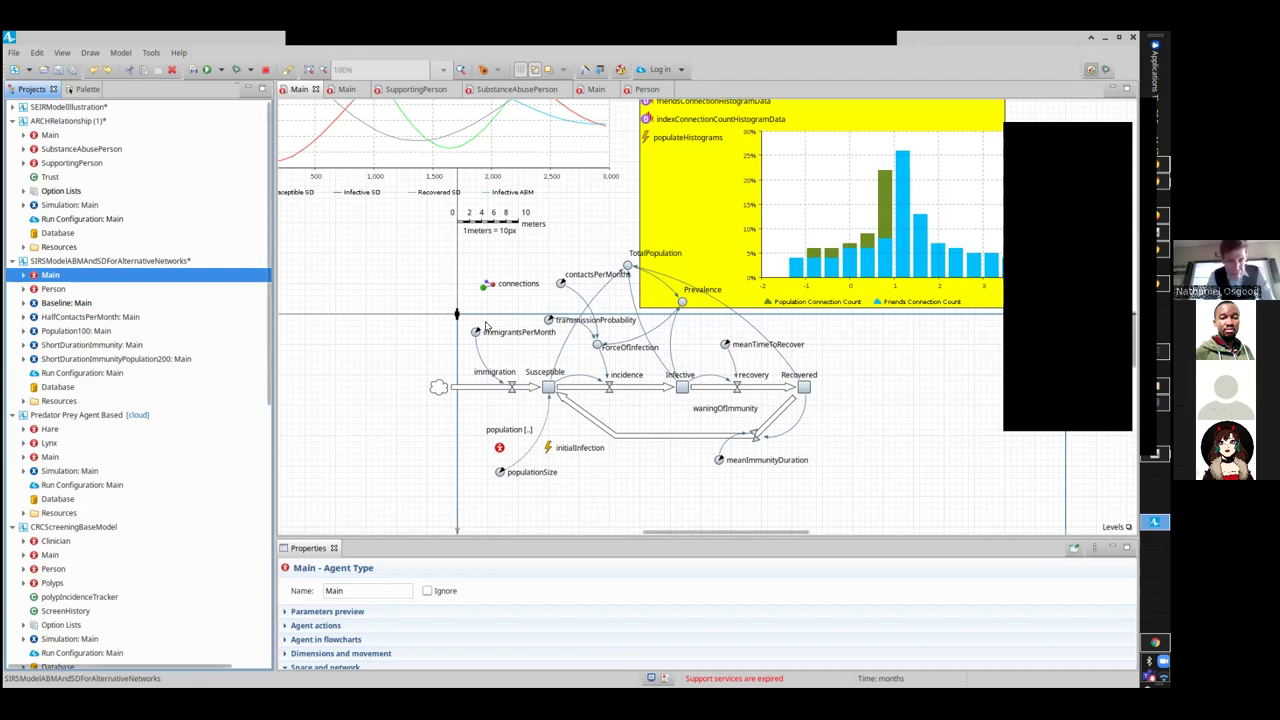
Step: Open the SIRS model's Person agent type and inspect the waningOfImmunity transition's rate expression, singling out meanImmunityDuration
click(57, 292)
double_click(57, 290)
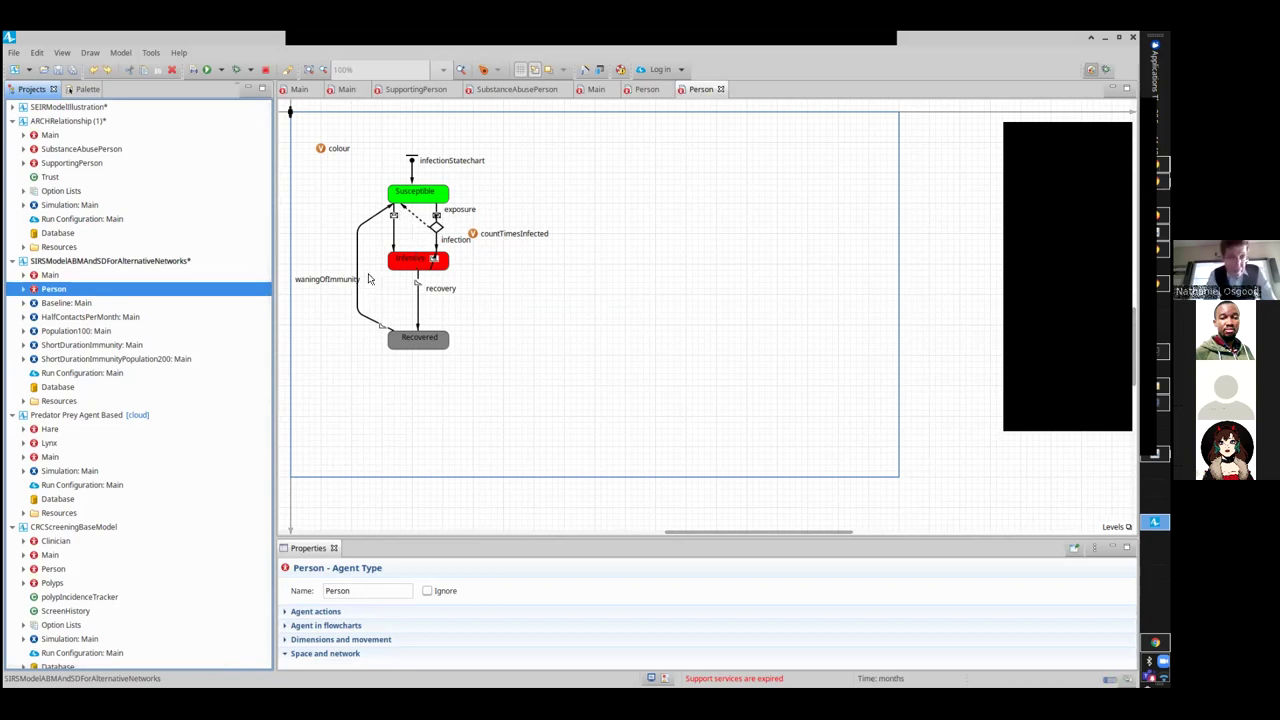
click(358, 277)
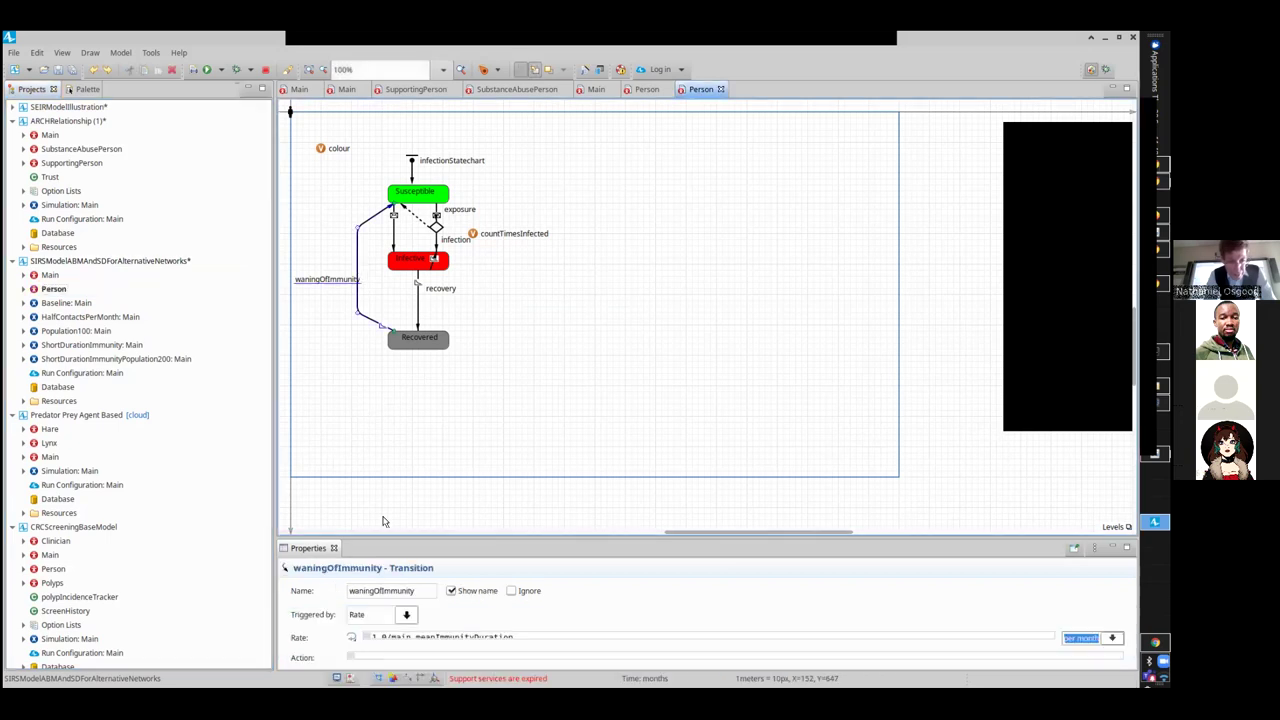
drag(385, 541, 385, 419)
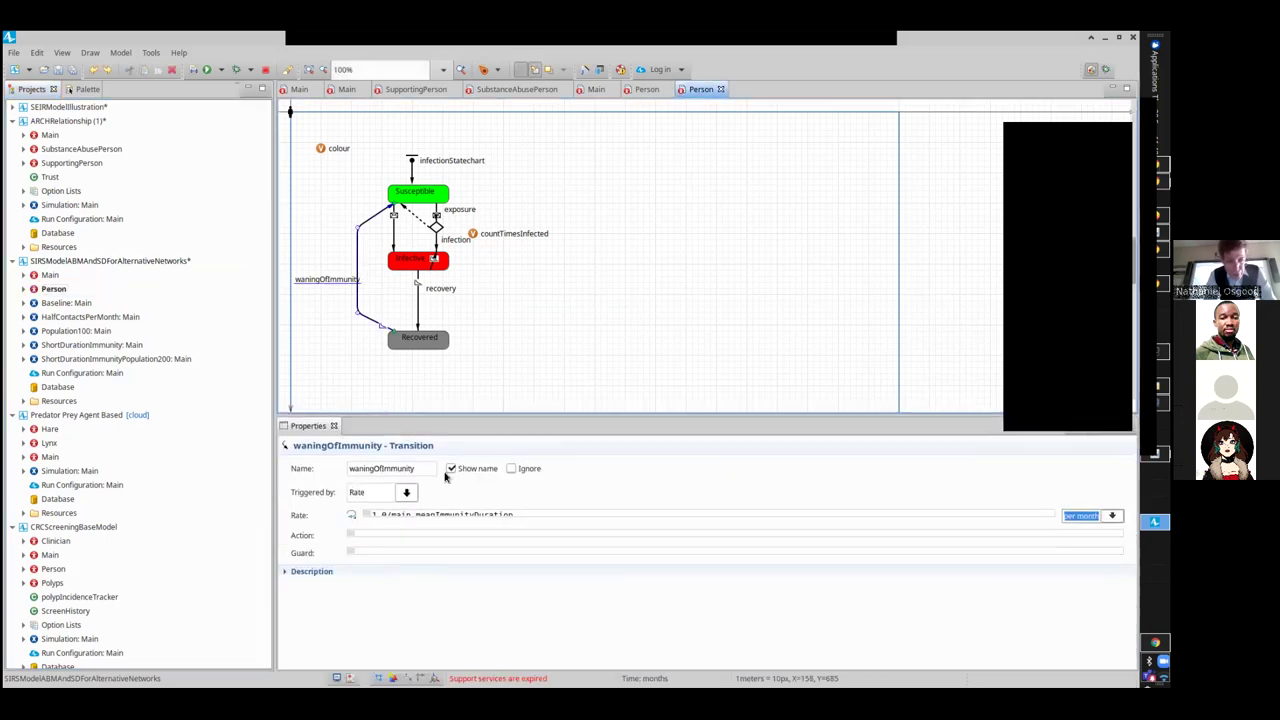
click(517, 514)
key(Up)
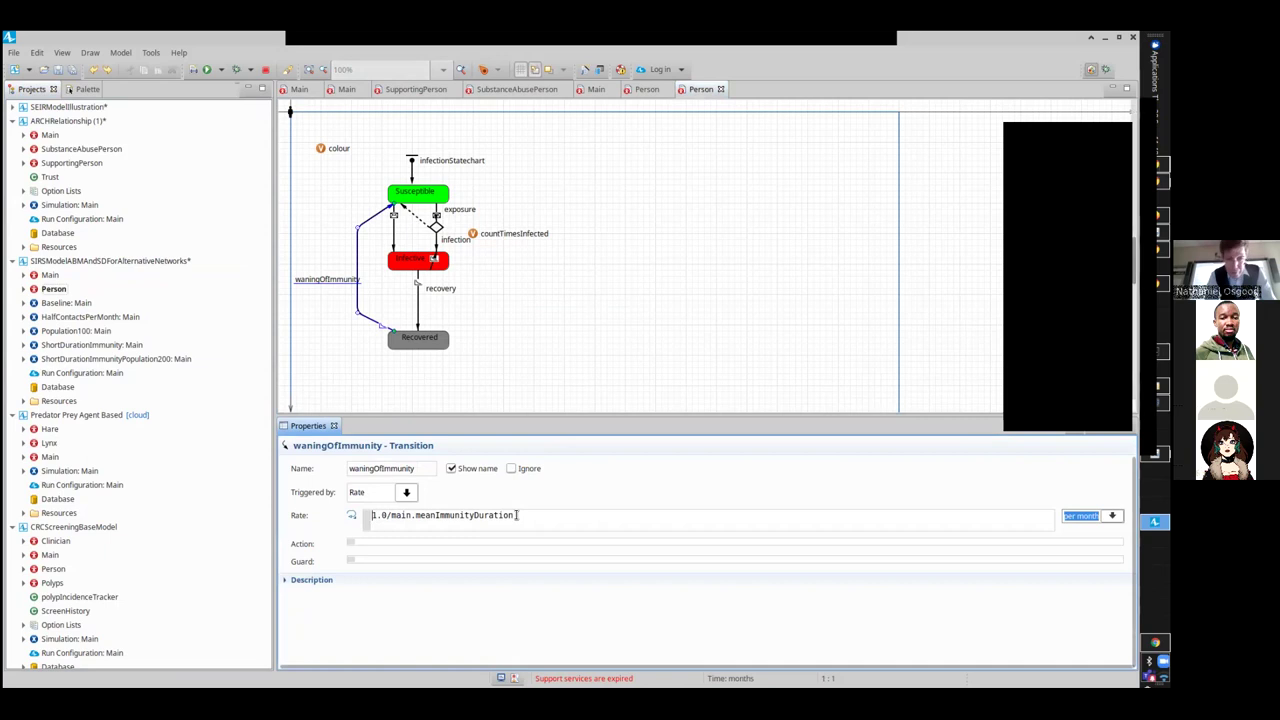
double_click(451, 515)
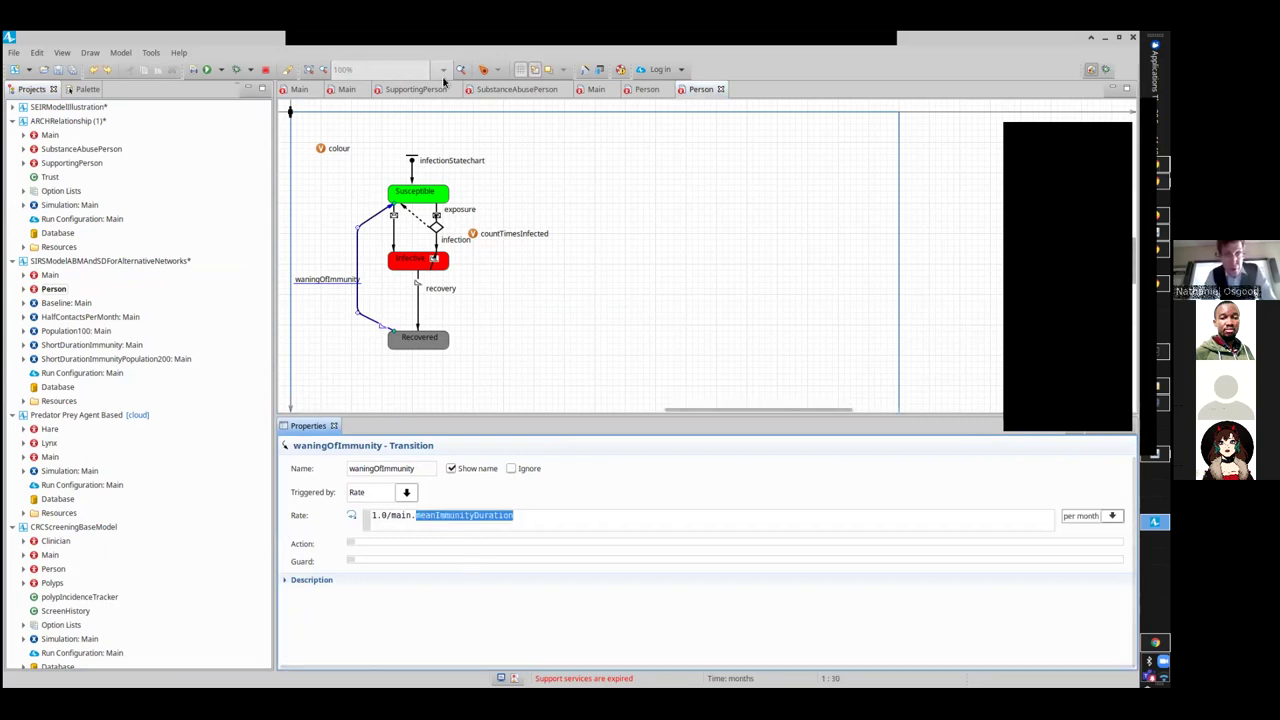
Step: Return to the SIRS model's Main agent type and examine its stock-and-flow diagram, time chart and connection-count histogram
key(ctrl+F6)
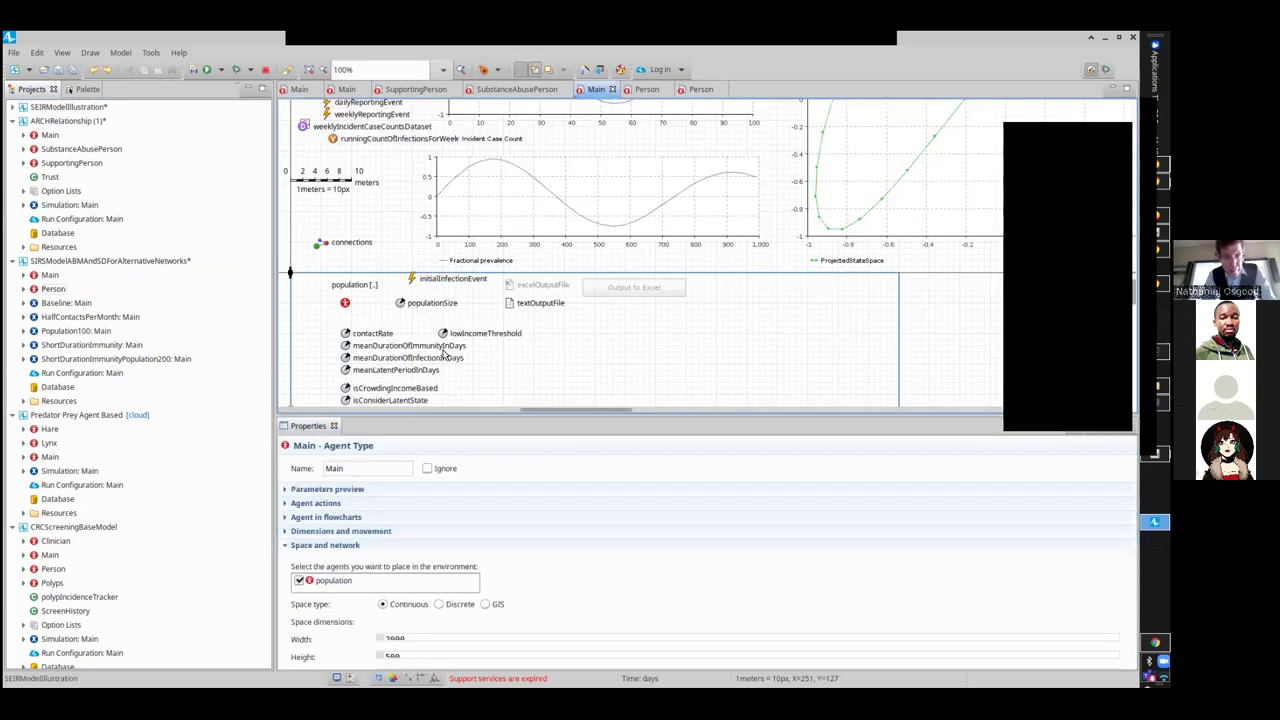
double_click(42, 275)
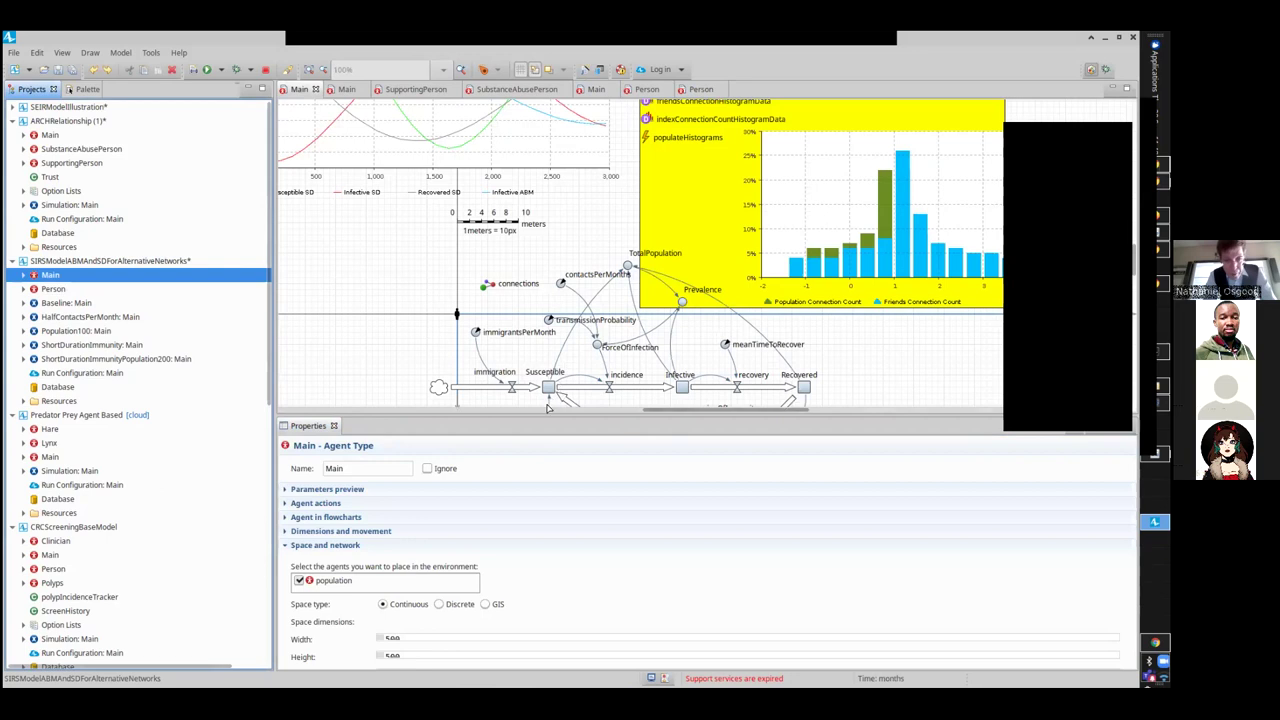
drag(540, 416, 535, 512)
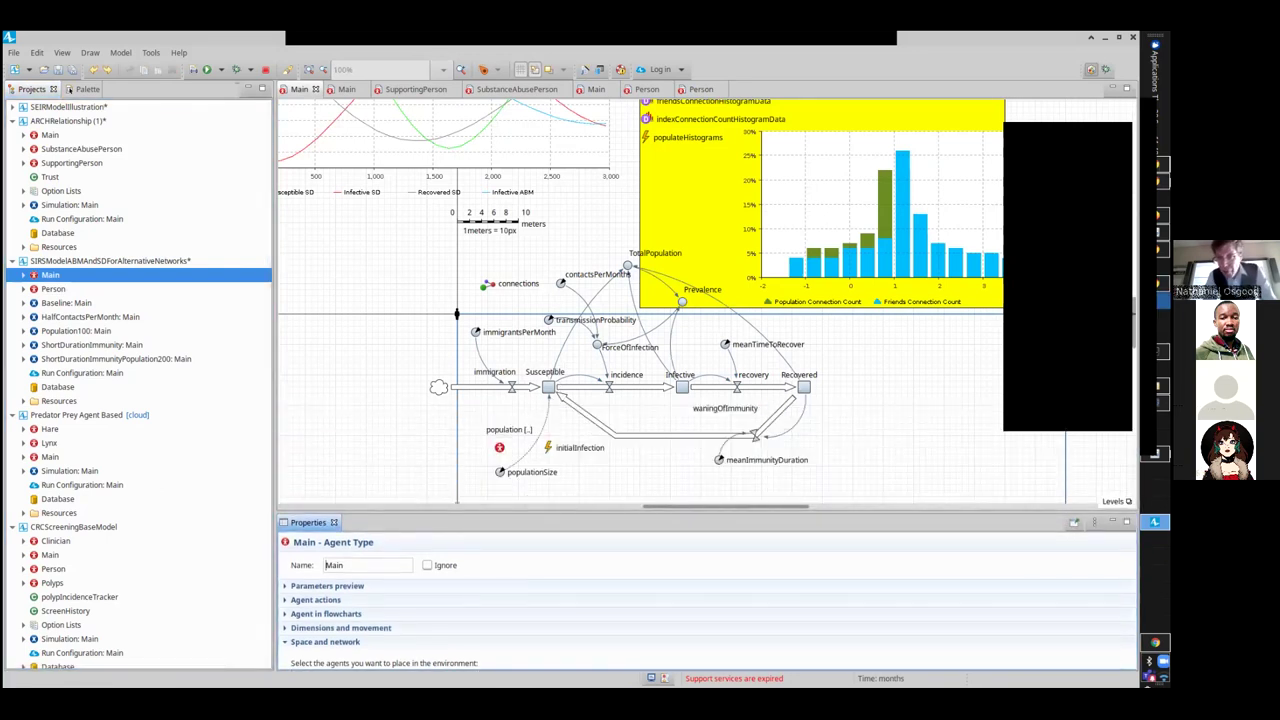
scroll(983, 405, up, 2)
scroll(698, 455, up, 1)
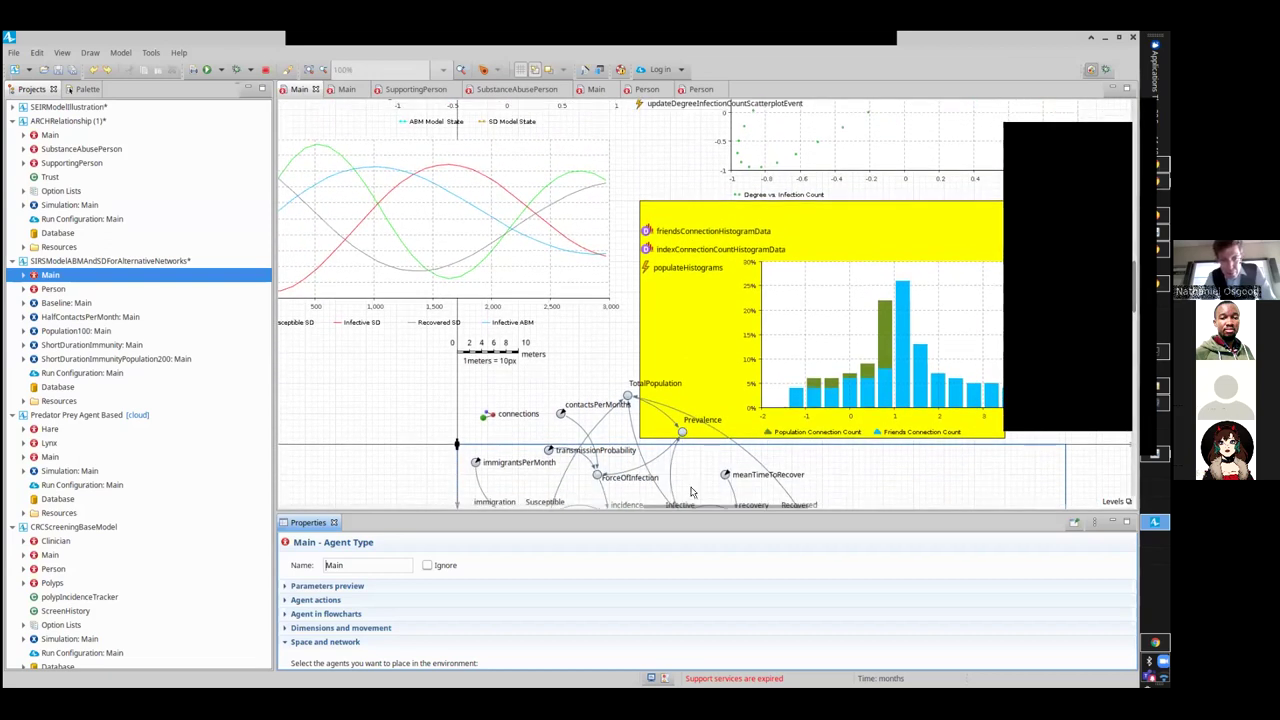
drag(657, 505, 734, 503)
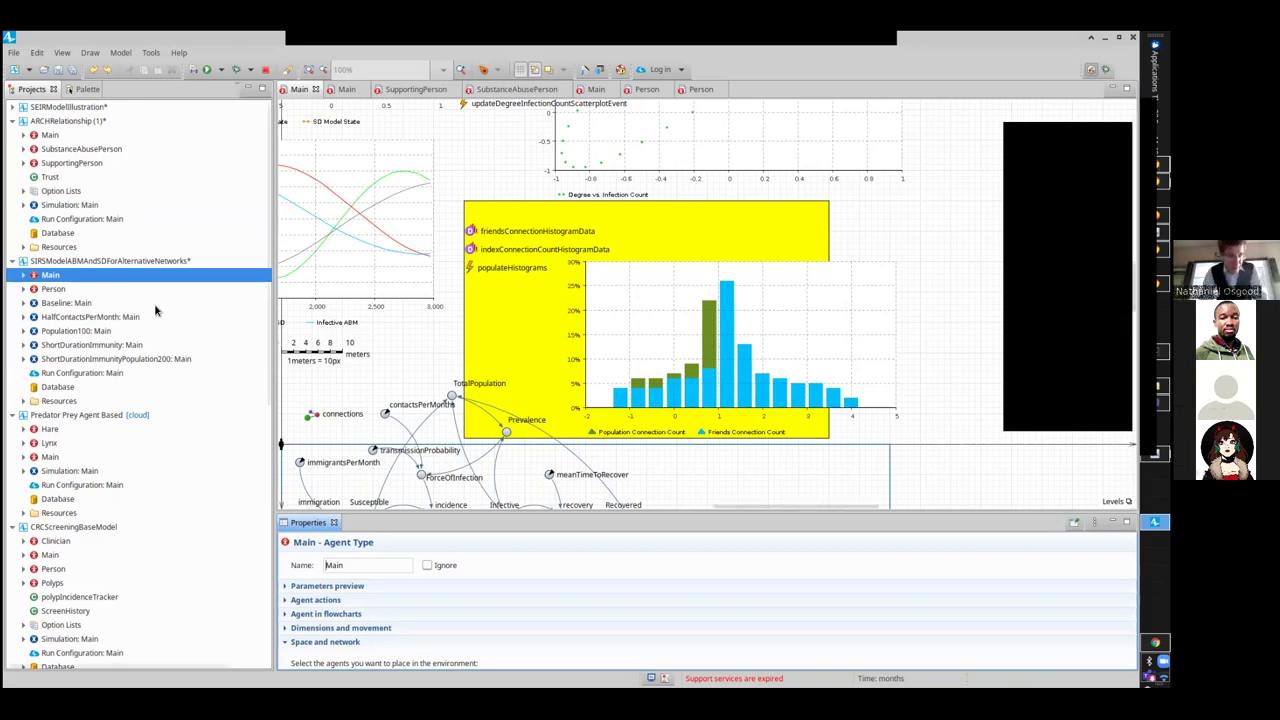
Step: Run the SIRS model's Baseline experiment, start the simulation and raise its speed to x2
click(54, 289)
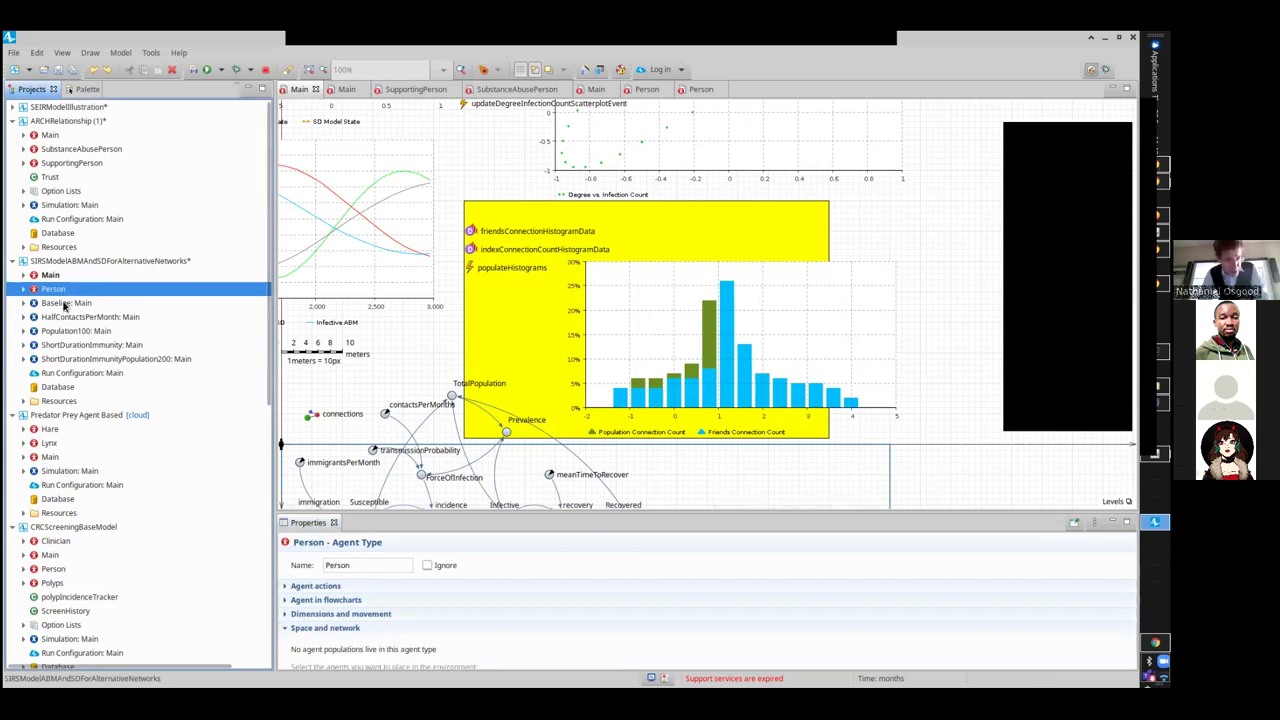
click(63, 306)
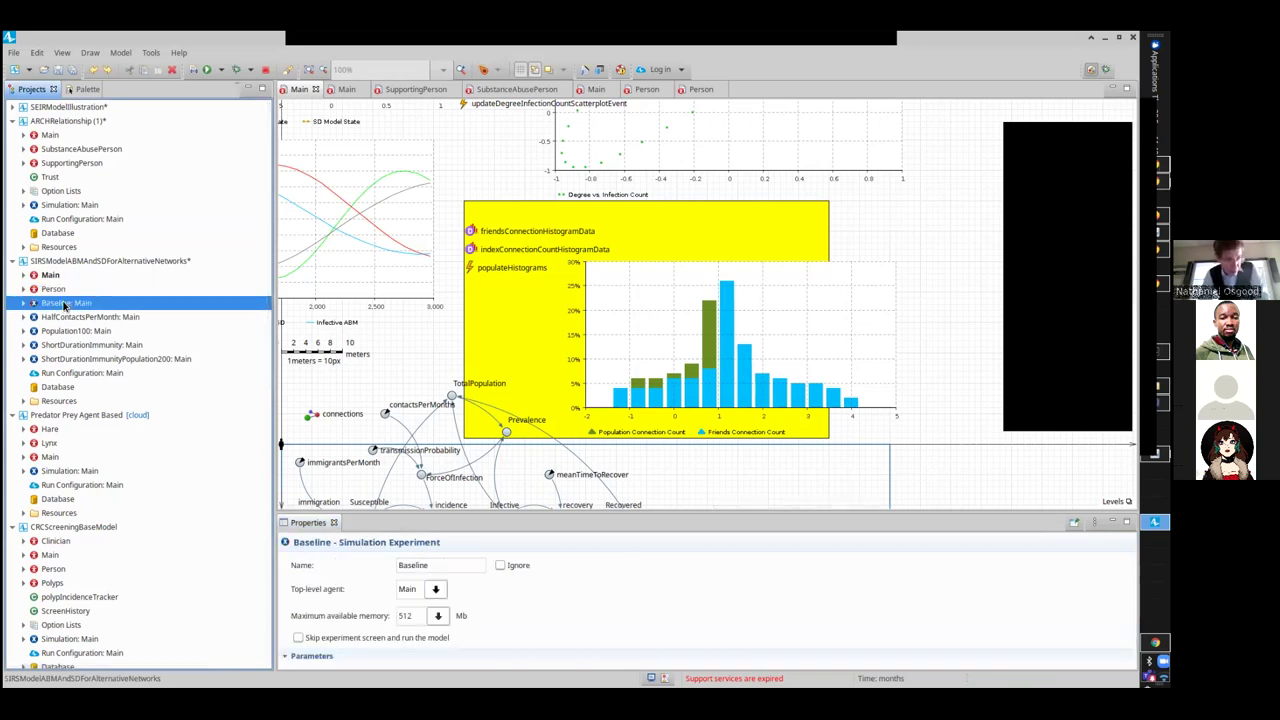
right_click(63, 309)
click(96, 482)
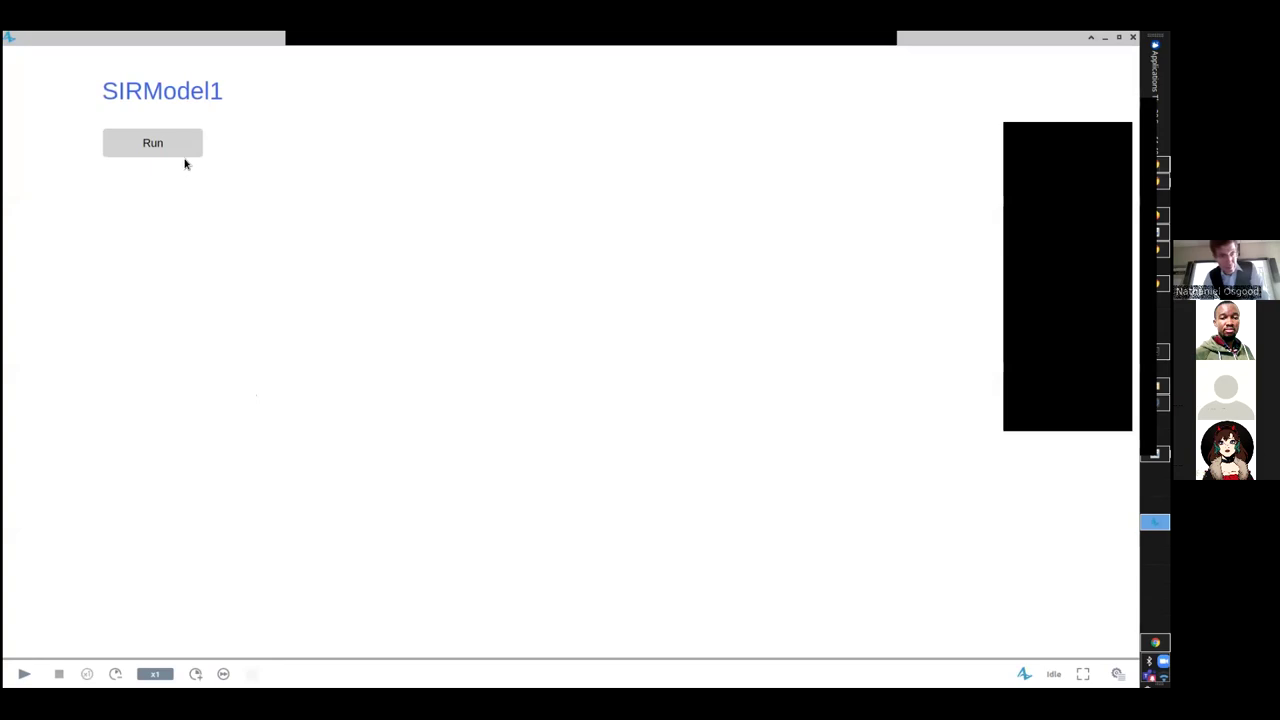
click(174, 148)
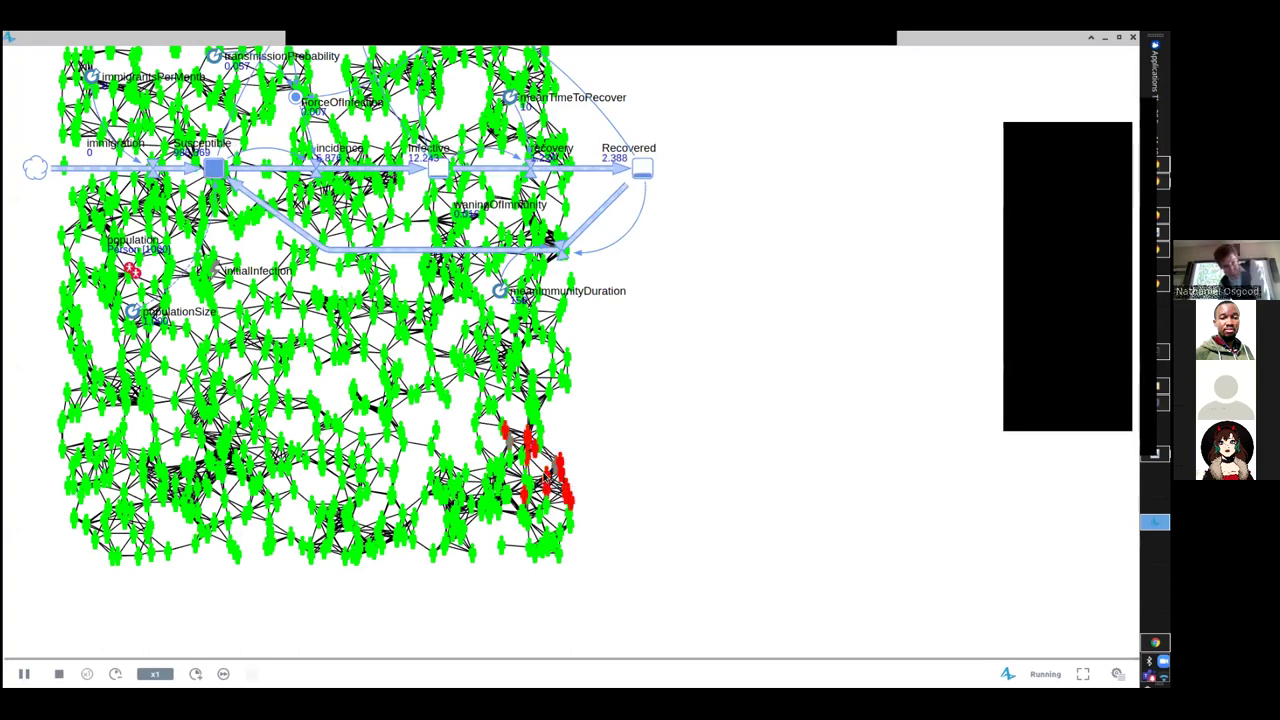
click(195, 673)
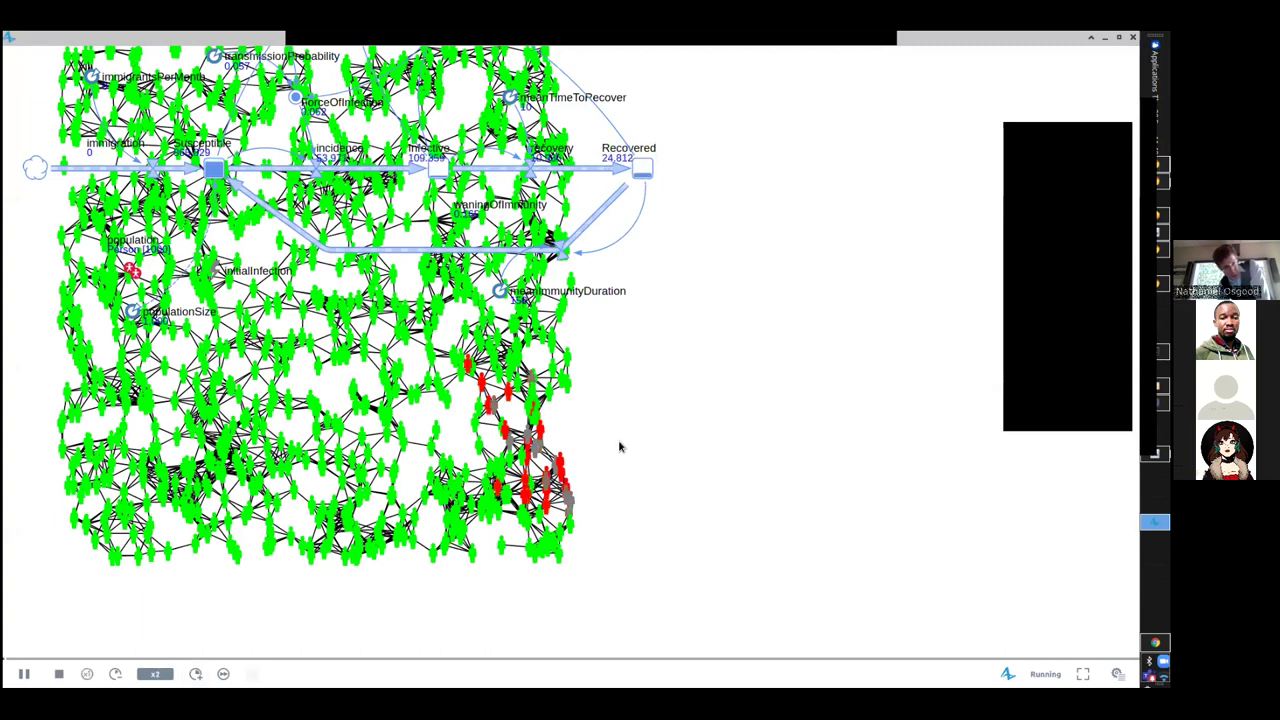
Step: Speed the running simulation up to x10 and compare the Infective SD and Infective ABM curves in the time chart
scroll(620, 440, up, 6)
scroll(620, 440, down, 5)
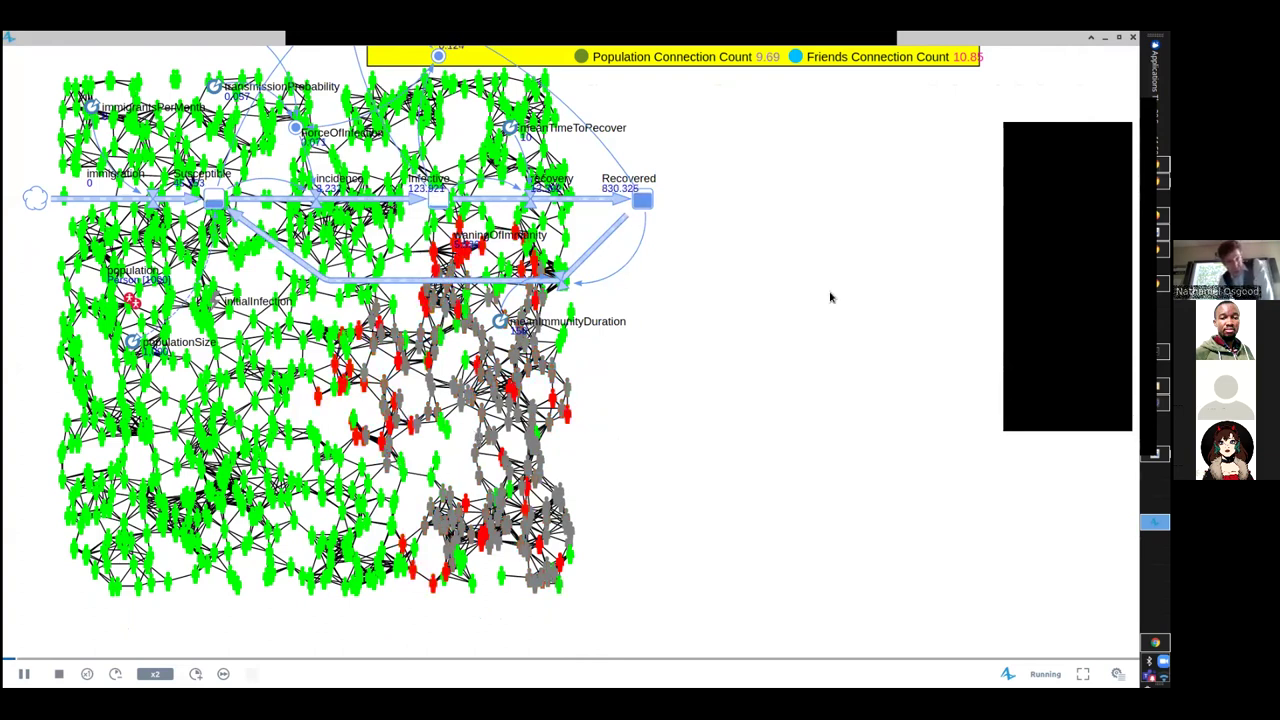
scroll(797, 543, up, 5)
drag(207, 237, 644, 476)
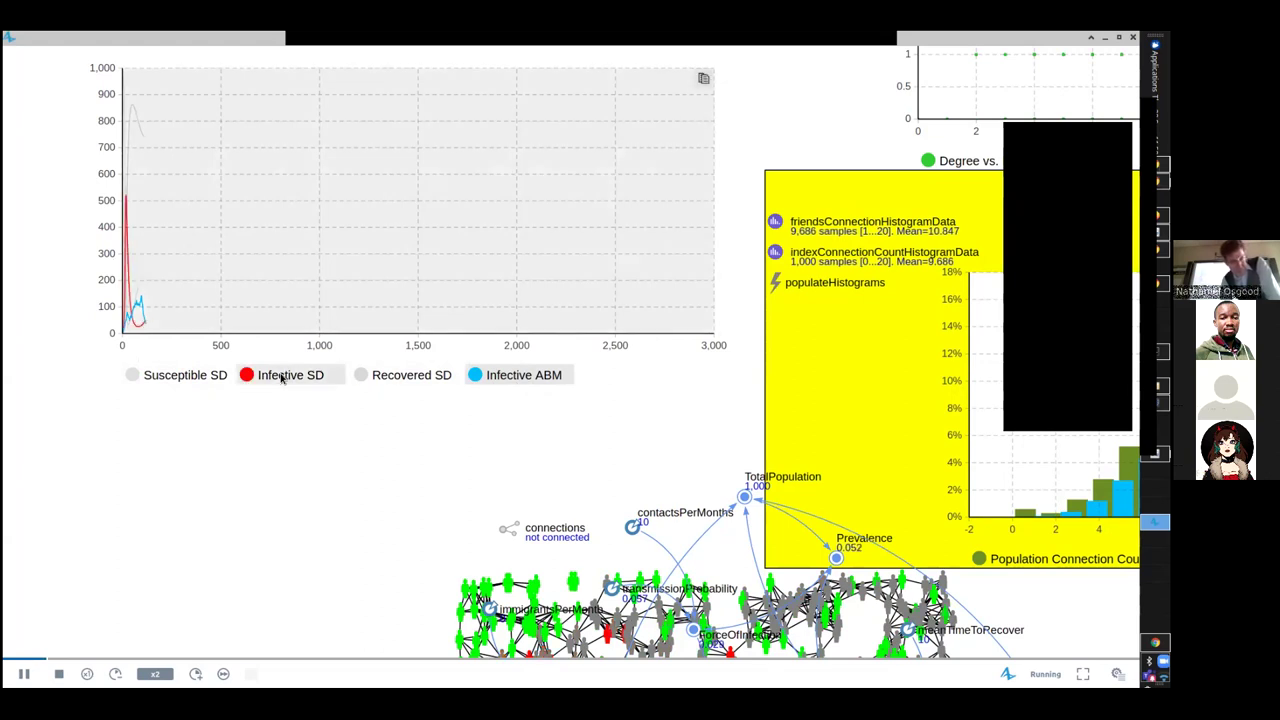
click(195, 673)
click(195, 673)
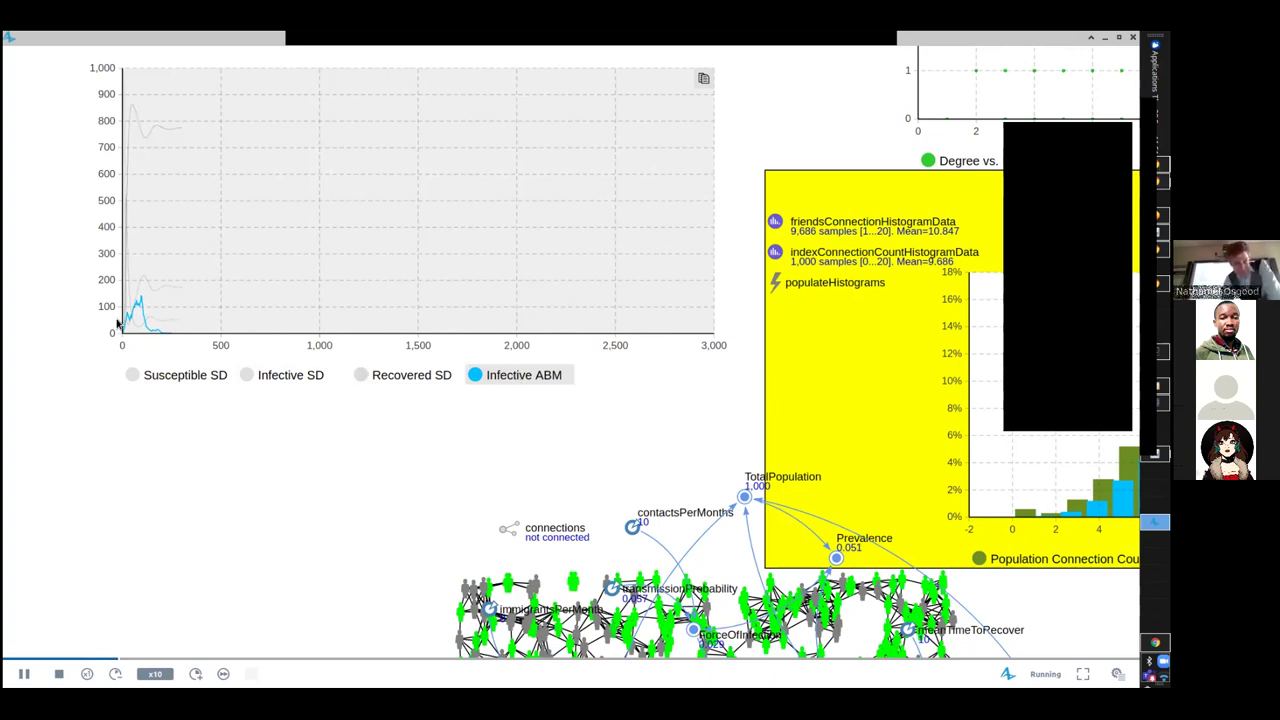
click(250, 376)
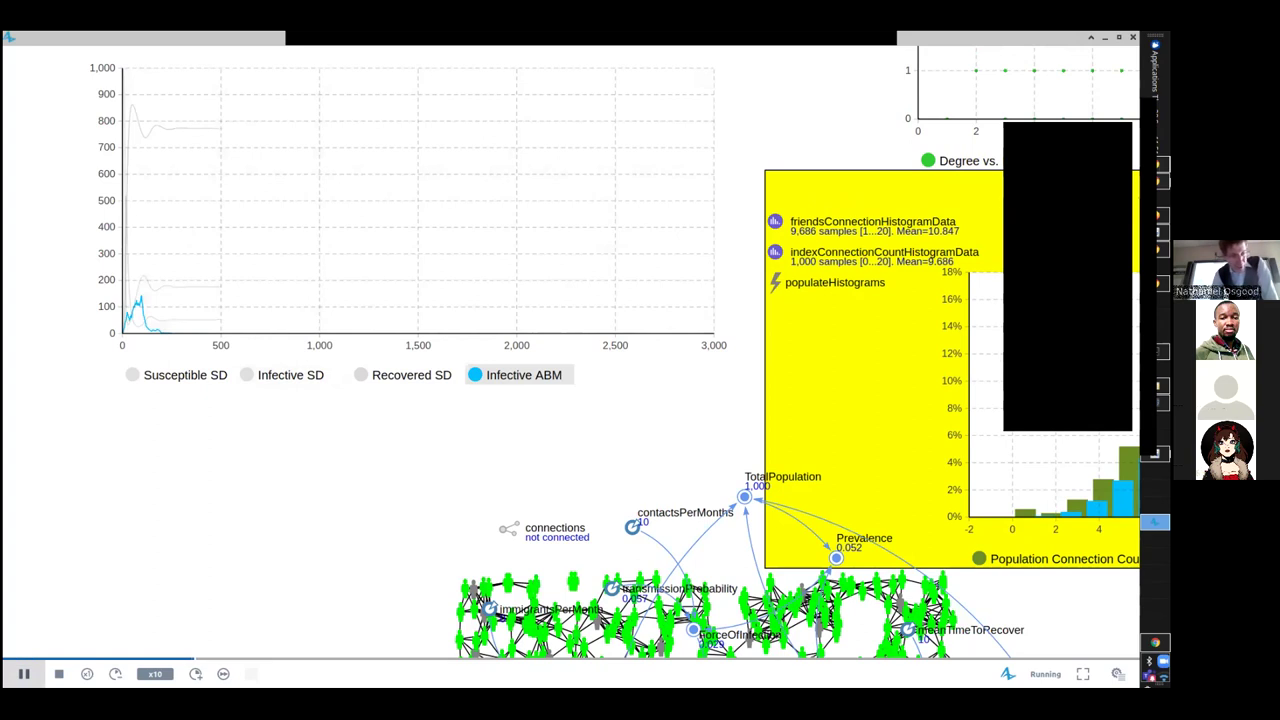
Step: Pause the simulation and compare the ABM and SD model states in the state-space plot and the time chart
click(24, 673)
scroll(163, 423, up, 1)
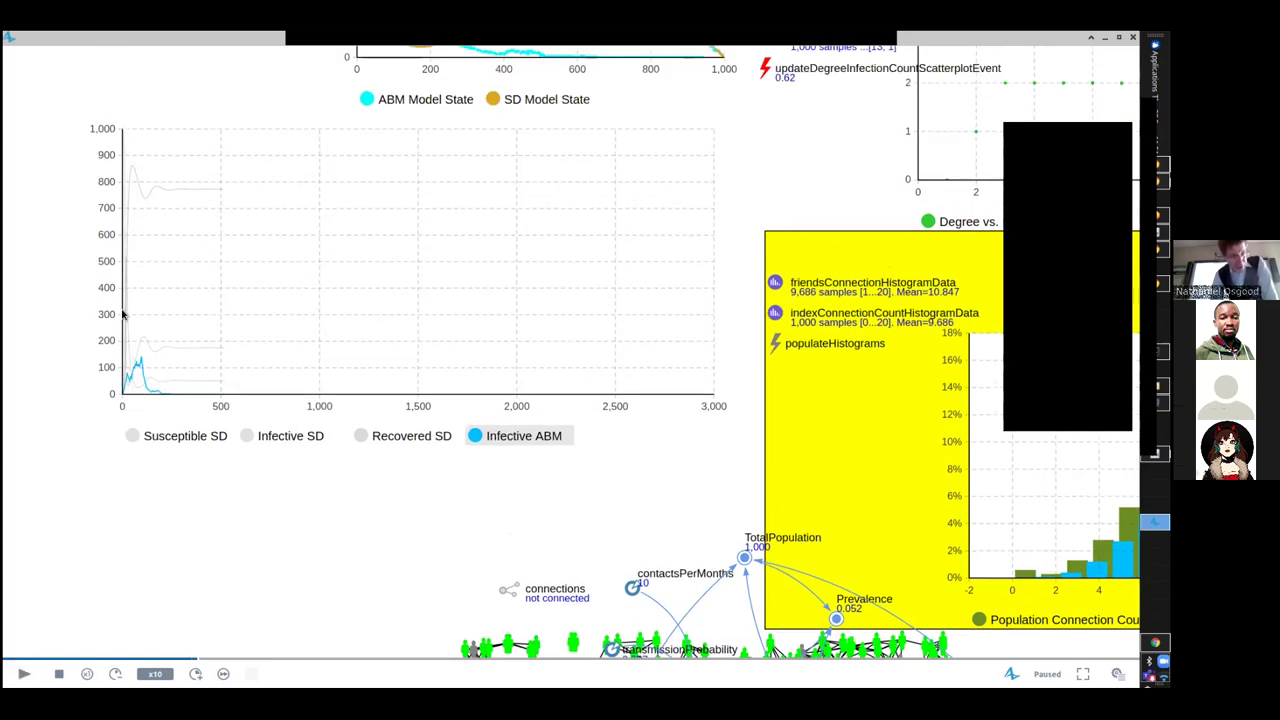
mouse_move(255, 446)
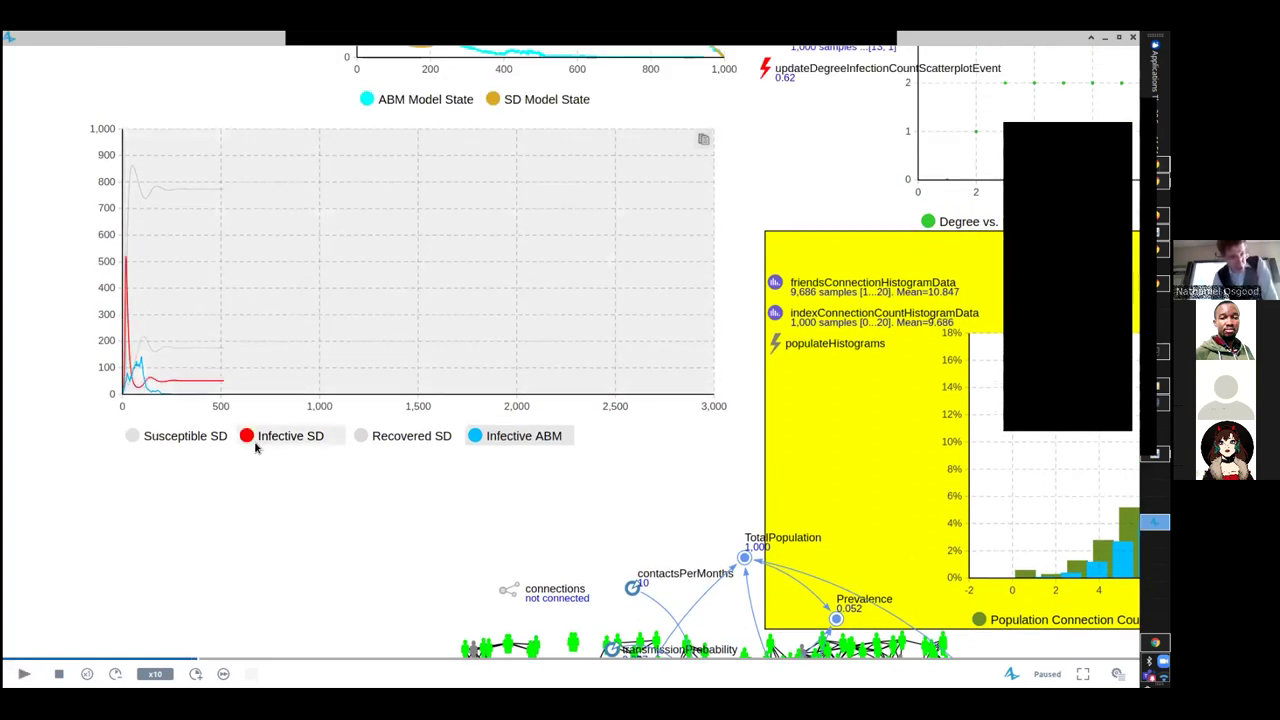
scroll(174, 394, up, 3)
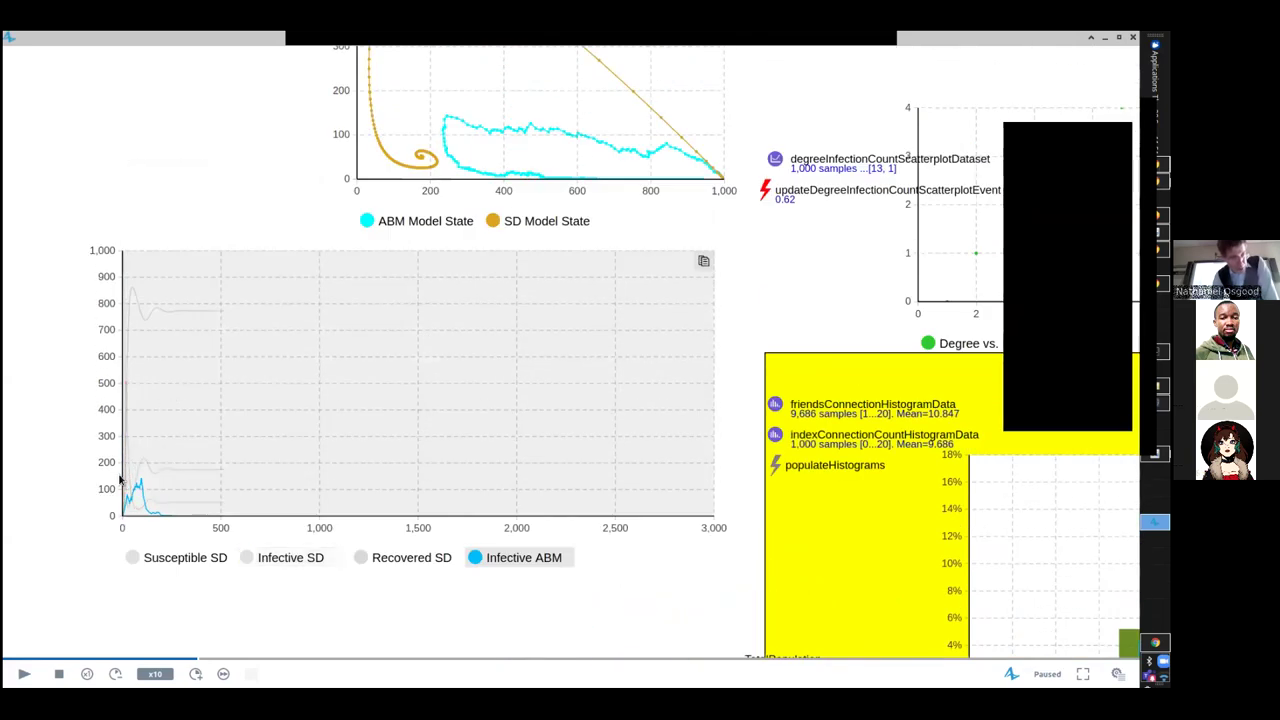
scroll(122, 395, up, 1)
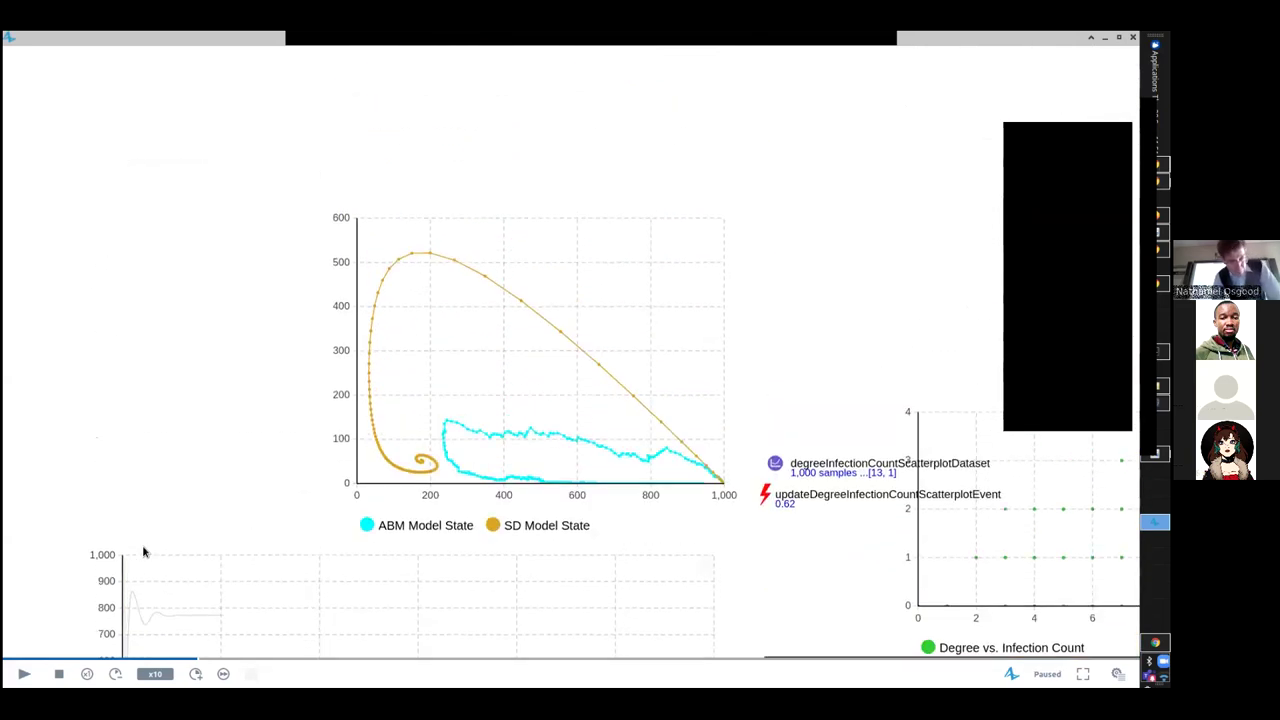
scroll(121, 479, down, 4)
mouse_move(103, 443)
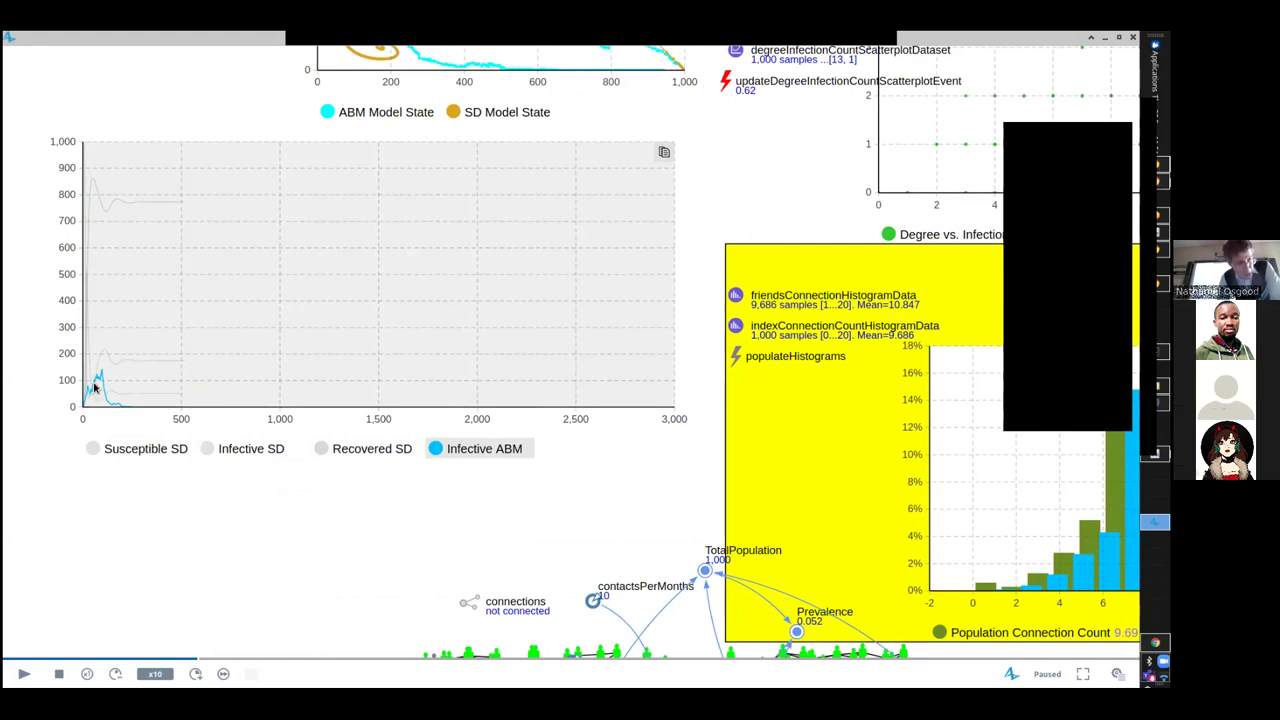
Step: Inspect the Susceptible SD and Recovered SD curves in the time chart alongside Infective ABM
click(140, 448)
click(140, 448)
click(346, 448)
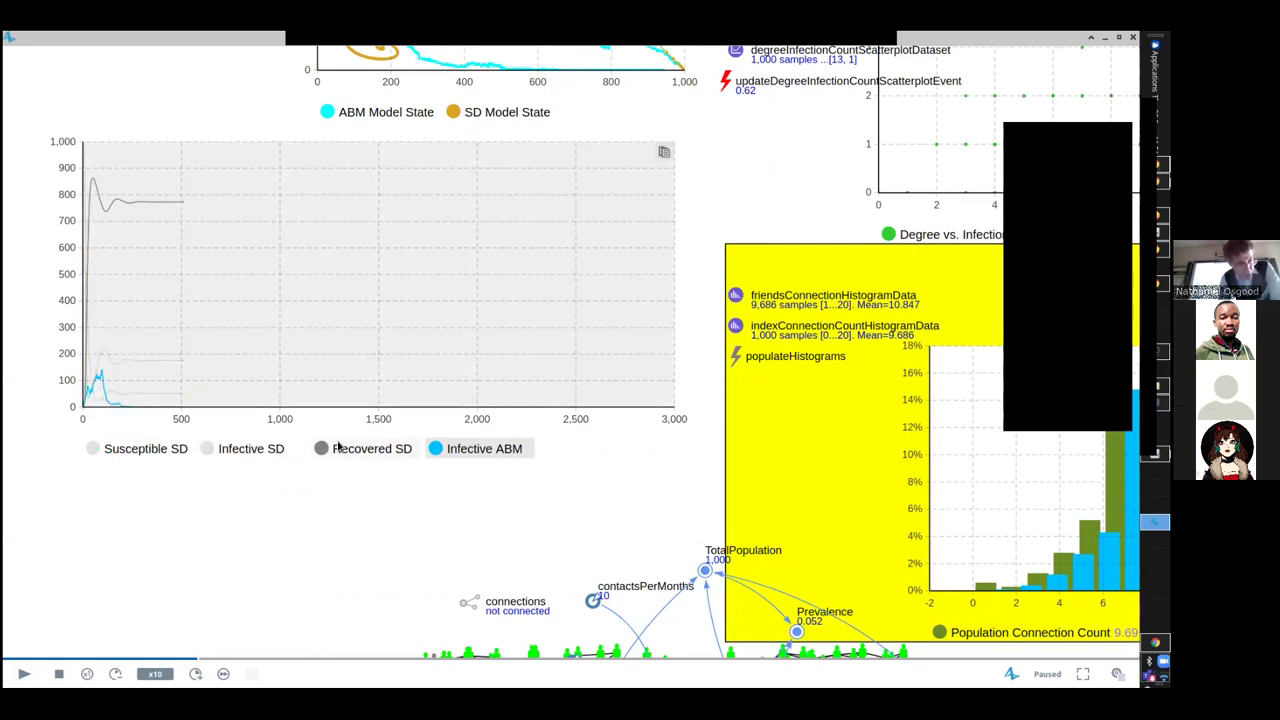
click(412, 449)
Step: Raise the simulation speed to x50 and resume the run with the time chart and agent network in view
click(195, 673)
click(195, 673)
click(24, 673)
scroll(166, 350, down, 5)
scroll(163, 160, up, 4)
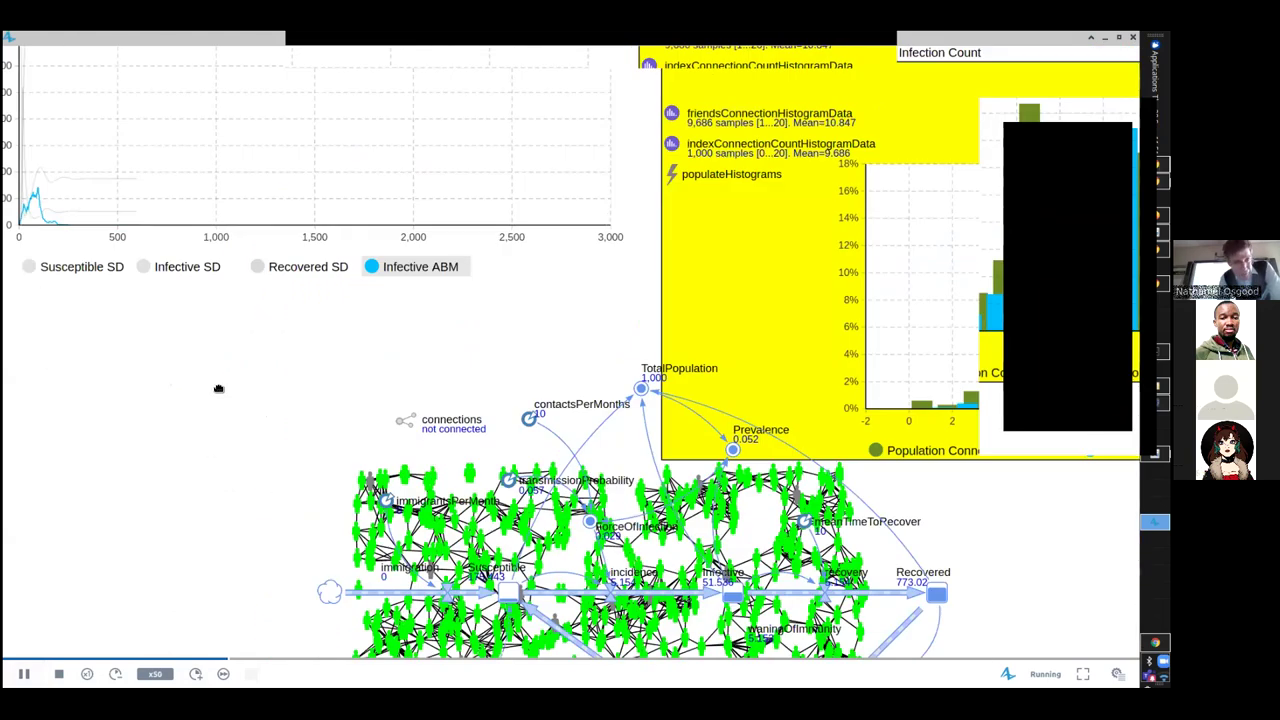
Step: Check the Susceptible SD curve in the time chart, then highlight Infective SD for comparison with Infective ABM
drag(218, 389, 283, 549)
click(186, 433)
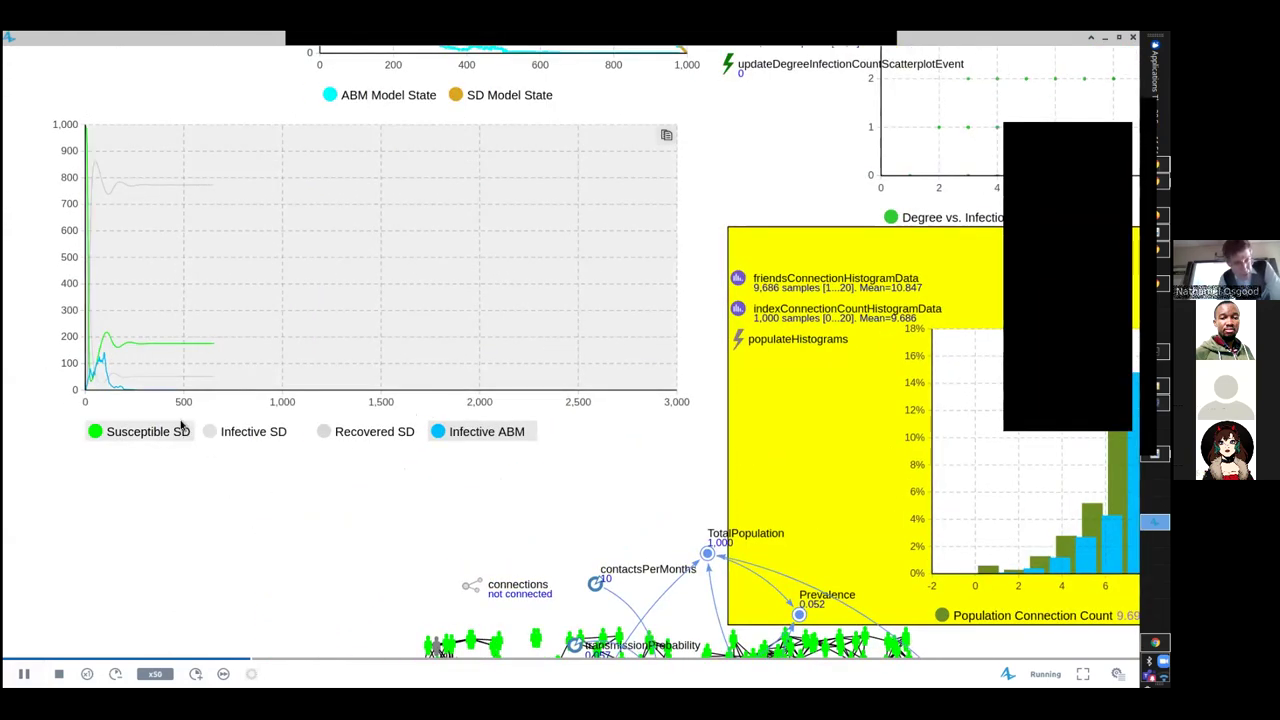
click(181, 428)
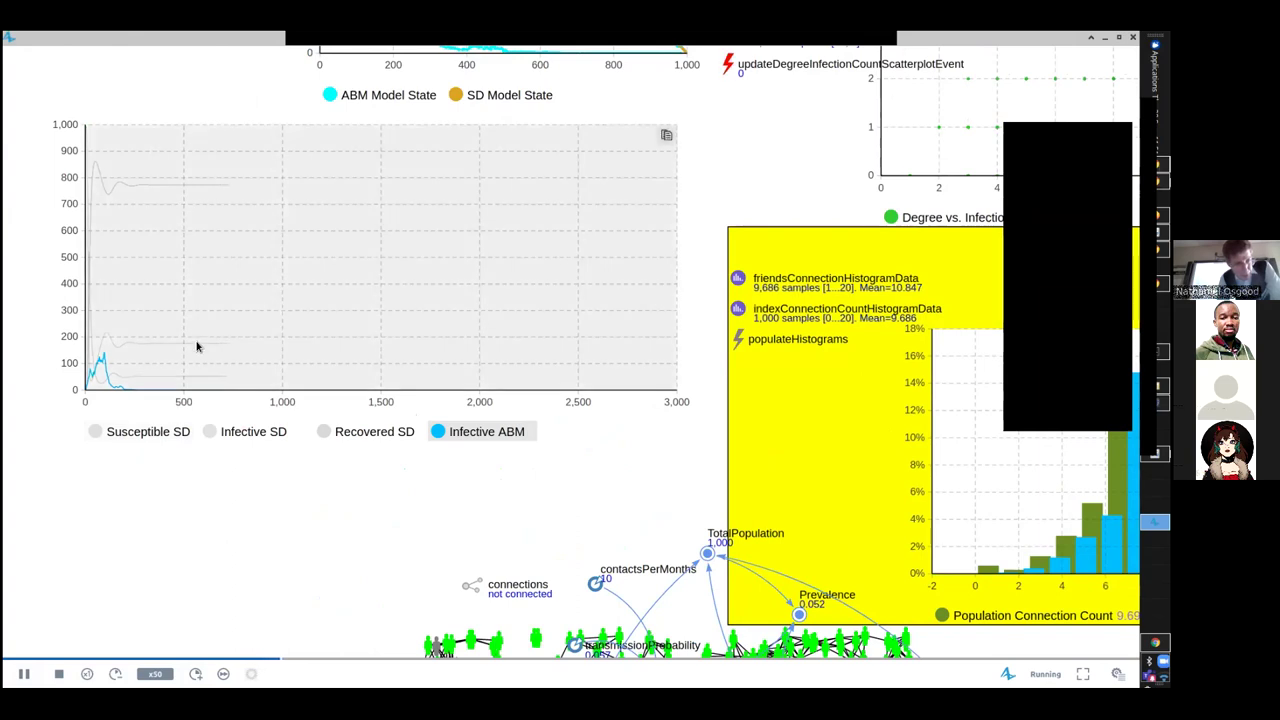
click(221, 433)
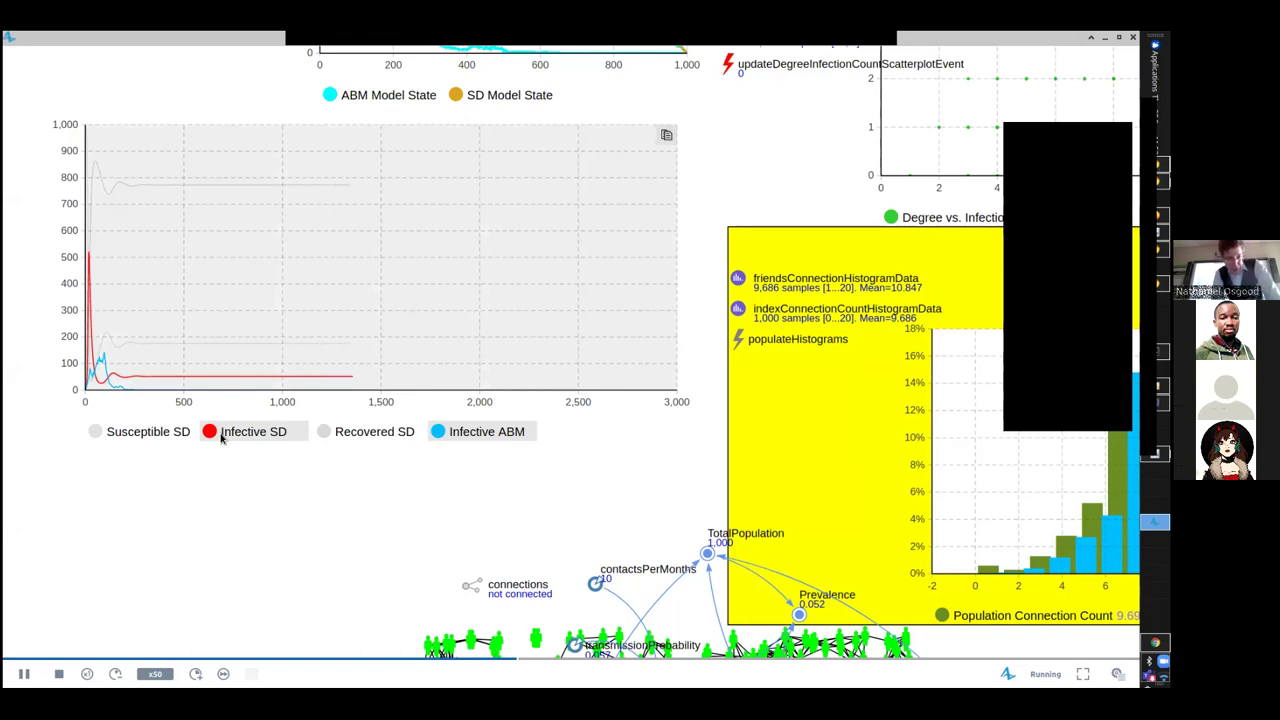
Step: Clear the Infective SD highlight and examine the connection count histogram, the agent network and the stock-and-flow diagram
click(222, 437)
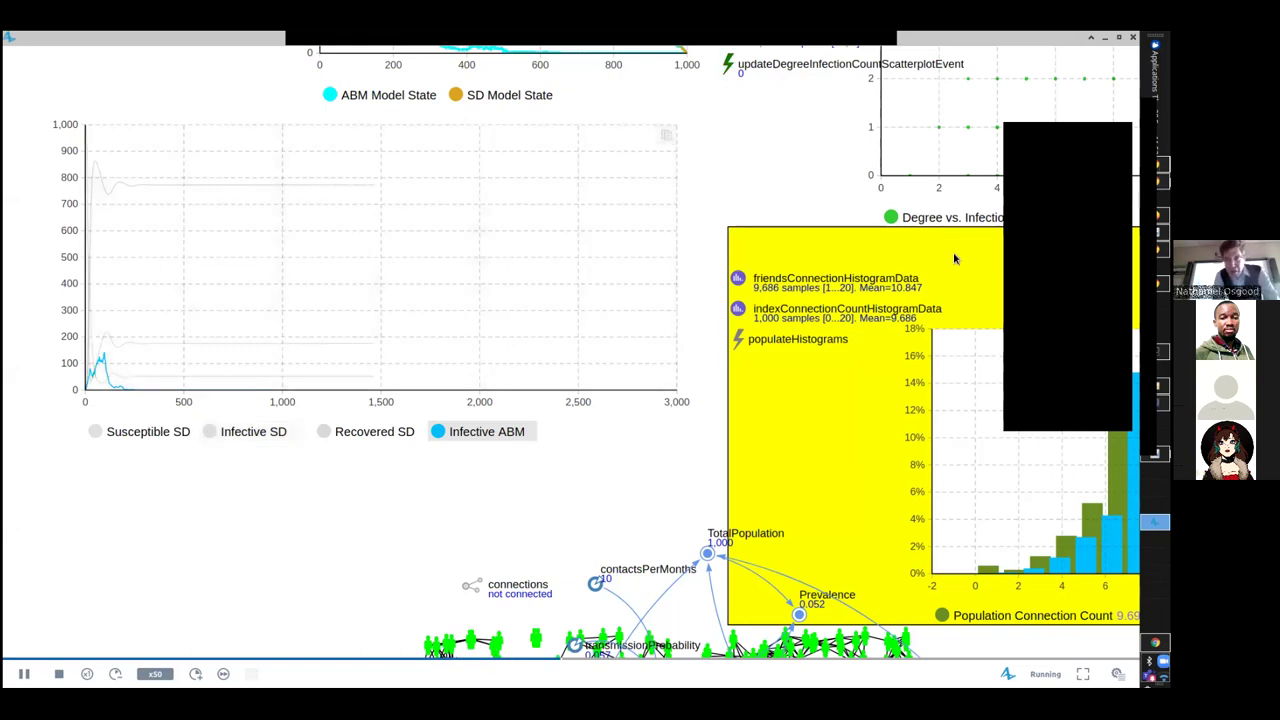
drag(600, 391, 163, 277)
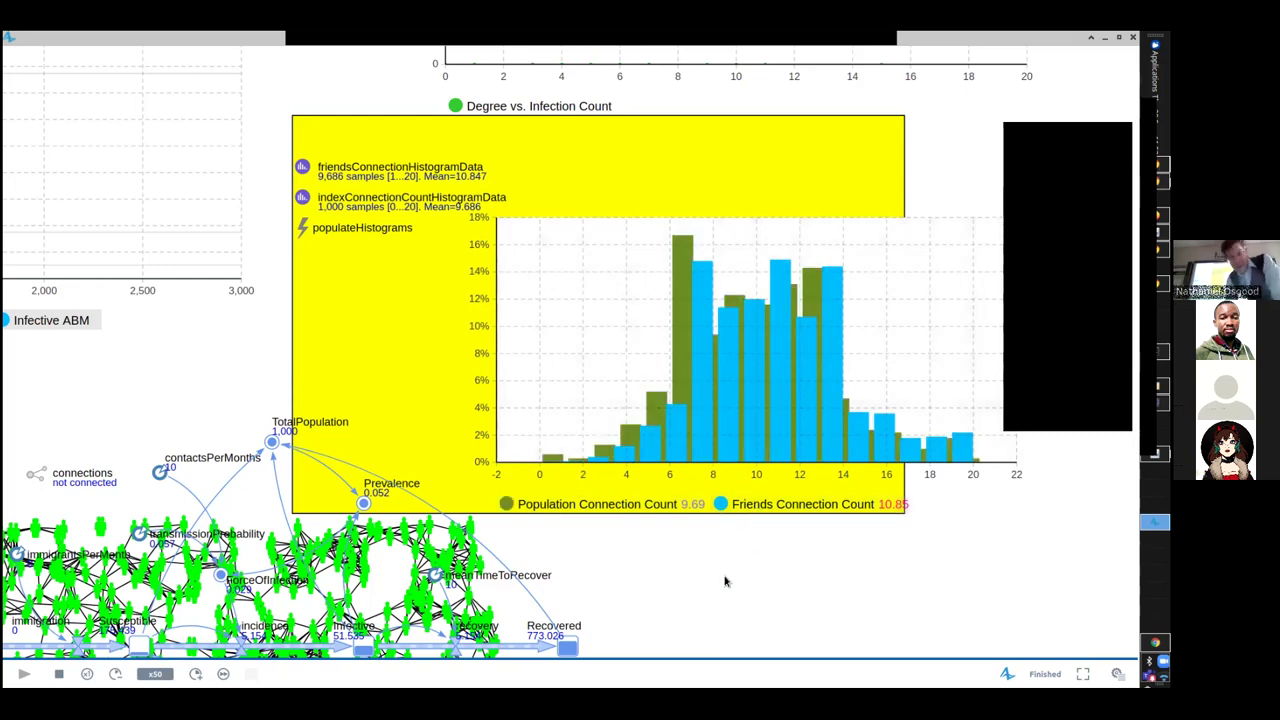
drag(726, 580, 754, 544)
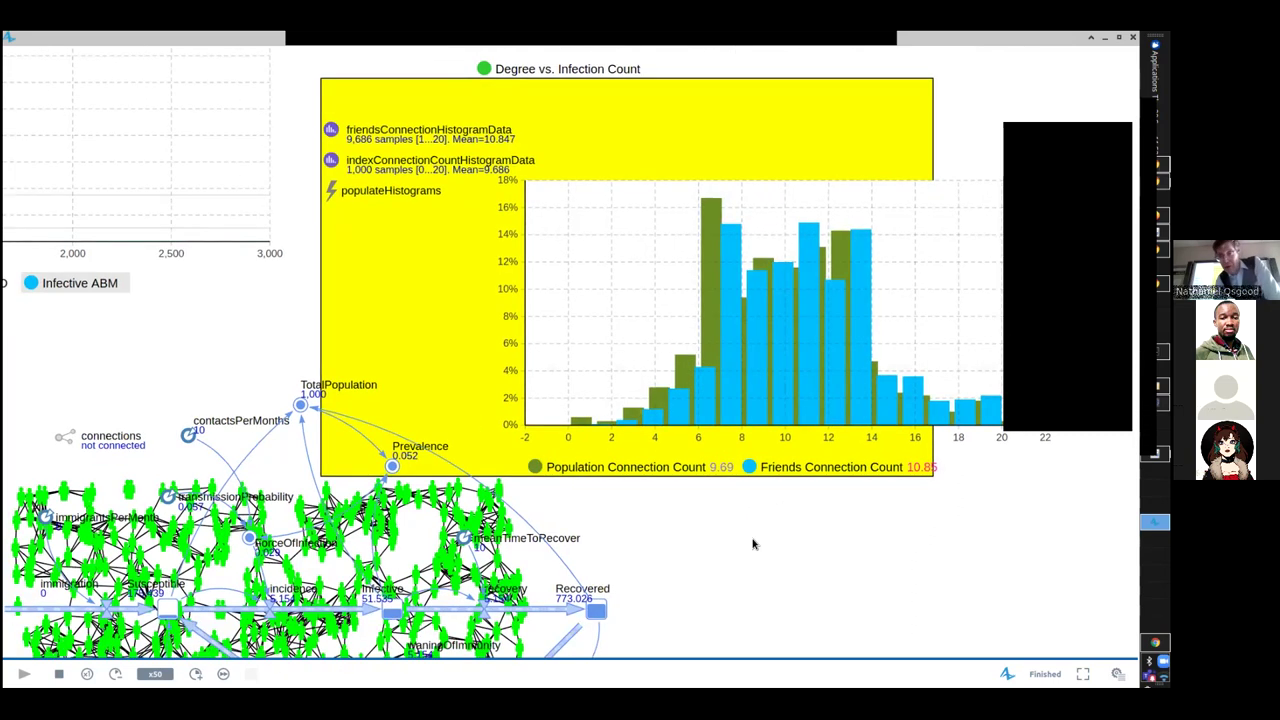
drag(780, 589, 569, 542)
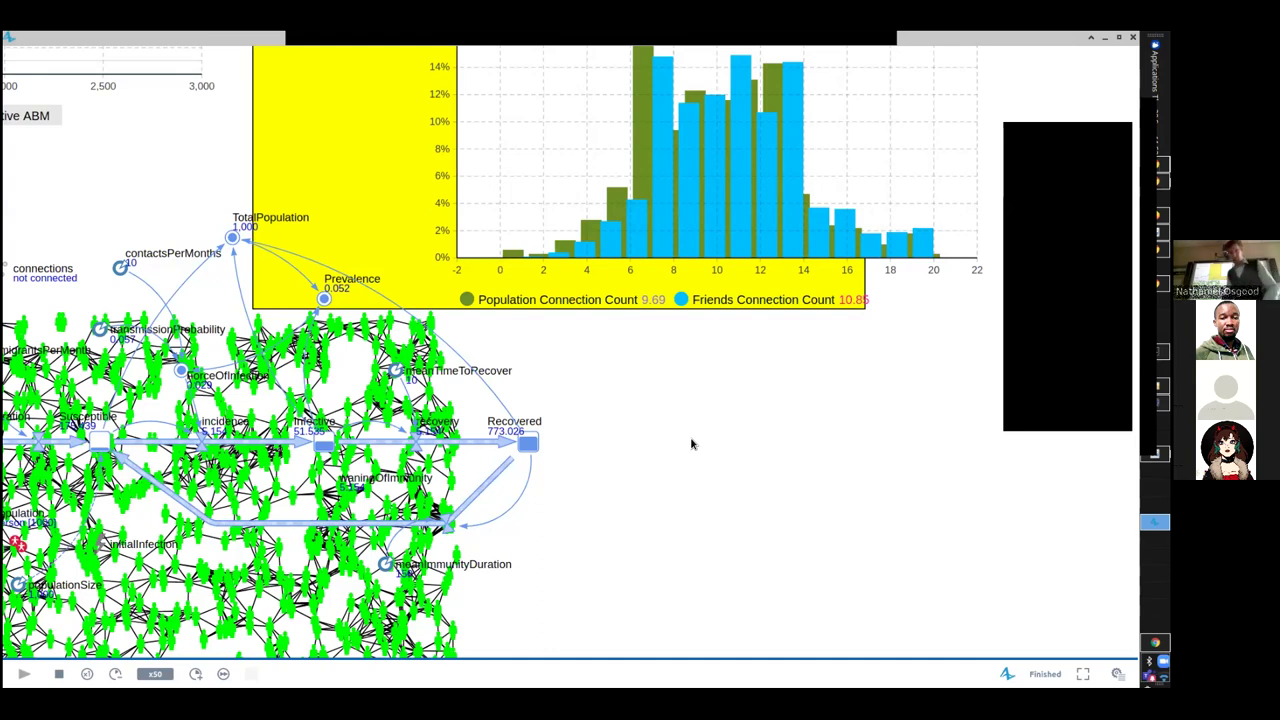
drag(690, 444, 937, 217)
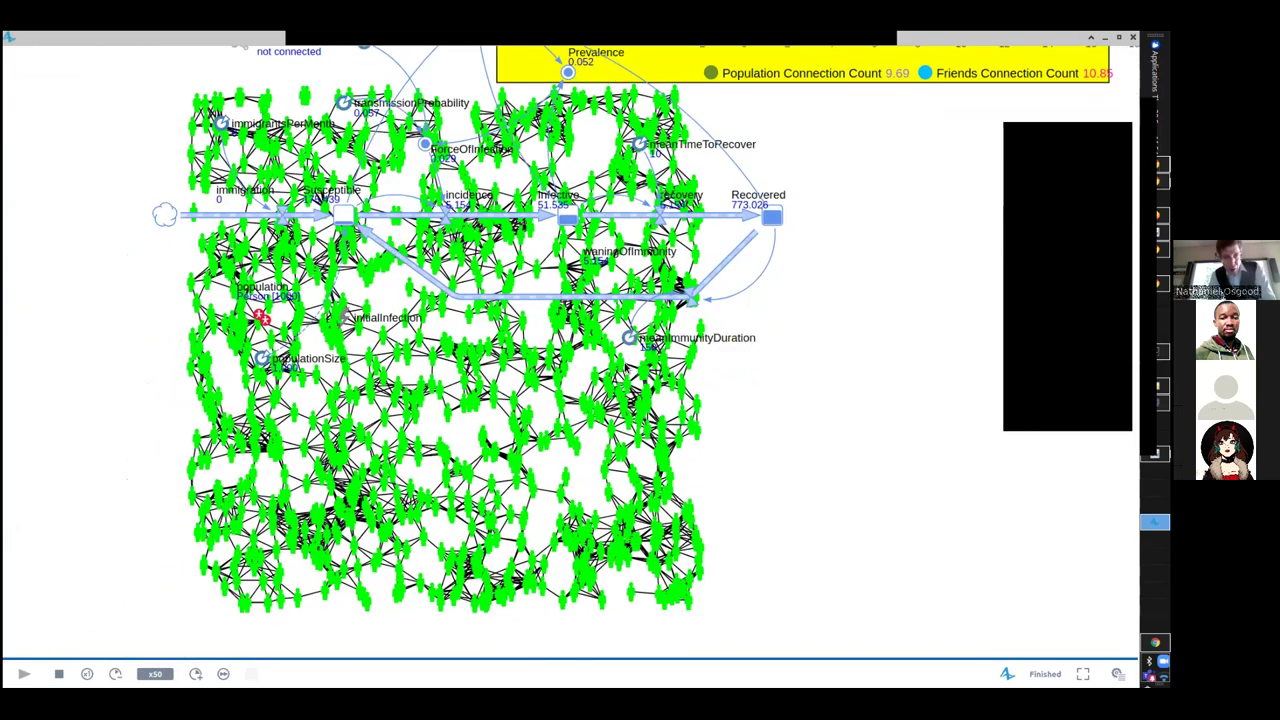
scroll(437, 640, up, 5)
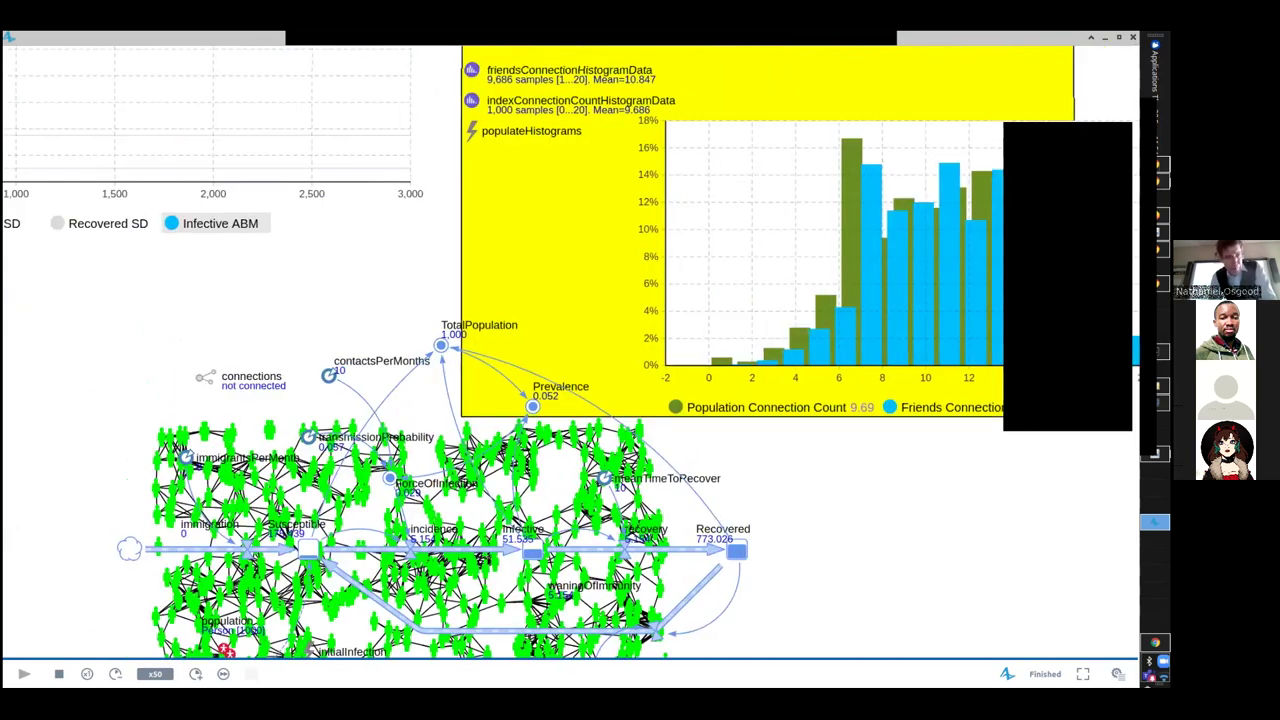
scroll(546, 534, left, 7)
scroll(546, 534, up, 2)
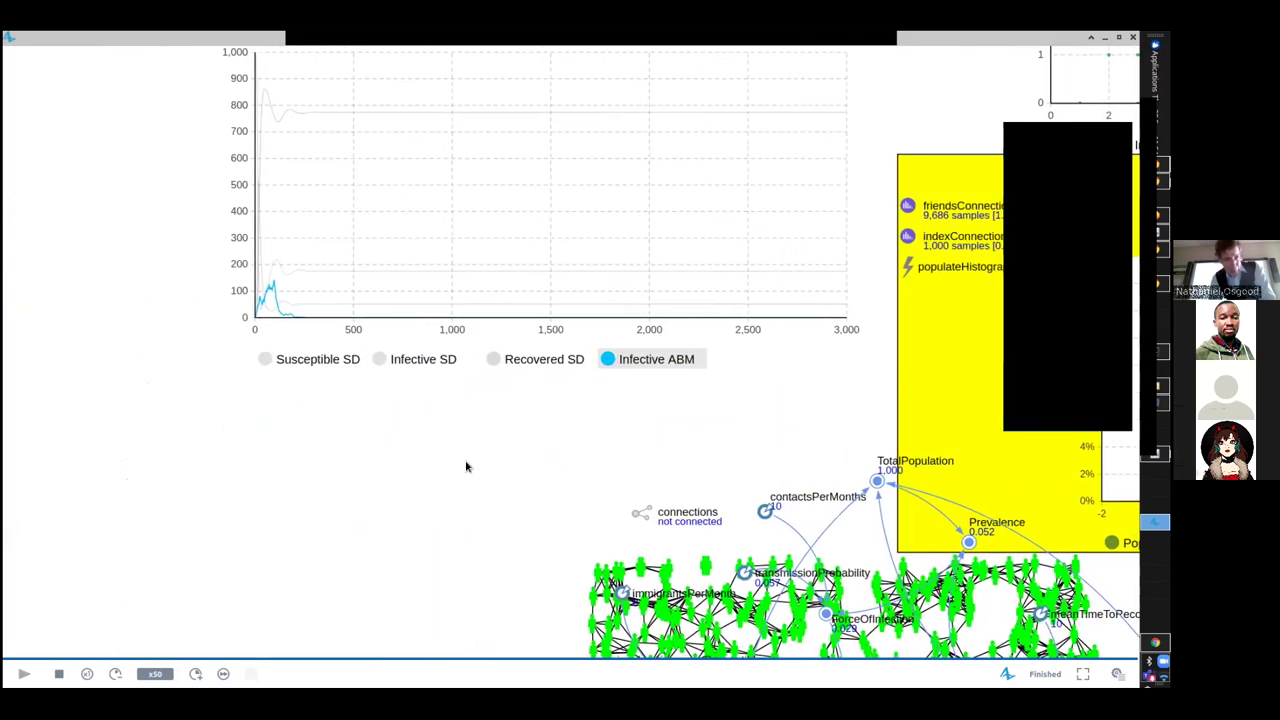
Step: Stop and close the finished simulation, and set the Baseline experiment's populationSize to 10000
click(58, 673)
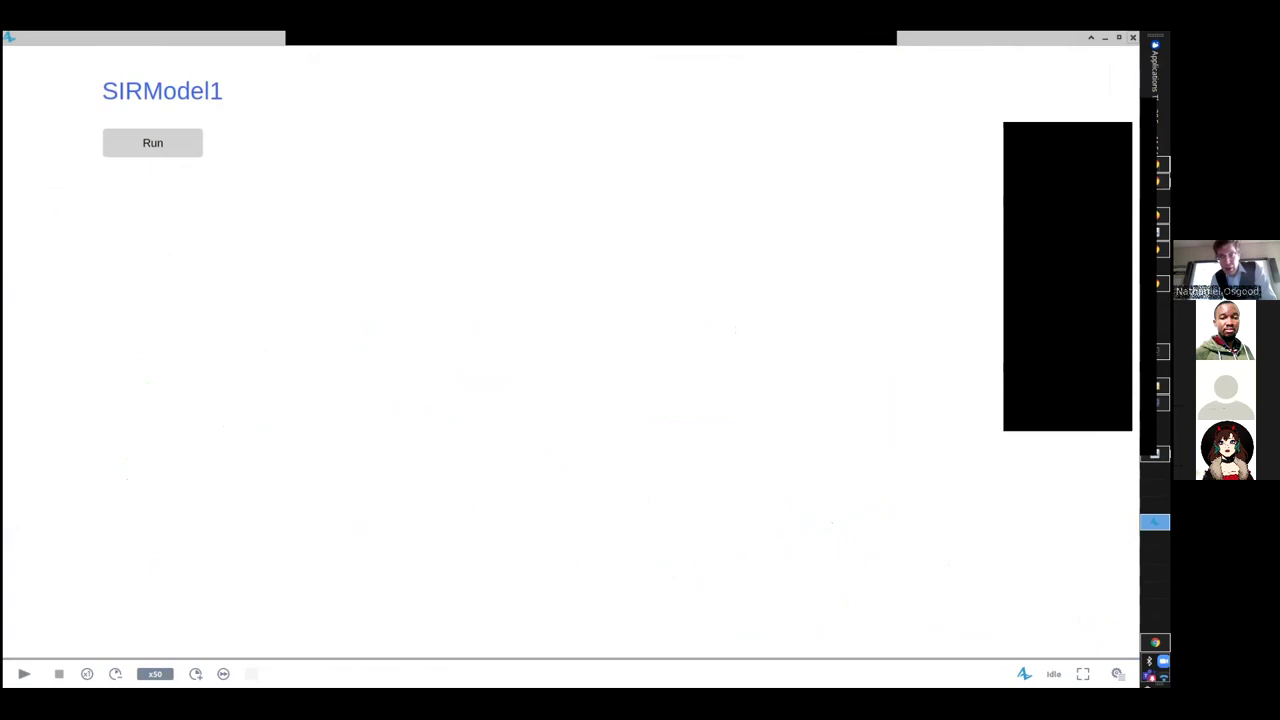
key(alt+F4)
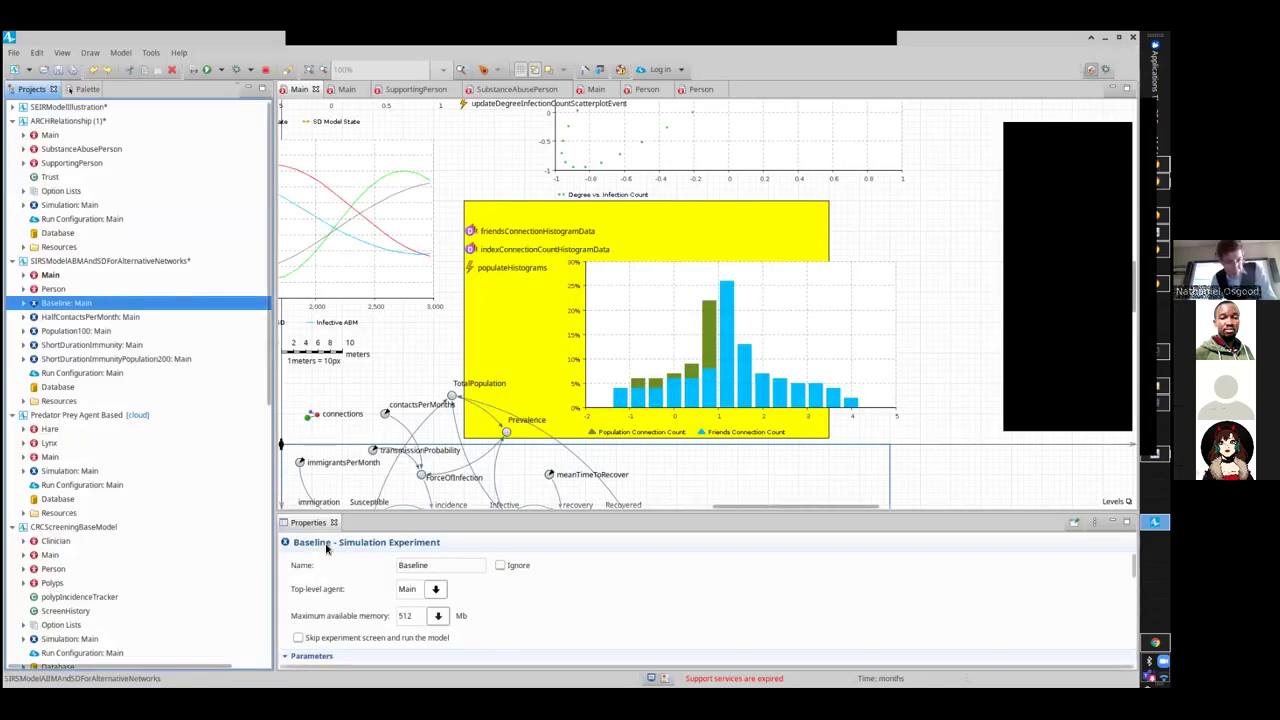
drag(368, 514, 367, 343)
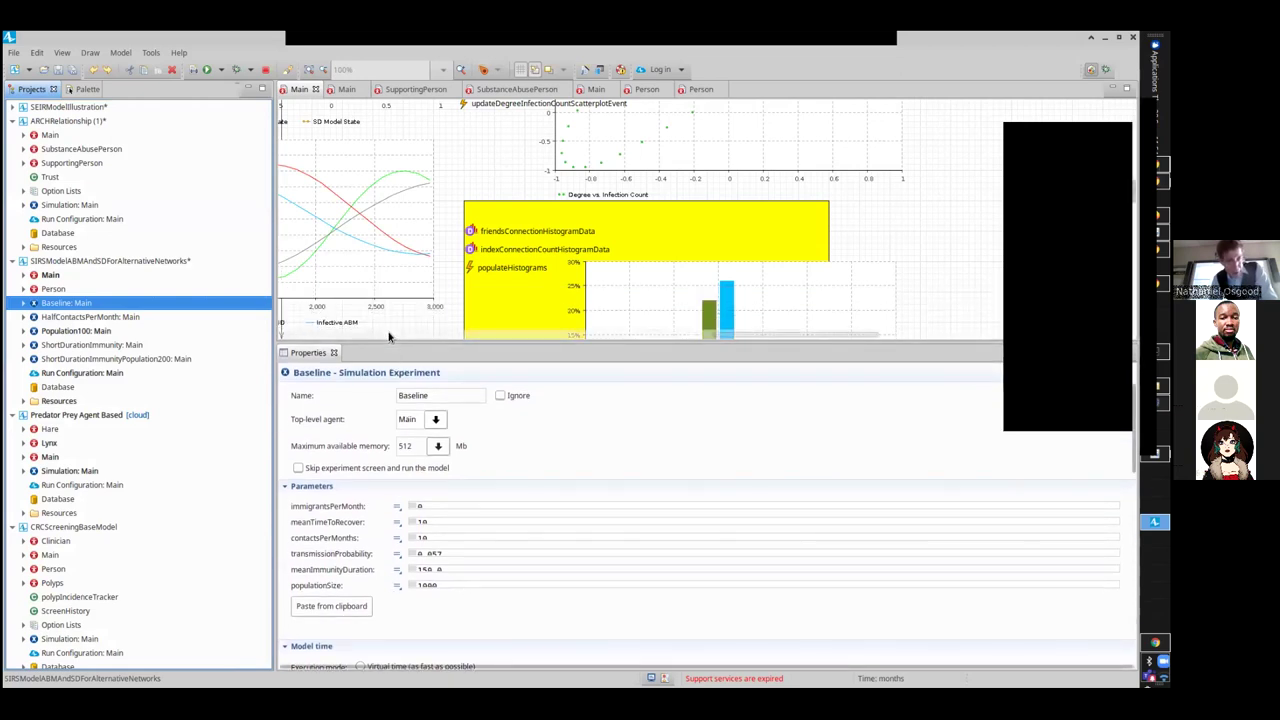
drag(389, 342, 394, 372)
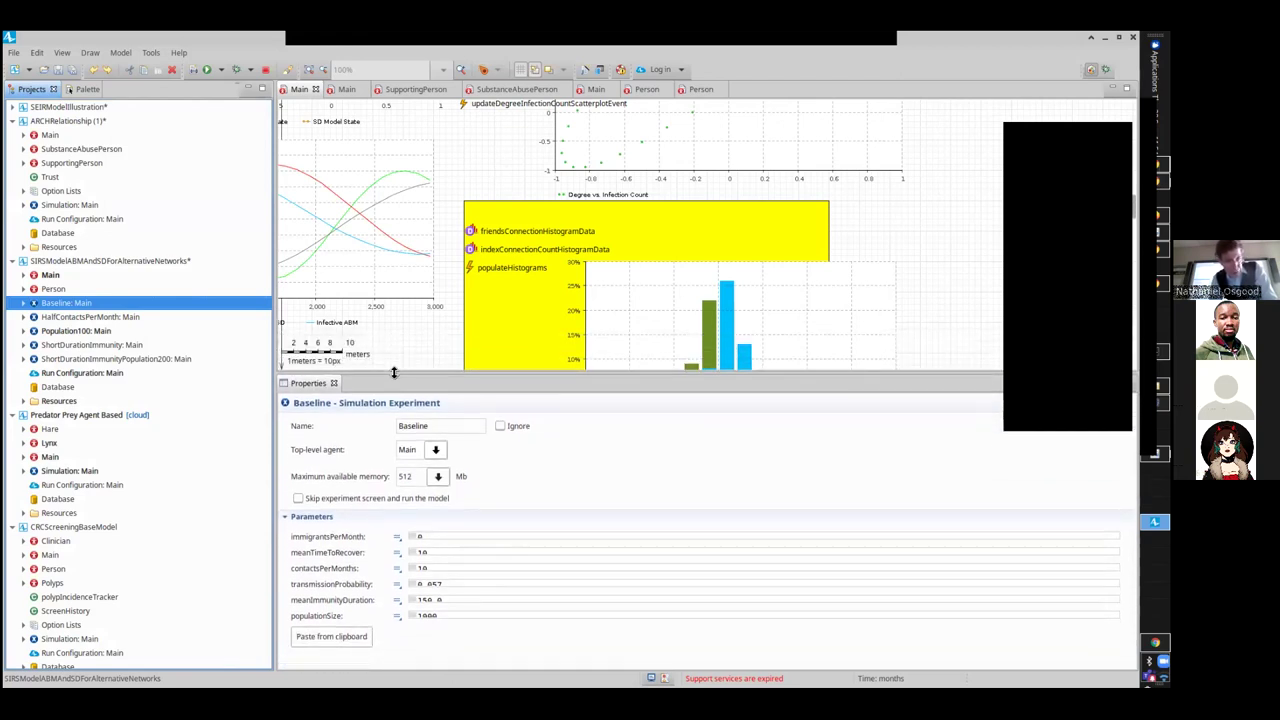
click(469, 615)
text(0)
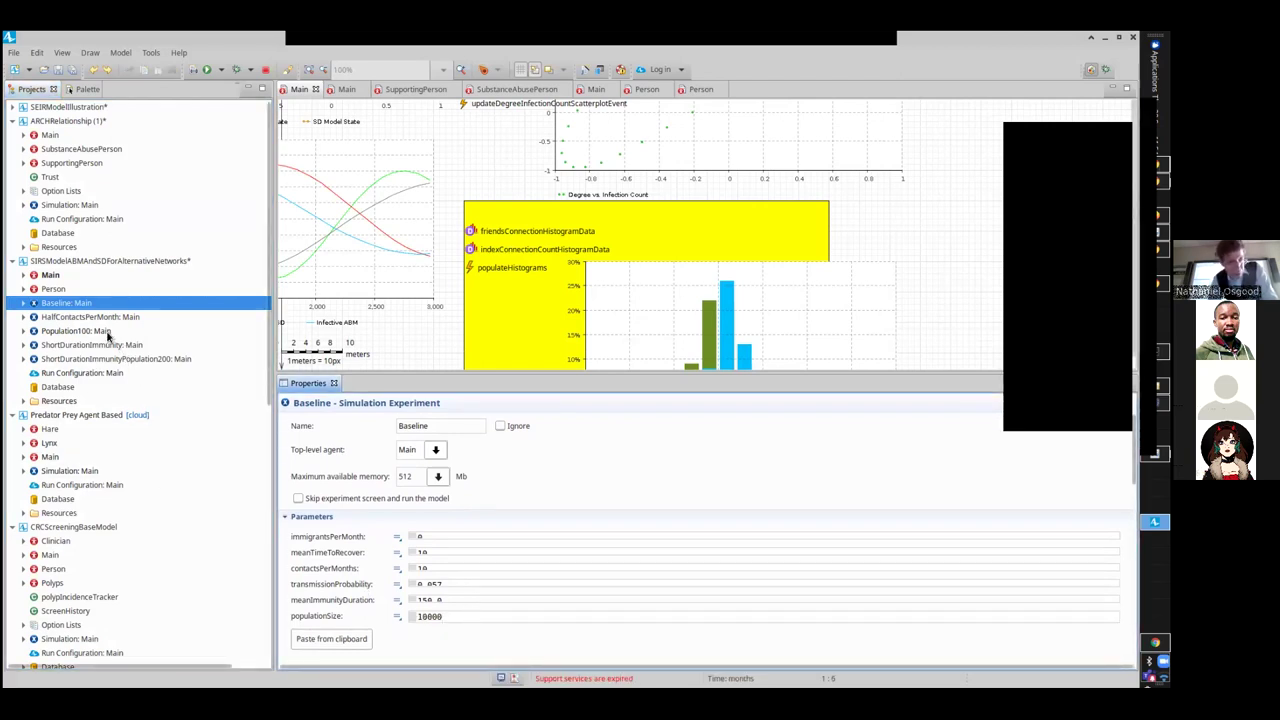
Step: Try to run the Baseline experiment at up to x100 speed with the agent network and stock-and-flow diagram in view
right_click(91, 307)
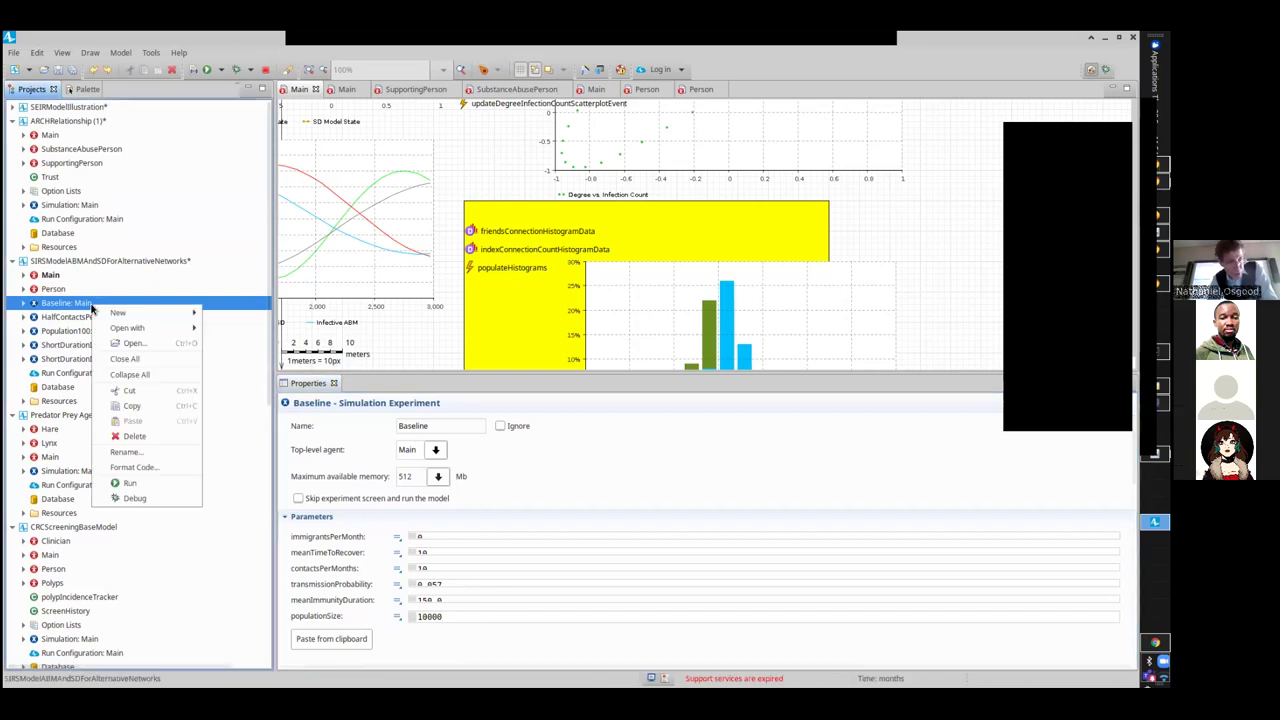
click(124, 484)
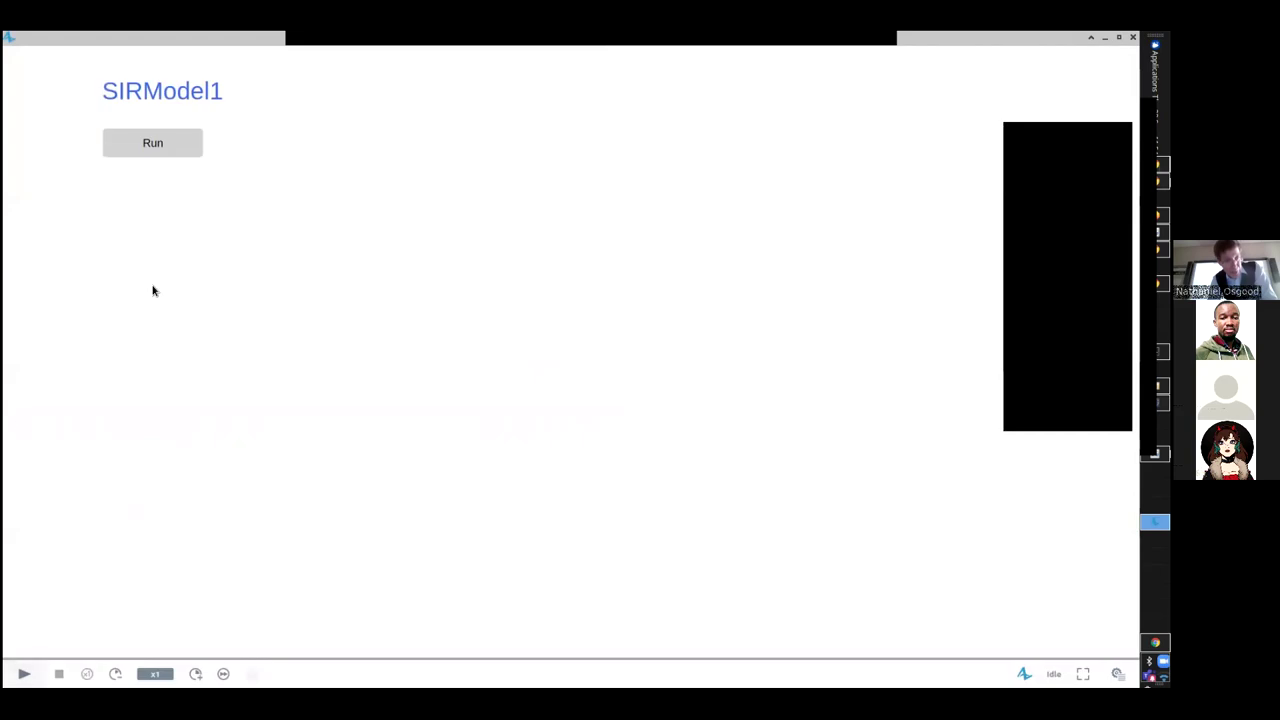
click(153, 146)
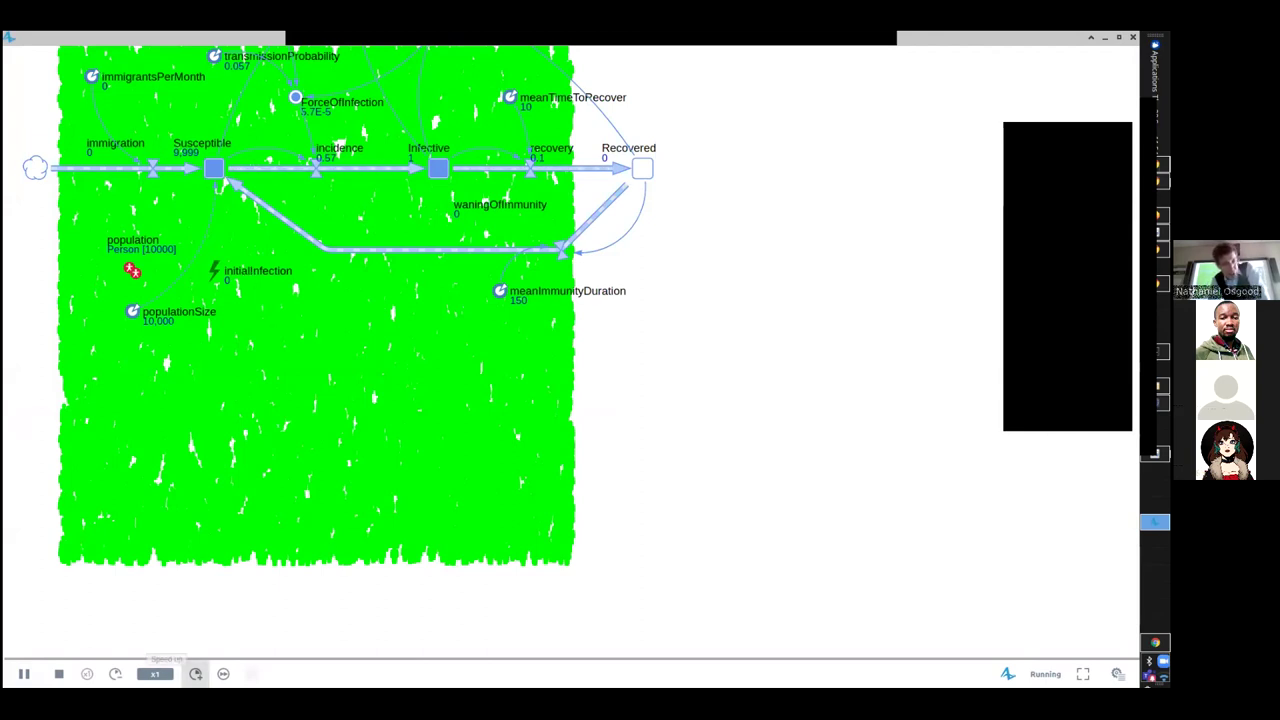
click(195, 673)
scroll(280, 550, up, 1)
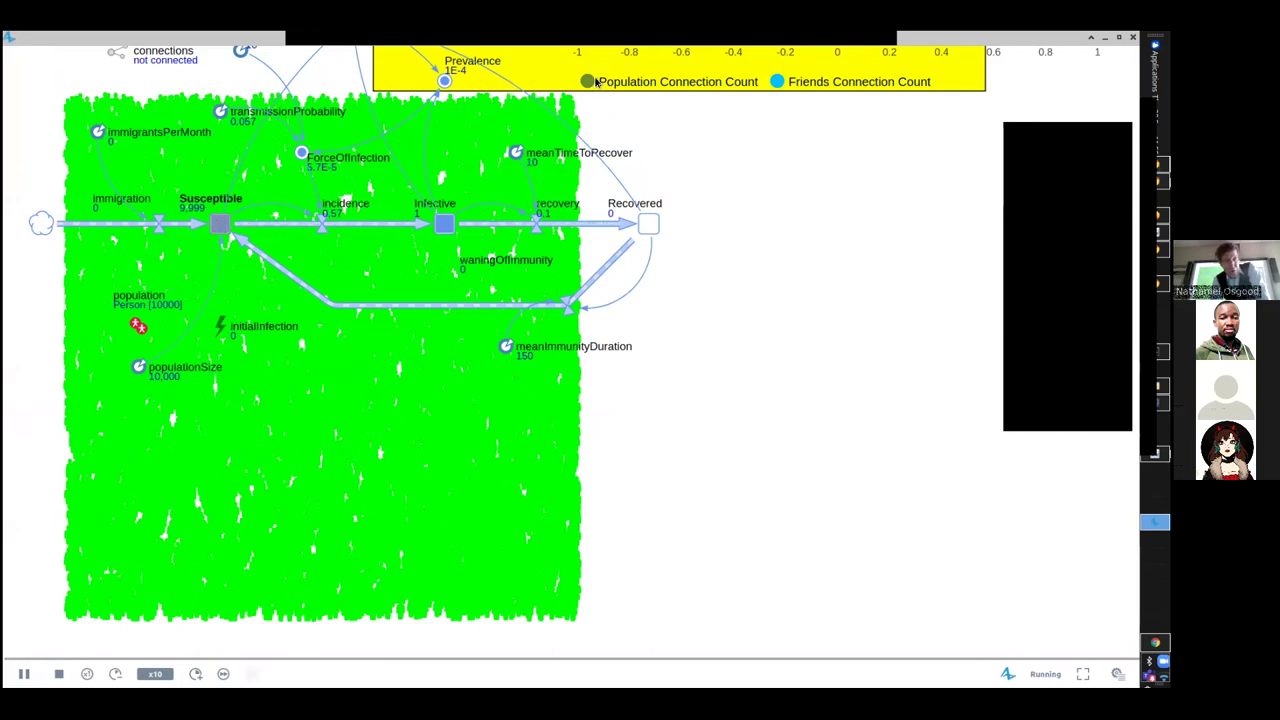
scroll(660, 262, up, 3)
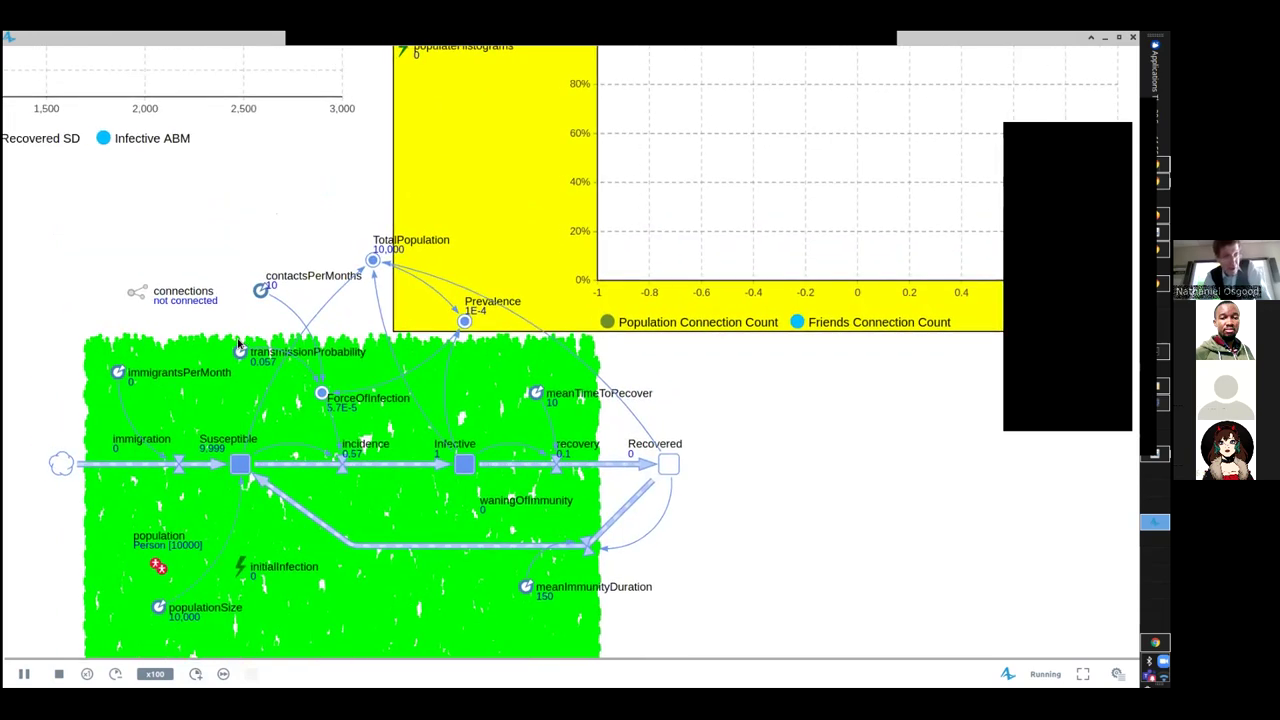
drag(293, 290, 345, 128)
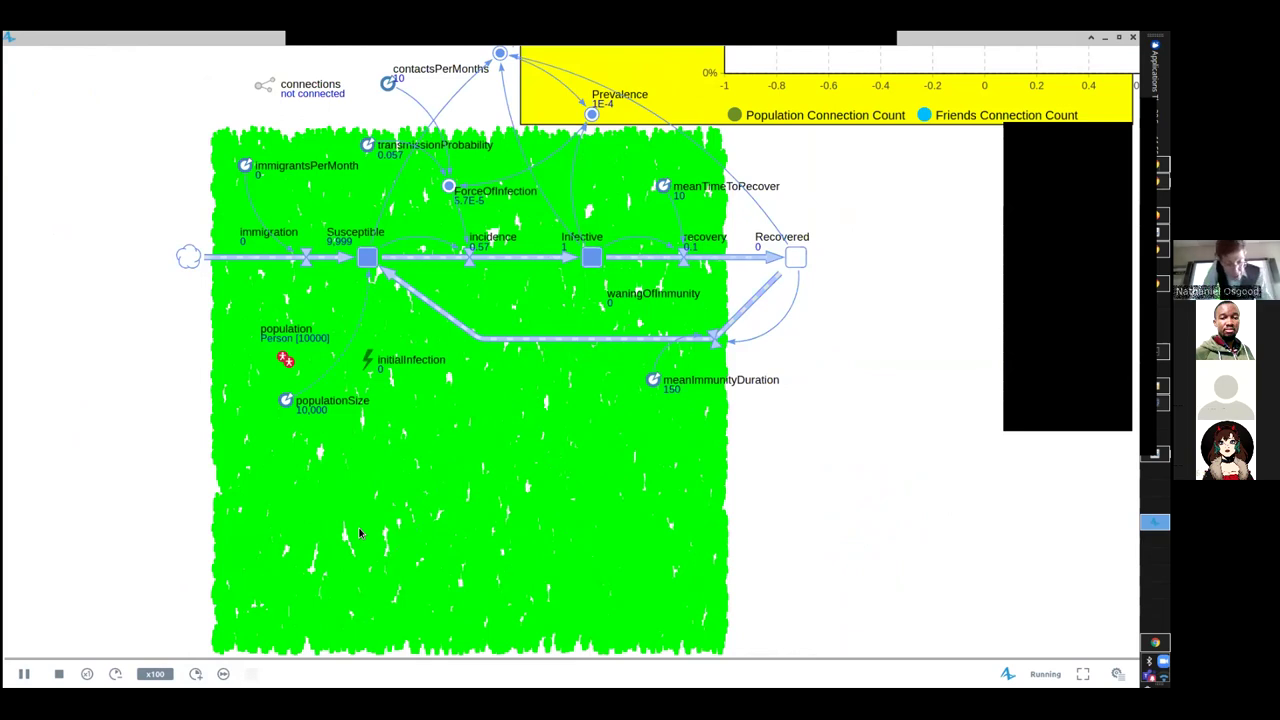
scroll(360, 533, down, 1)
scroll(360, 533, down, 4)
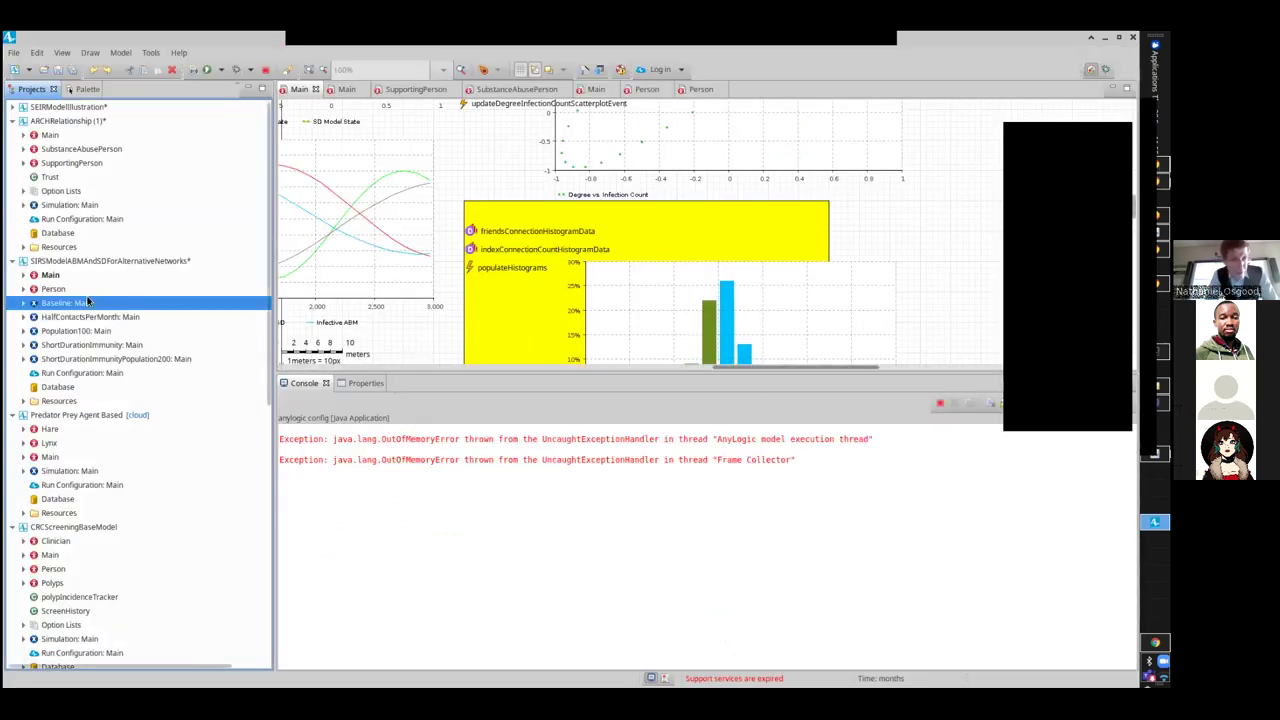
Step: Set the Baseline experiment's maximum available memory to 4096 MB
click(51, 276)
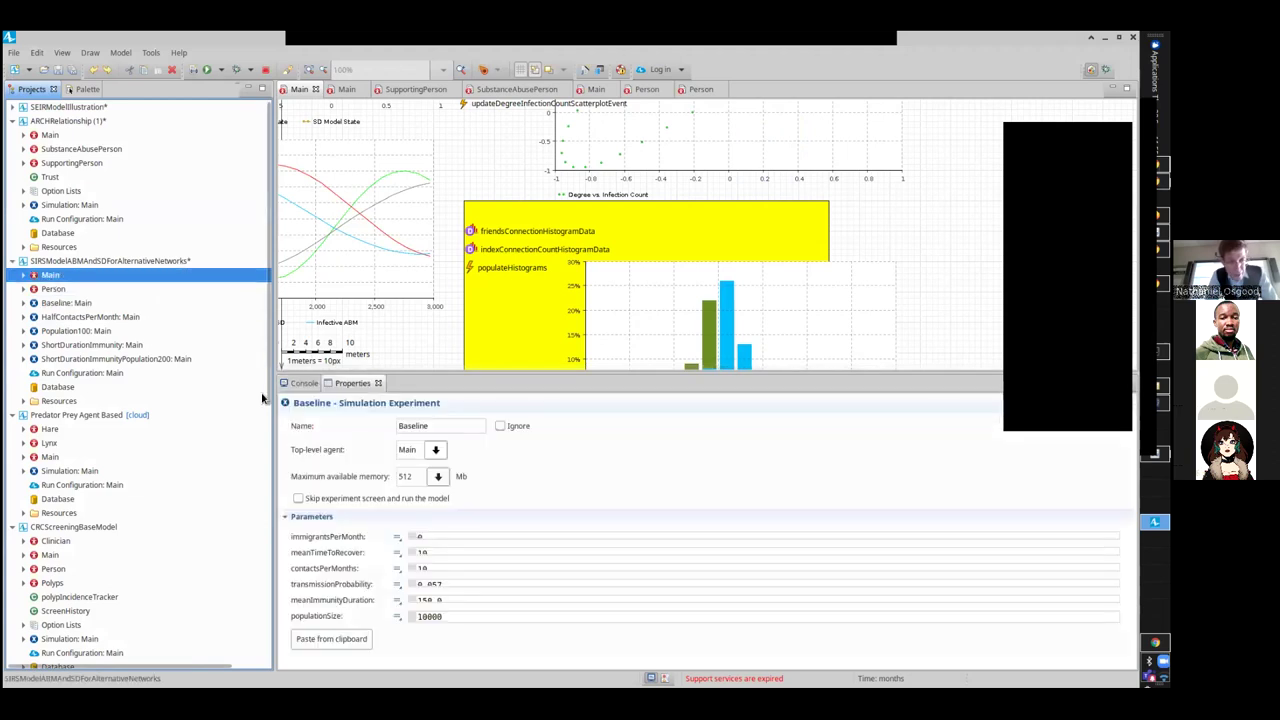
click(60, 303)
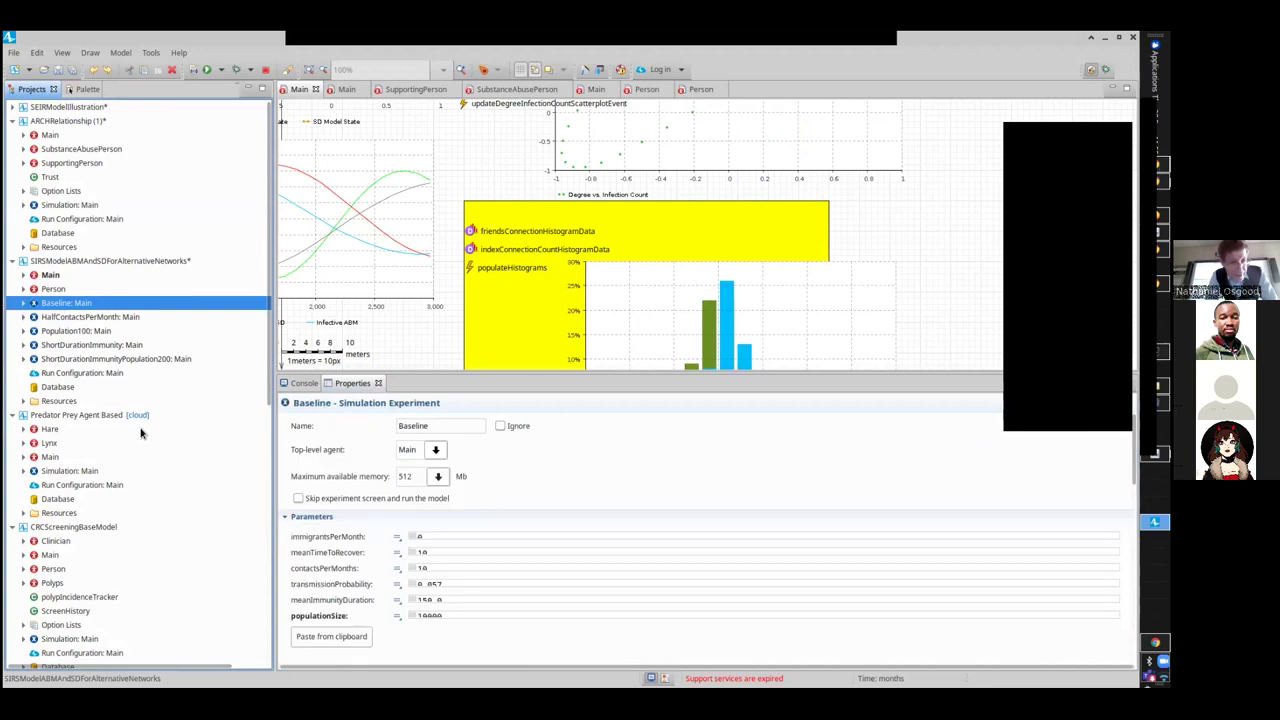
click(437, 477)
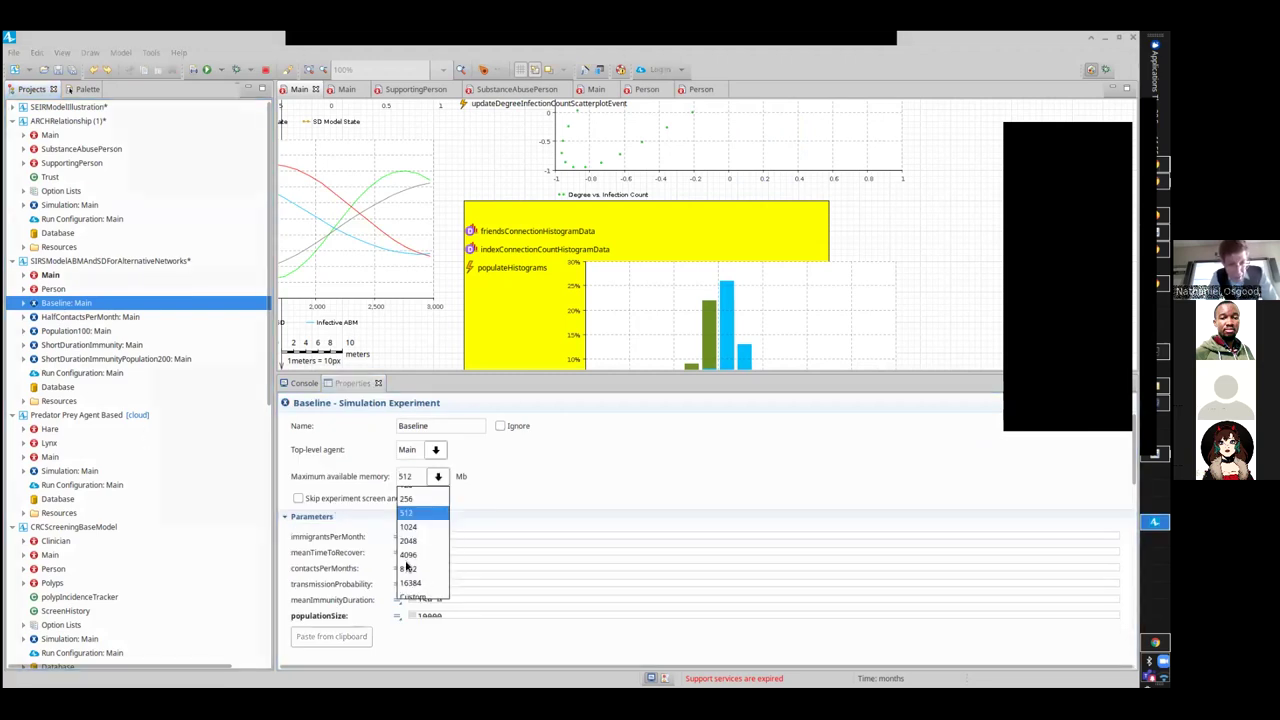
click(415, 557)
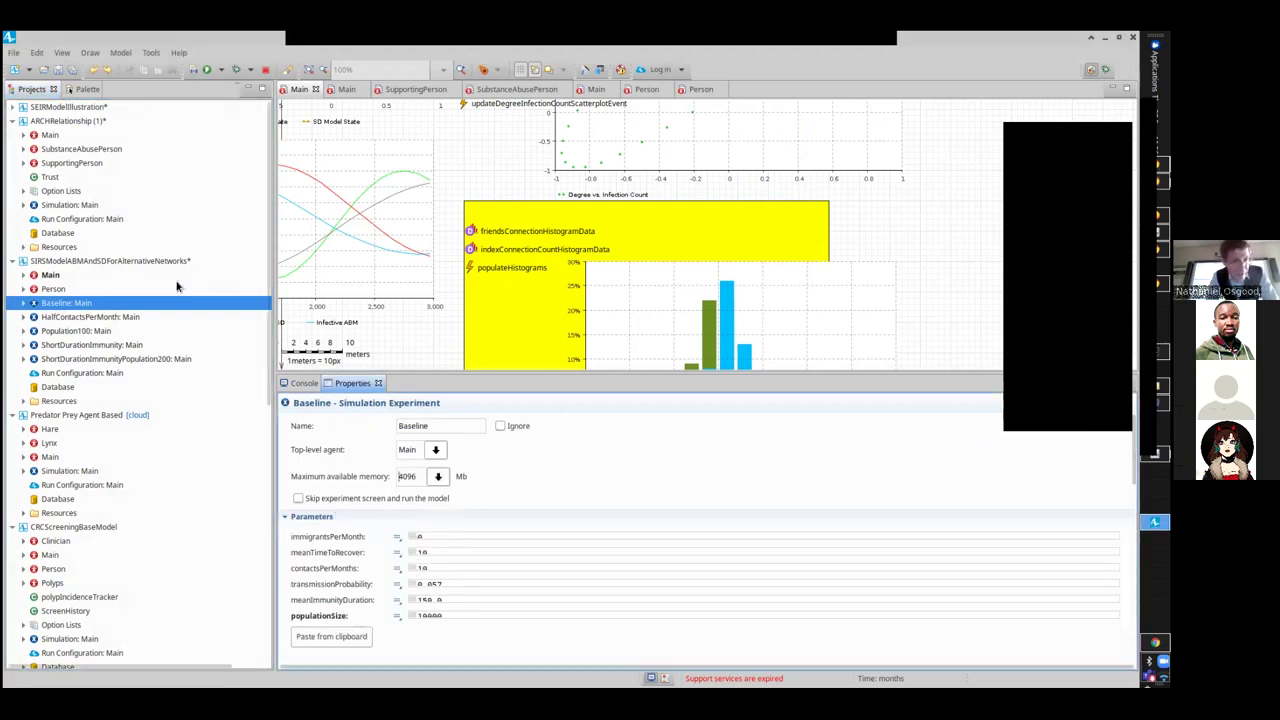
Step: Launch the Baseline experiment again and start the model run
right_click(80, 302)
click(150, 481)
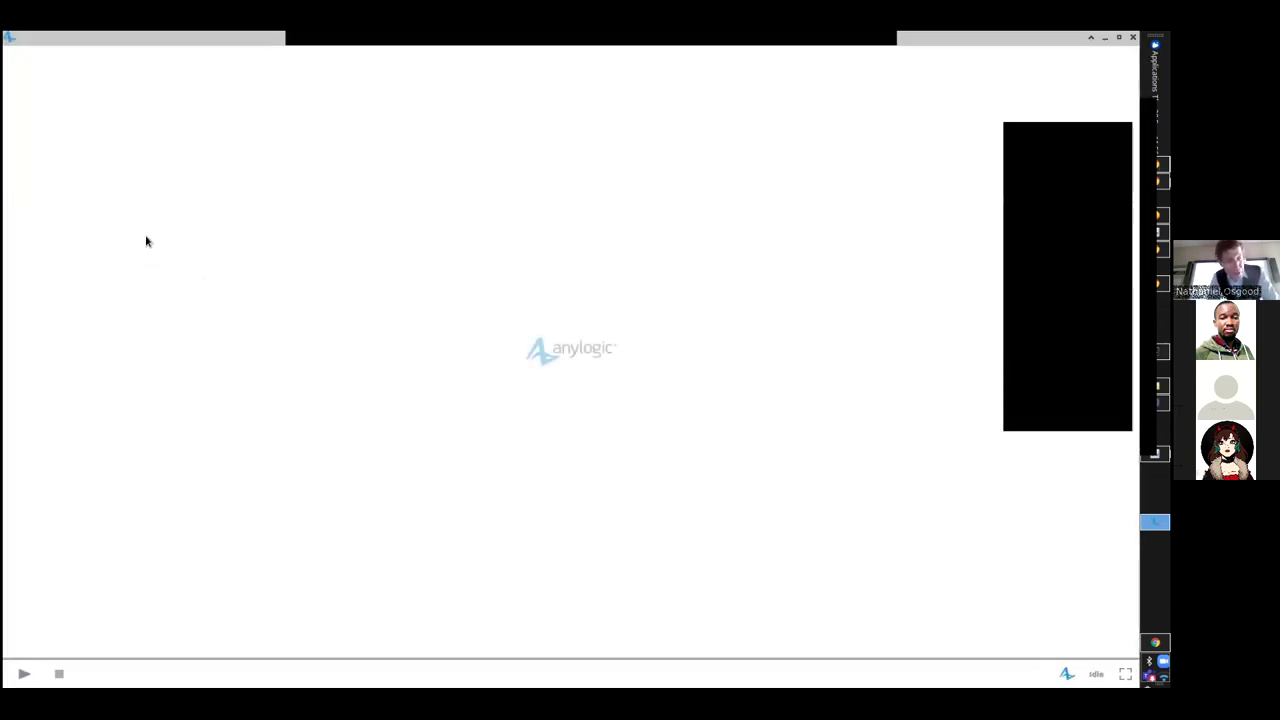
click(161, 137)
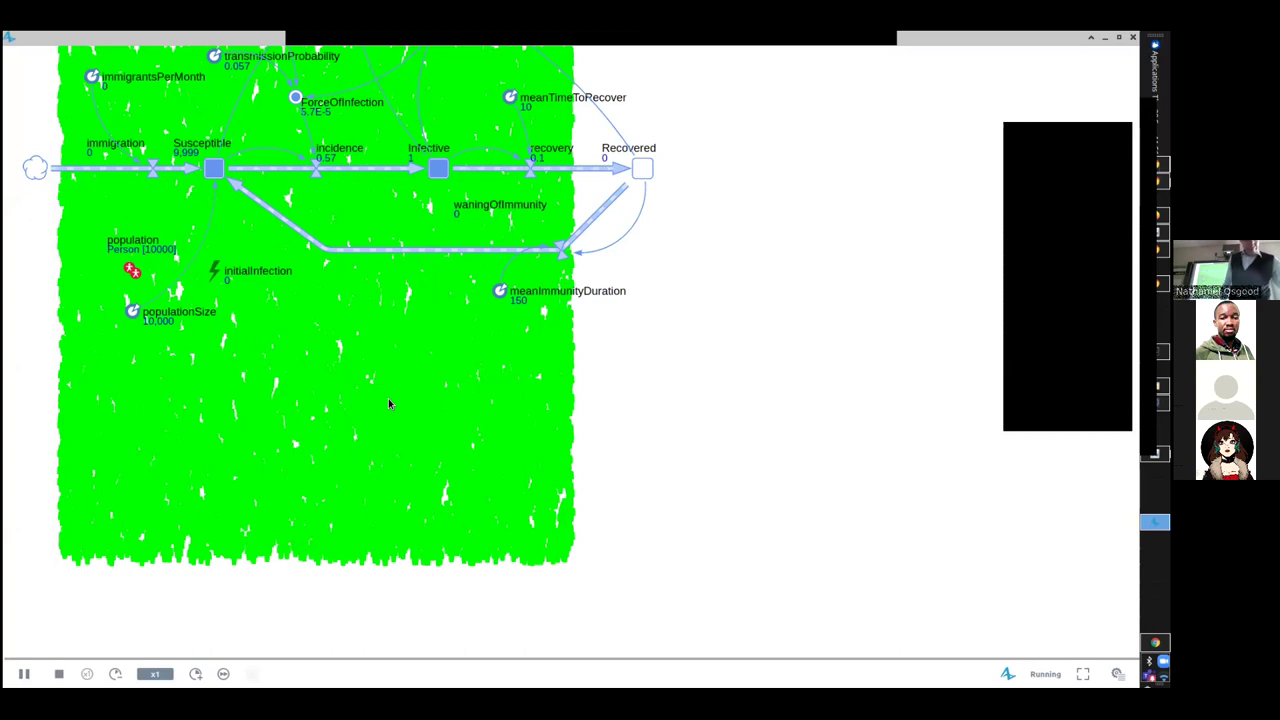
Step: Check the console in the model editor for errors from the current run, and return to the simulation window
key(alt+Tab)
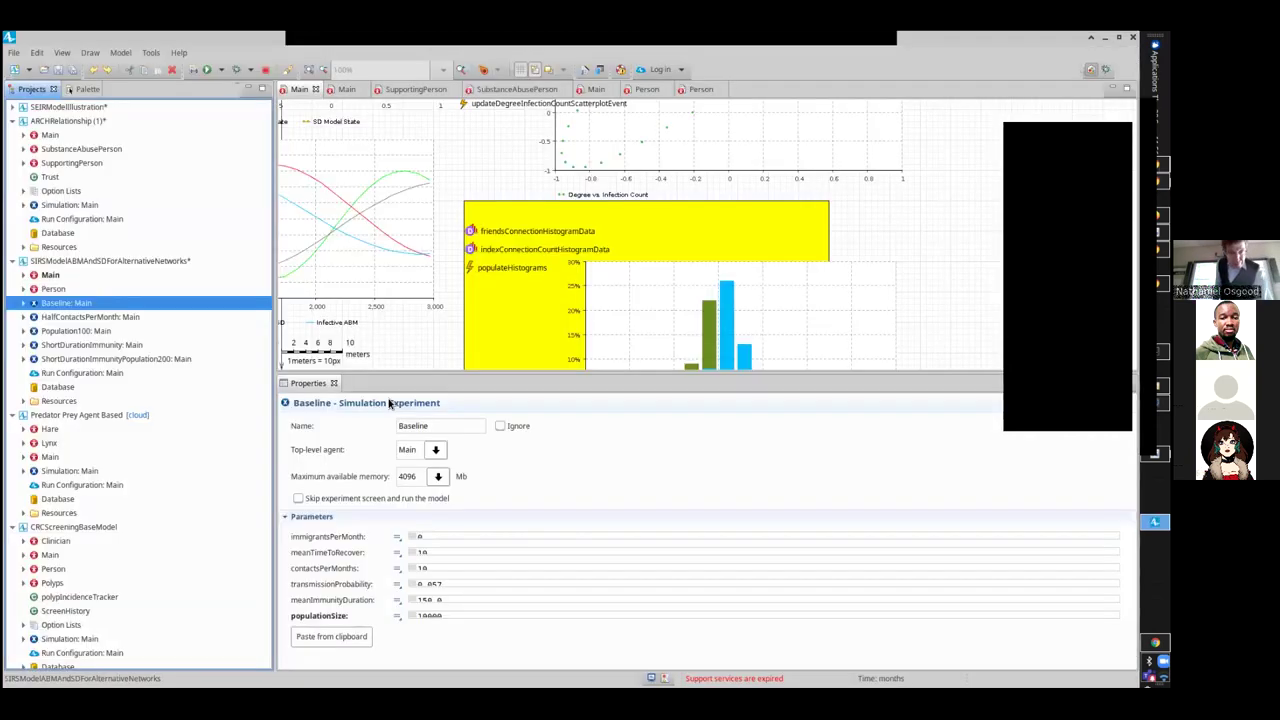
click(62, 52)
click(88, 114)
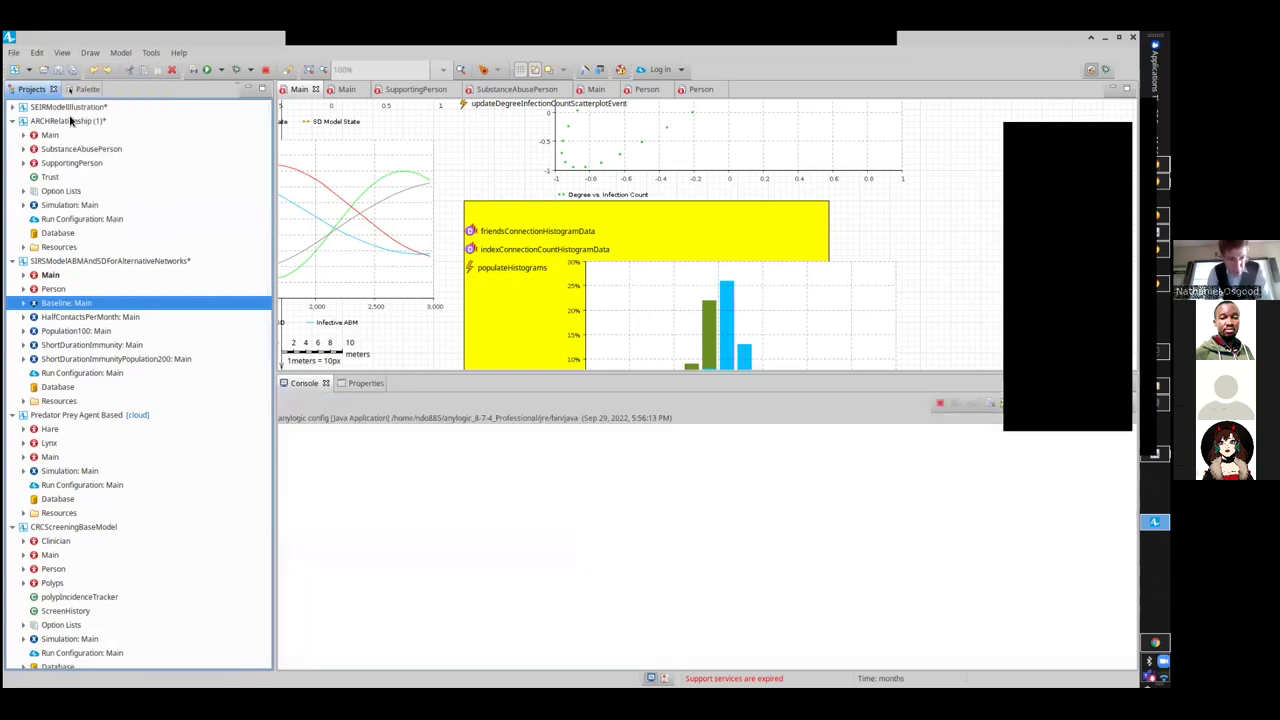
key(alt+Tab)
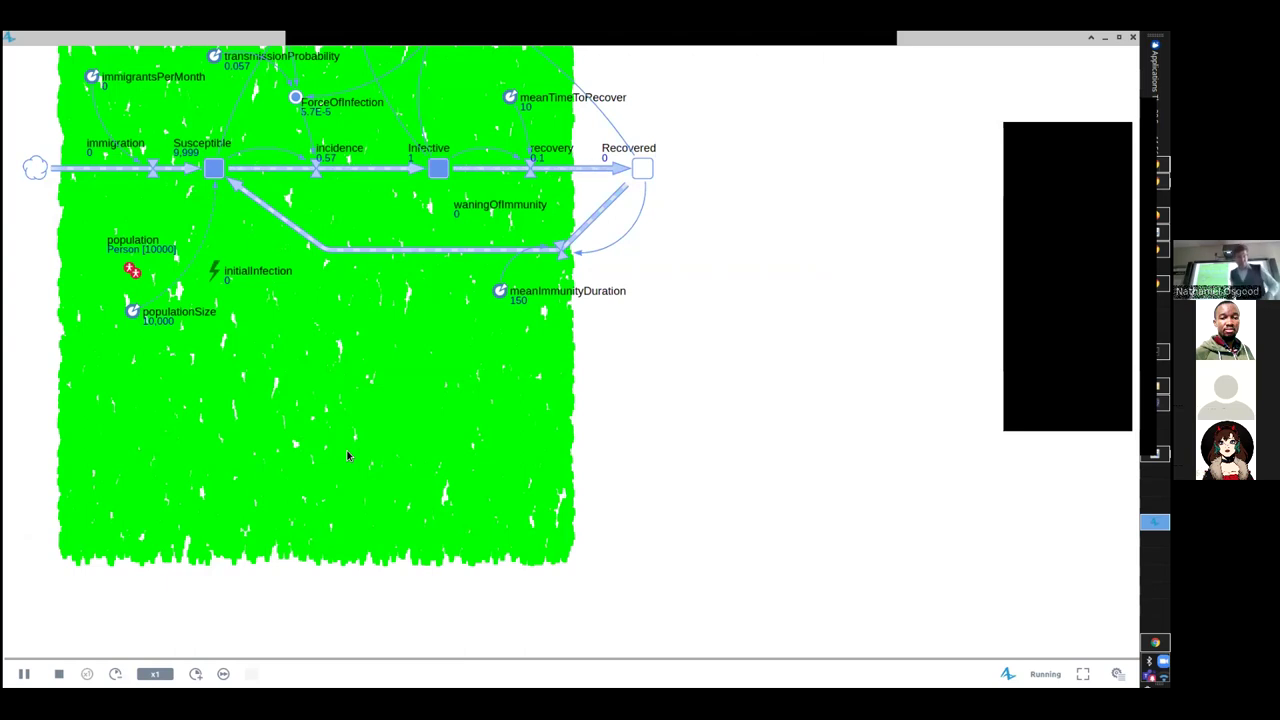
Step: Raise the simulation speed to x10 and look over the agent network, stock-and-flow diagram and connection count histogram
click(198, 674)
click(198, 674)
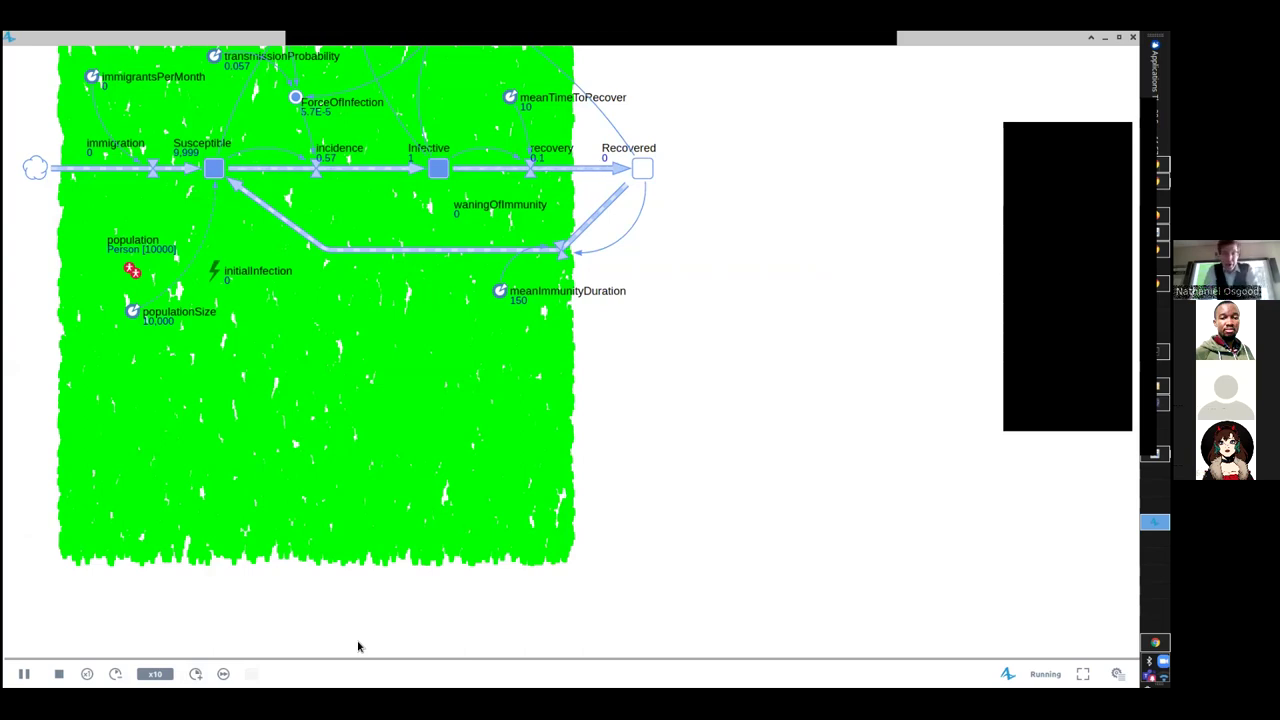
scroll(355, 655, up, 1)
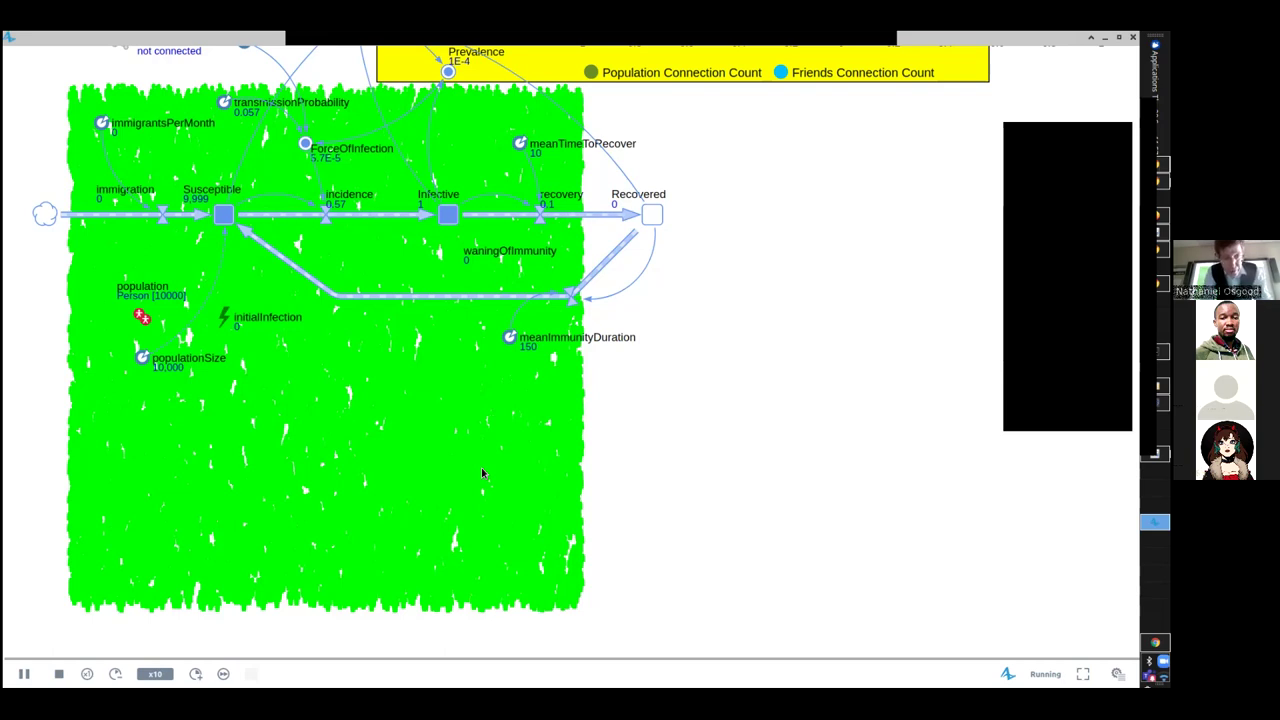
drag(511, 517, 530, 589)
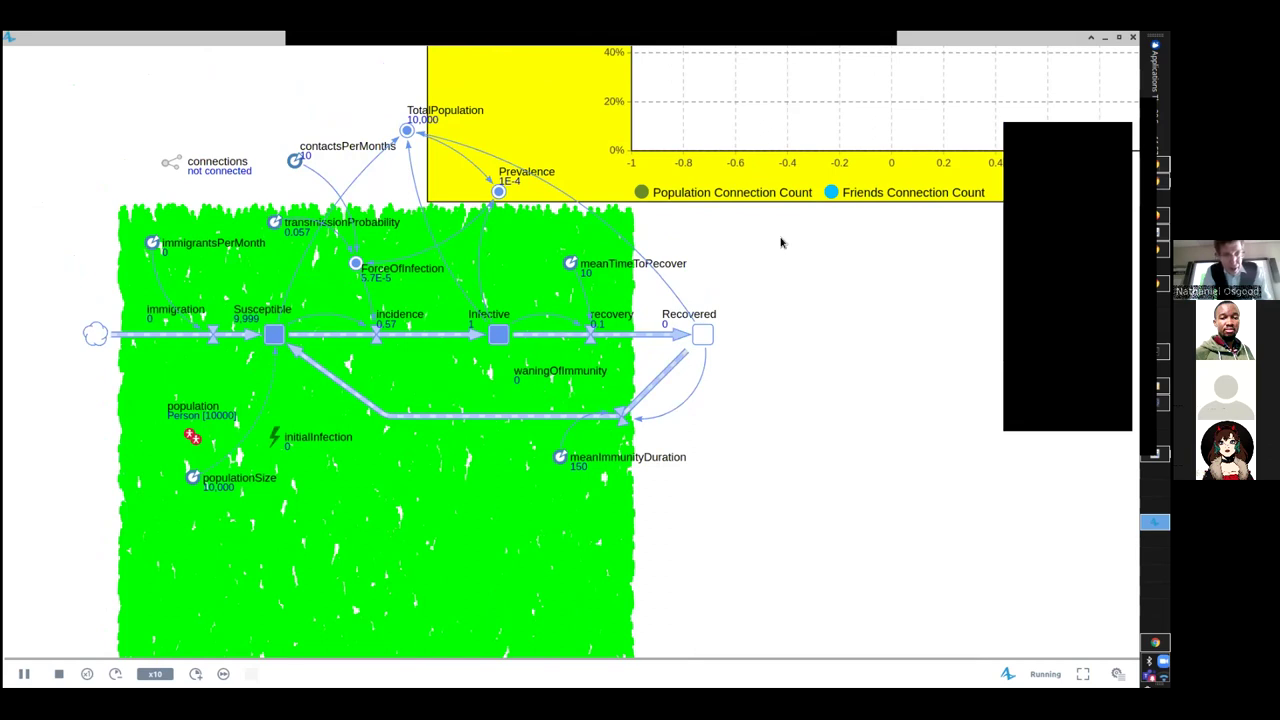
drag(780, 240, 780, 563)
drag(870, 577, 700, 548)
drag(735, 587, 743, 123)
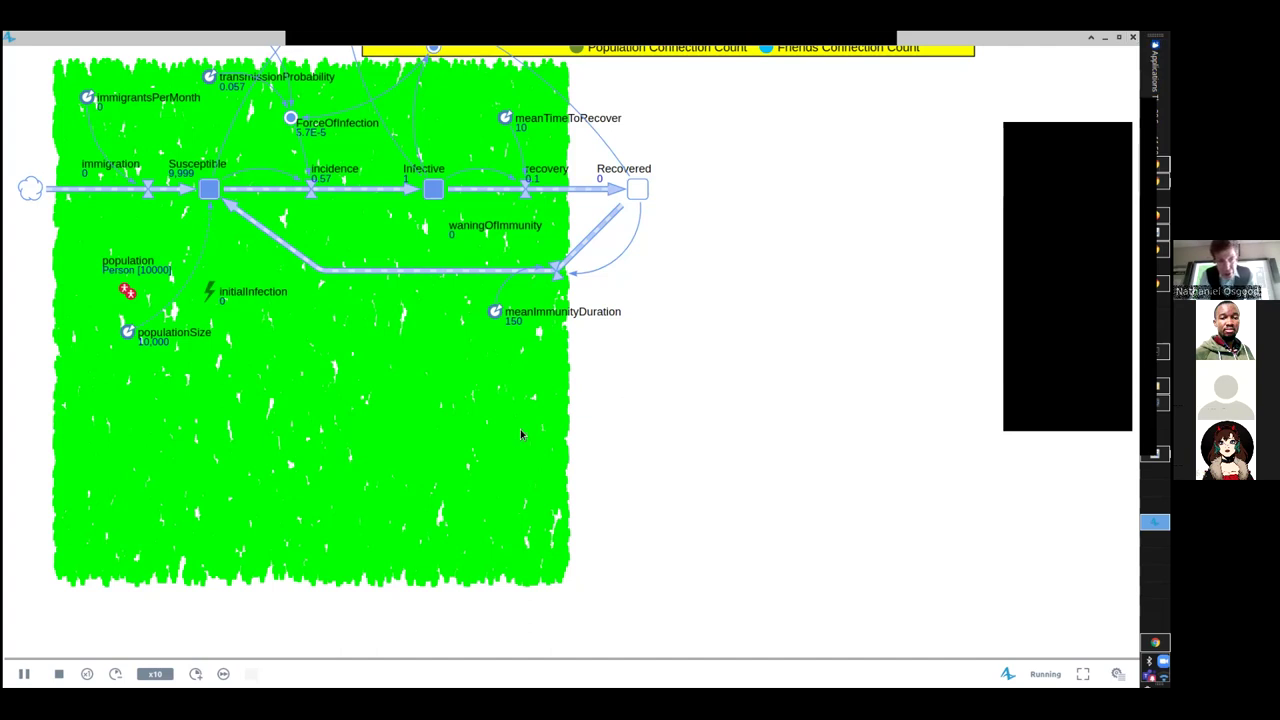
Step: Return to the model editor and open the properties of the Main agent type in SIRSModelABMAndSDForAlternativeNetworks
key(alt+Tab)
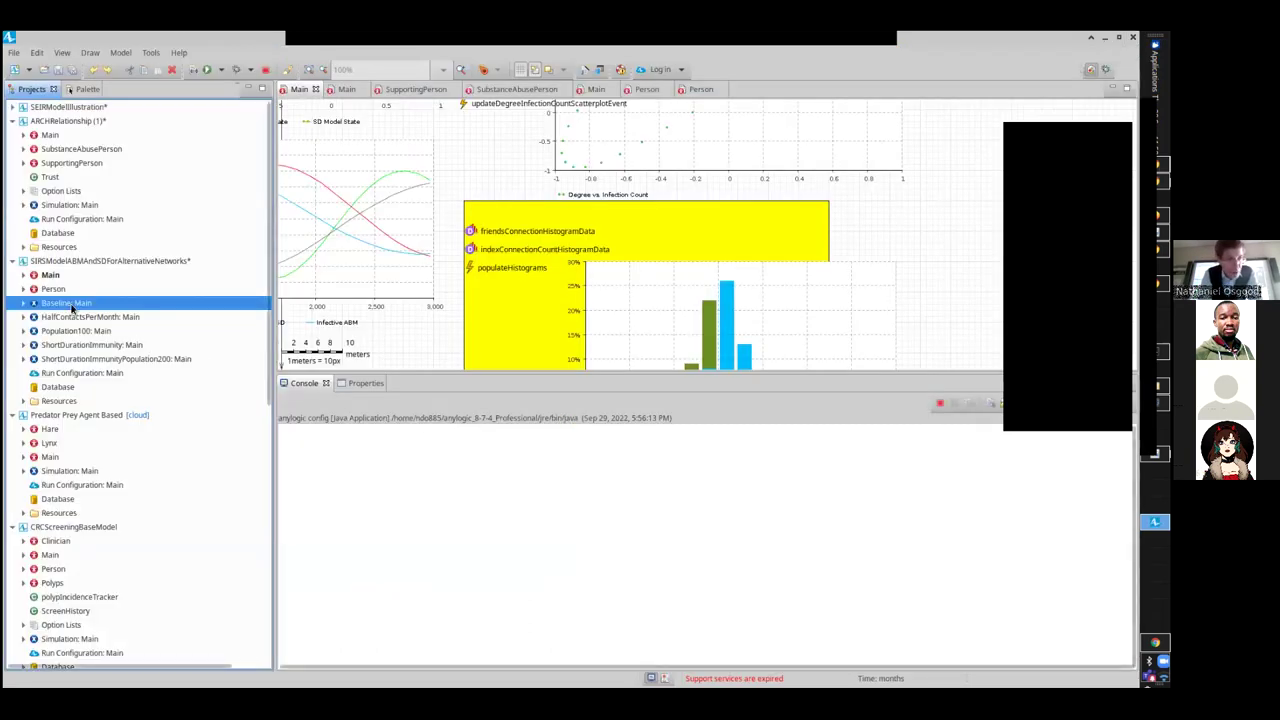
click(68, 262)
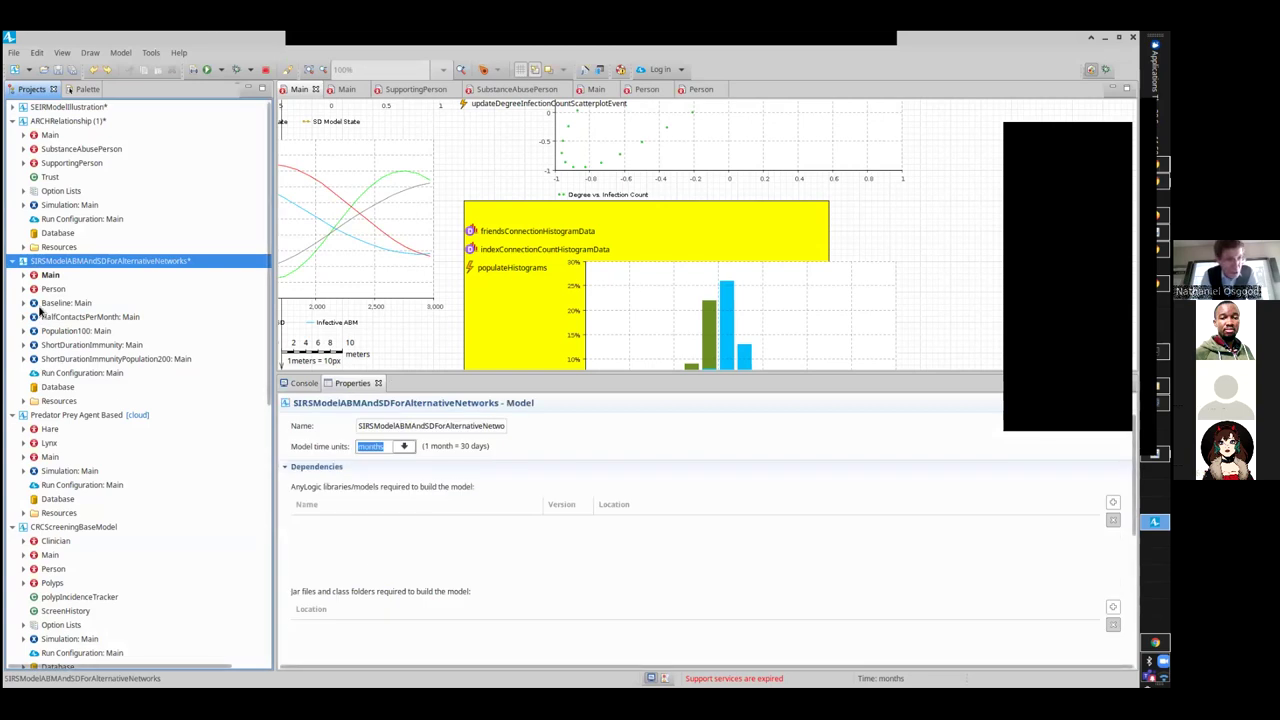
click(54, 278)
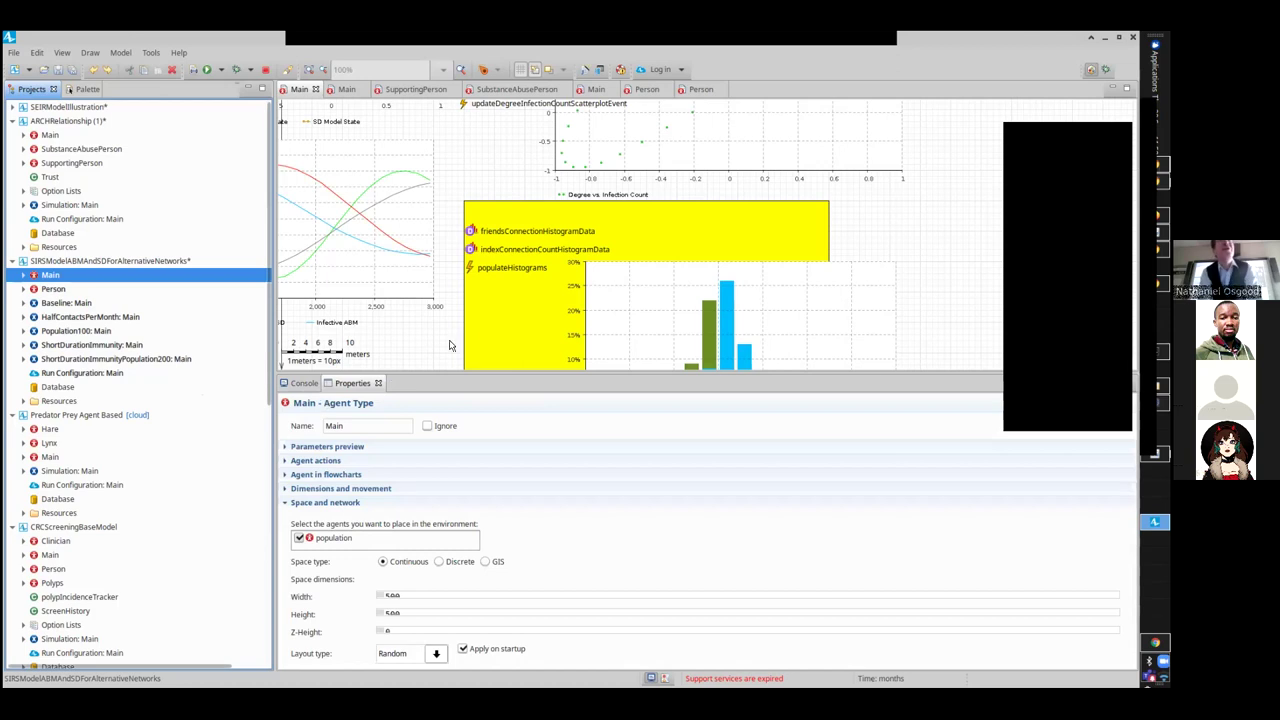
key(alt+Tab)
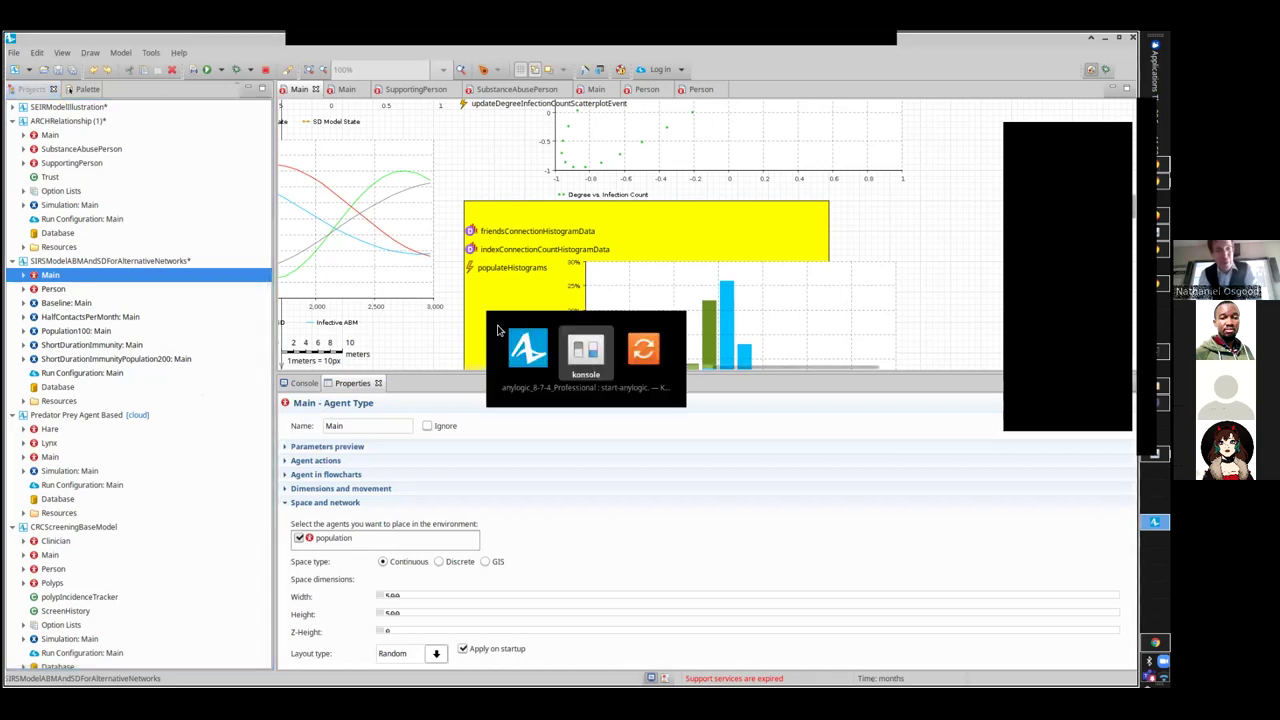
key(alt+Tab)
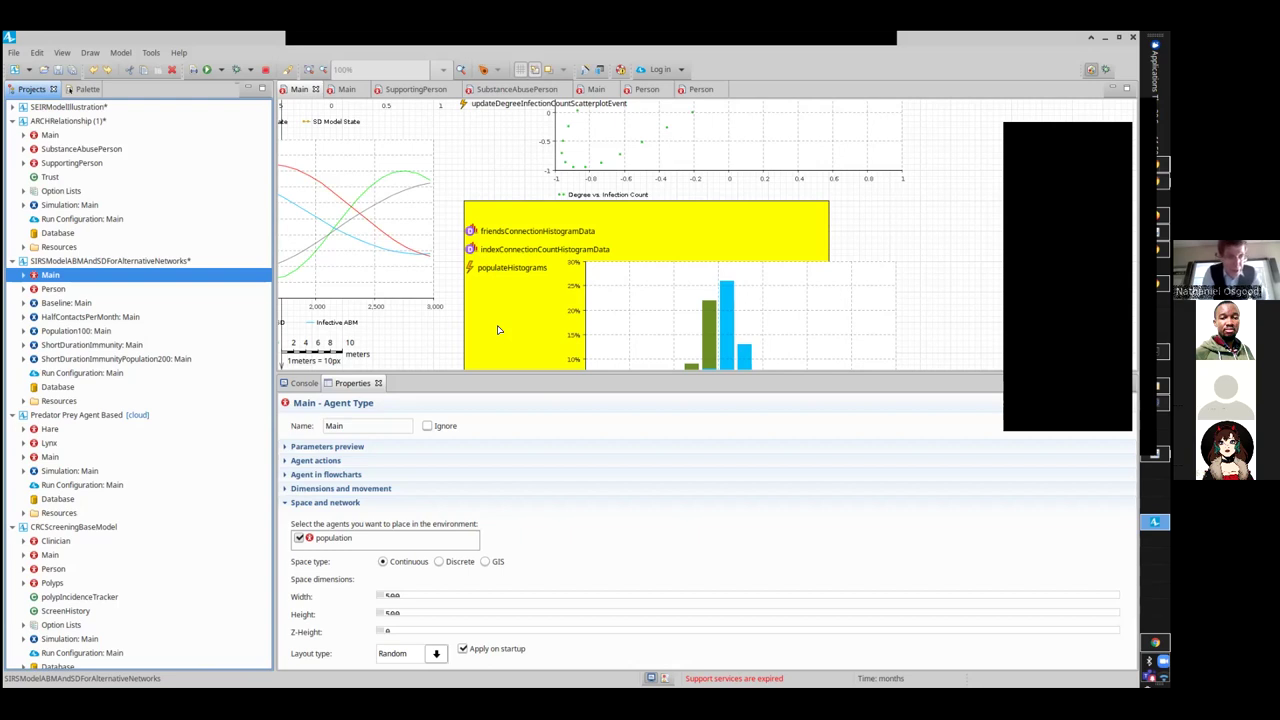
Step: Set populationSize to 1000 in the Baseline experiment and save the model, accepting the newer AnyLogic version format
click(58, 303)
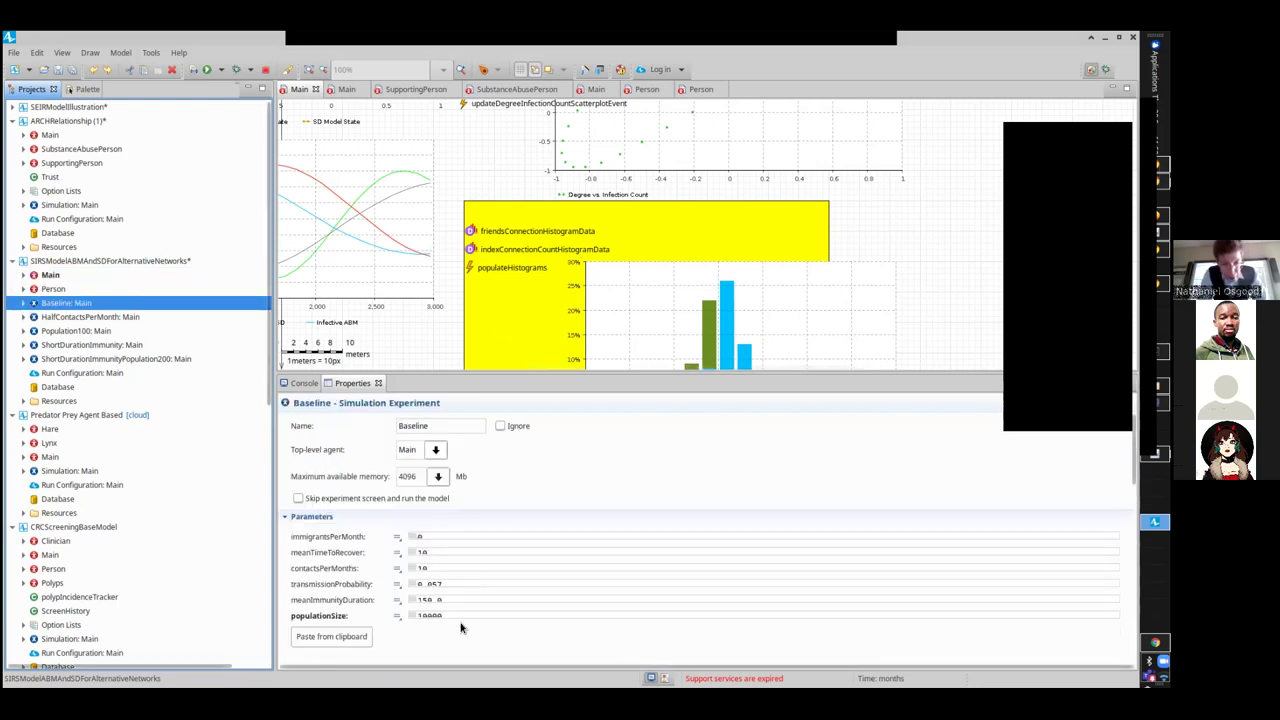
click(459, 615)
key(BackSpace)
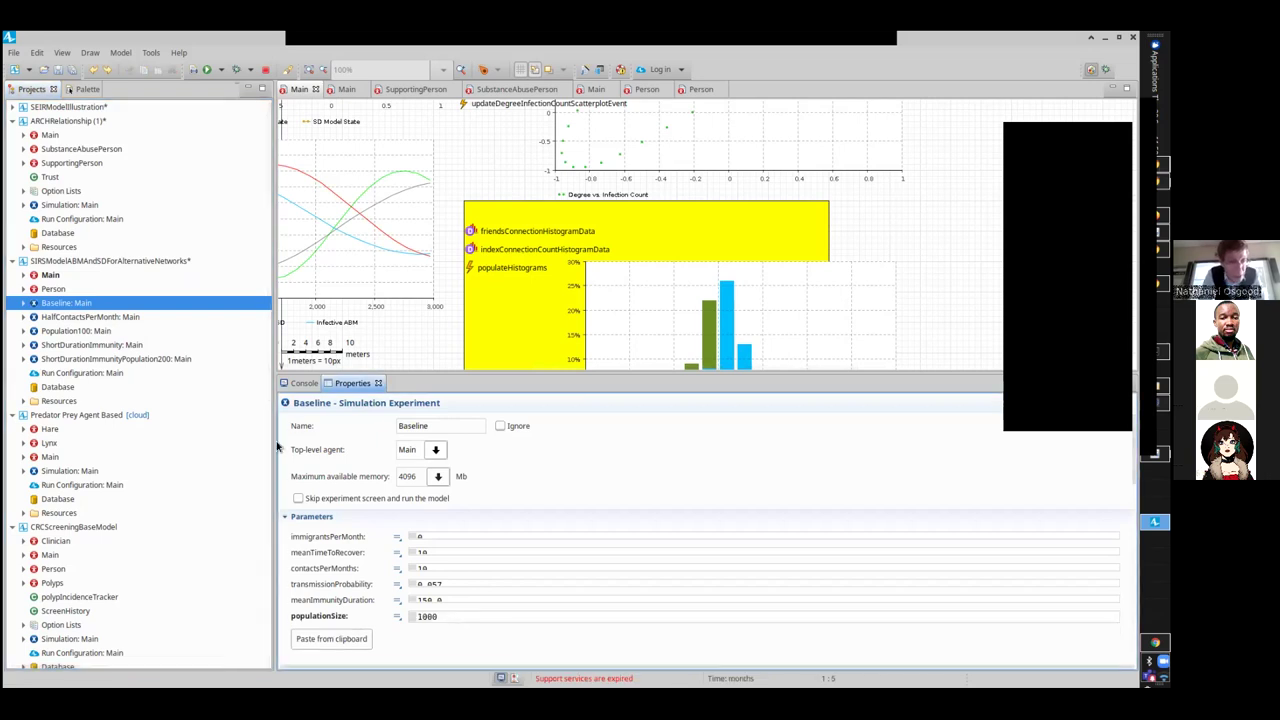
key(ctrl+s)
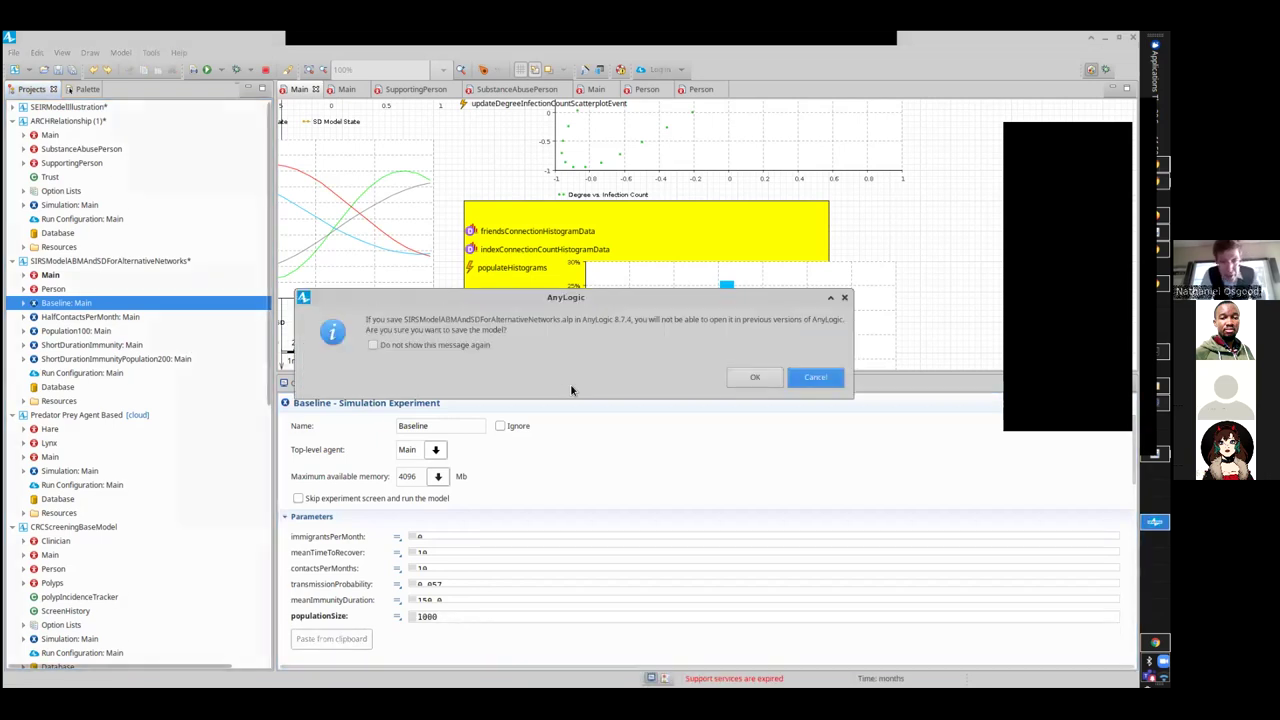
click(757, 378)
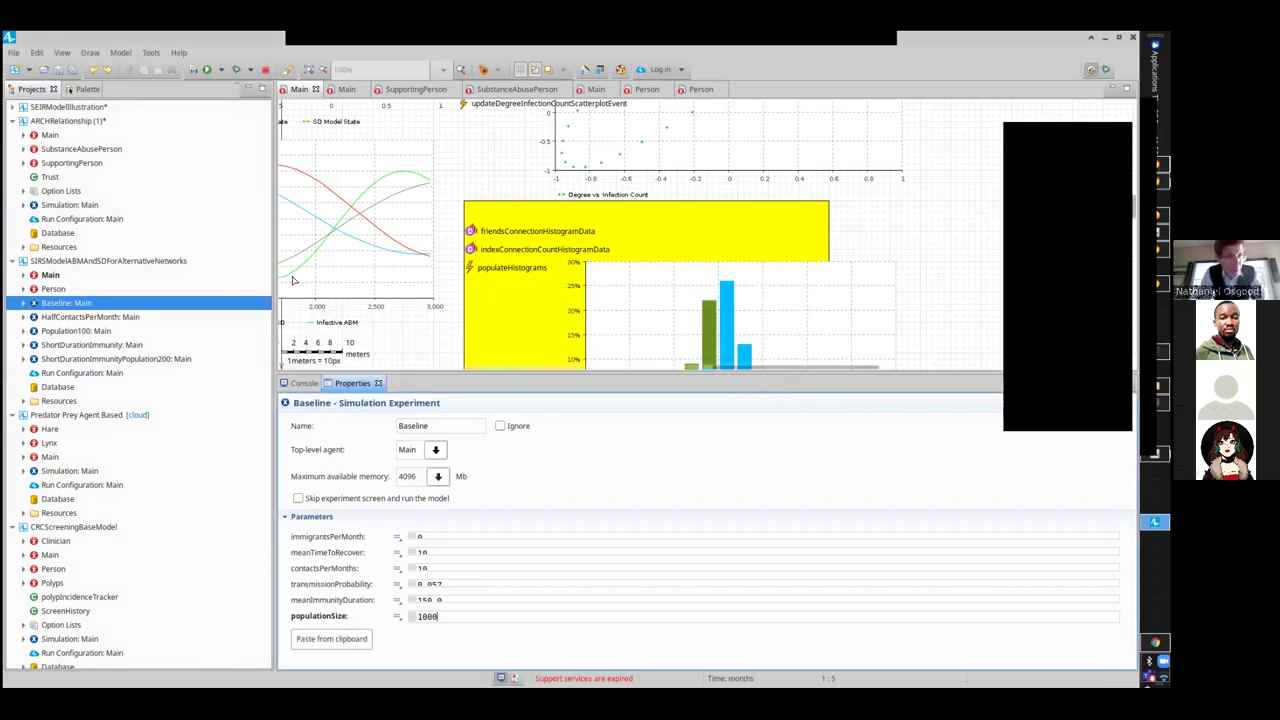
Step: Set the network type of the Main agent type in SIRSModelABMAndSDForAlternativeNetworks to Random
click(50, 275)
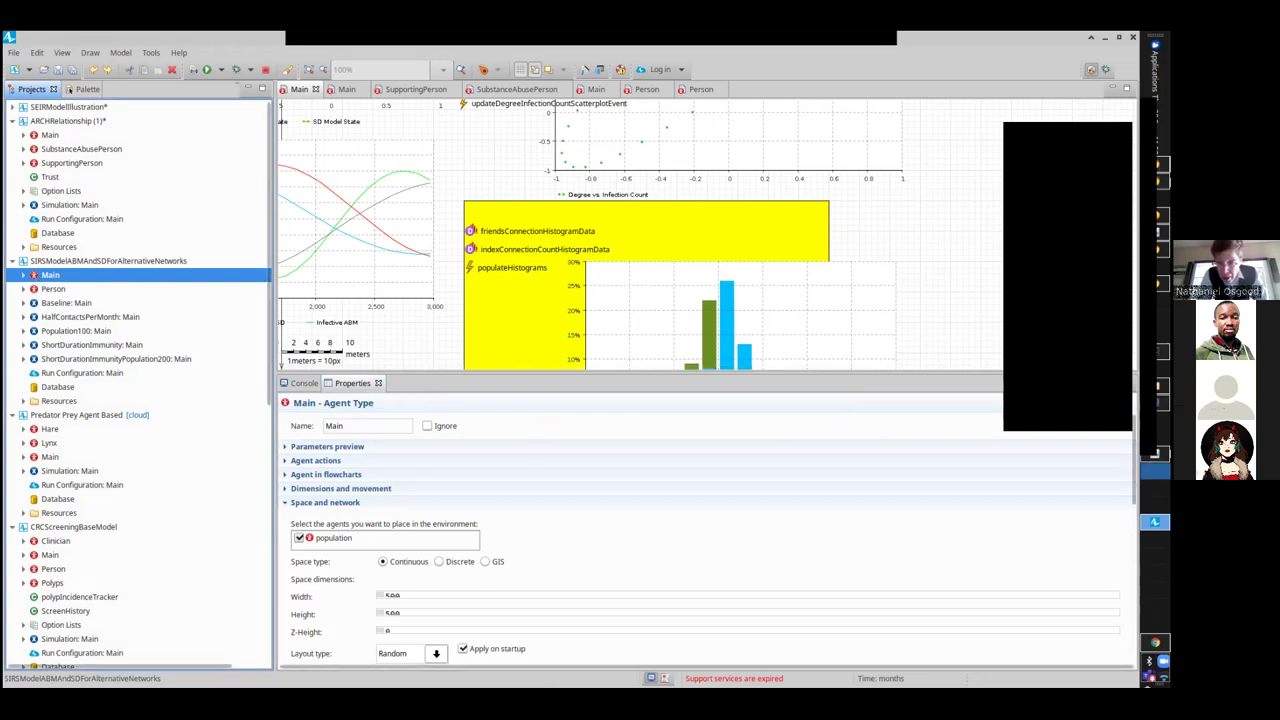
scroll(470, 524, down, 5)
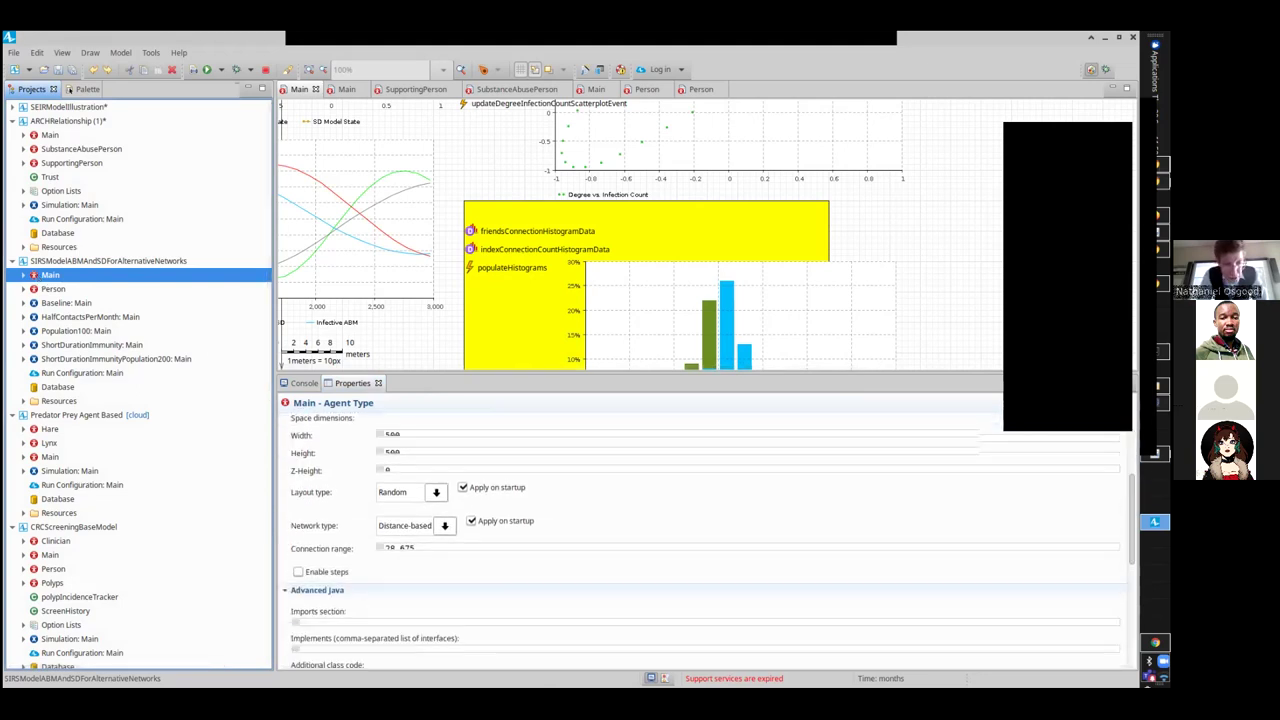
click(460, 523)
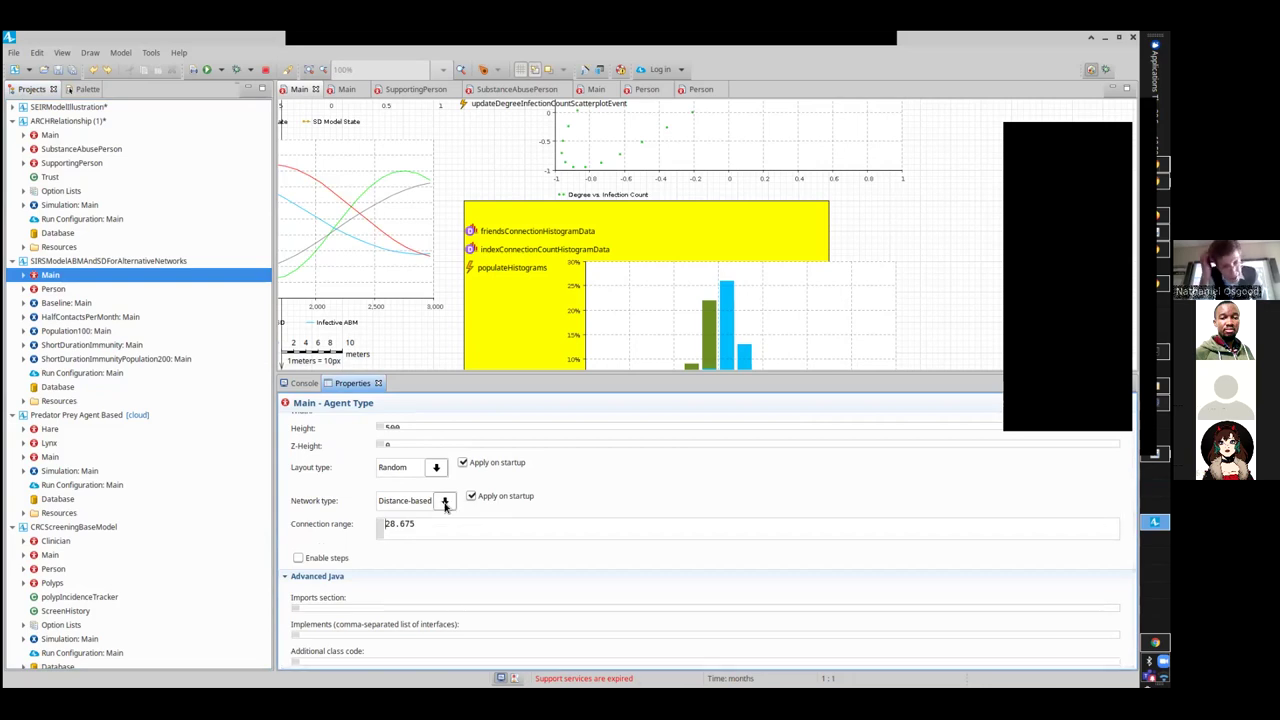
click(445, 503)
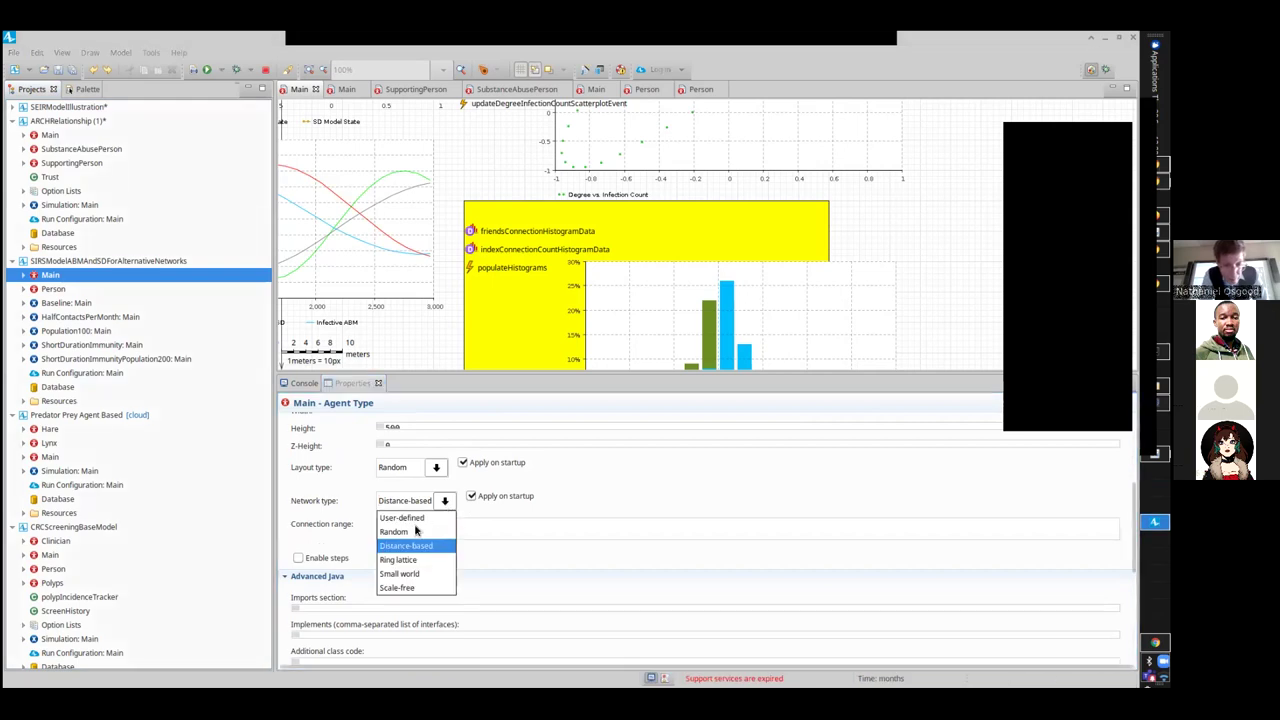
click(413, 533)
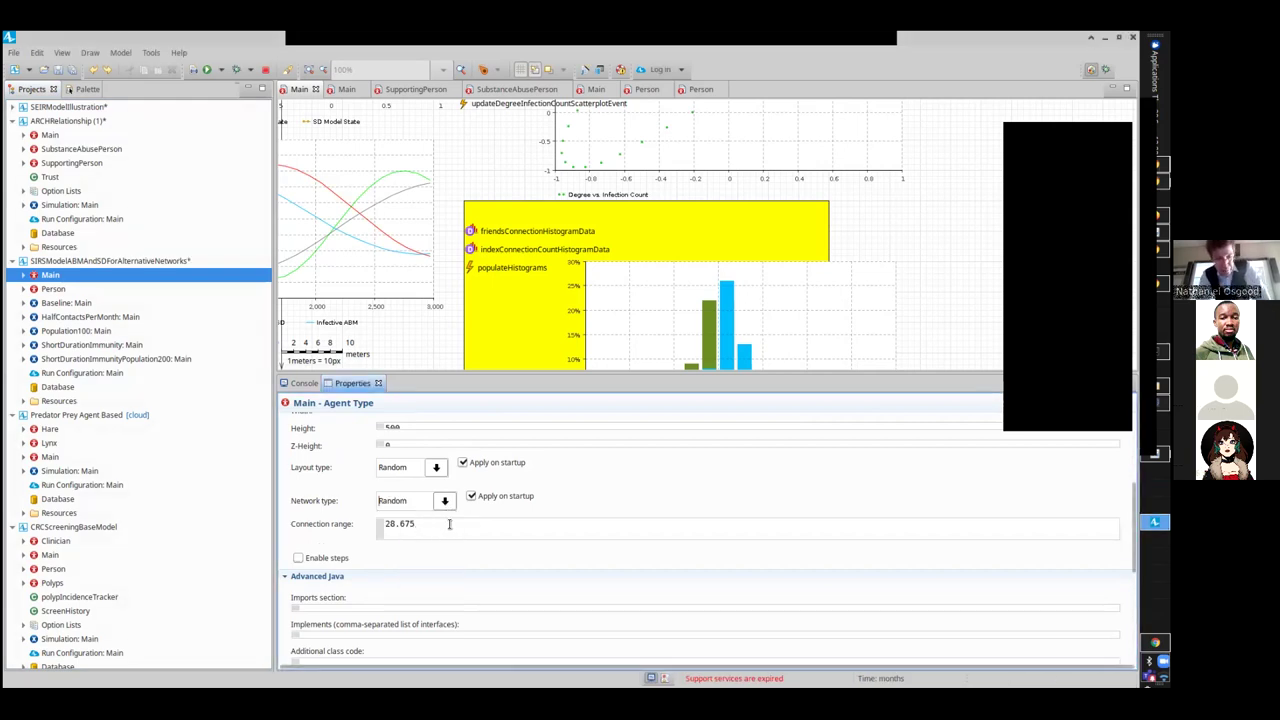
click(426, 521)
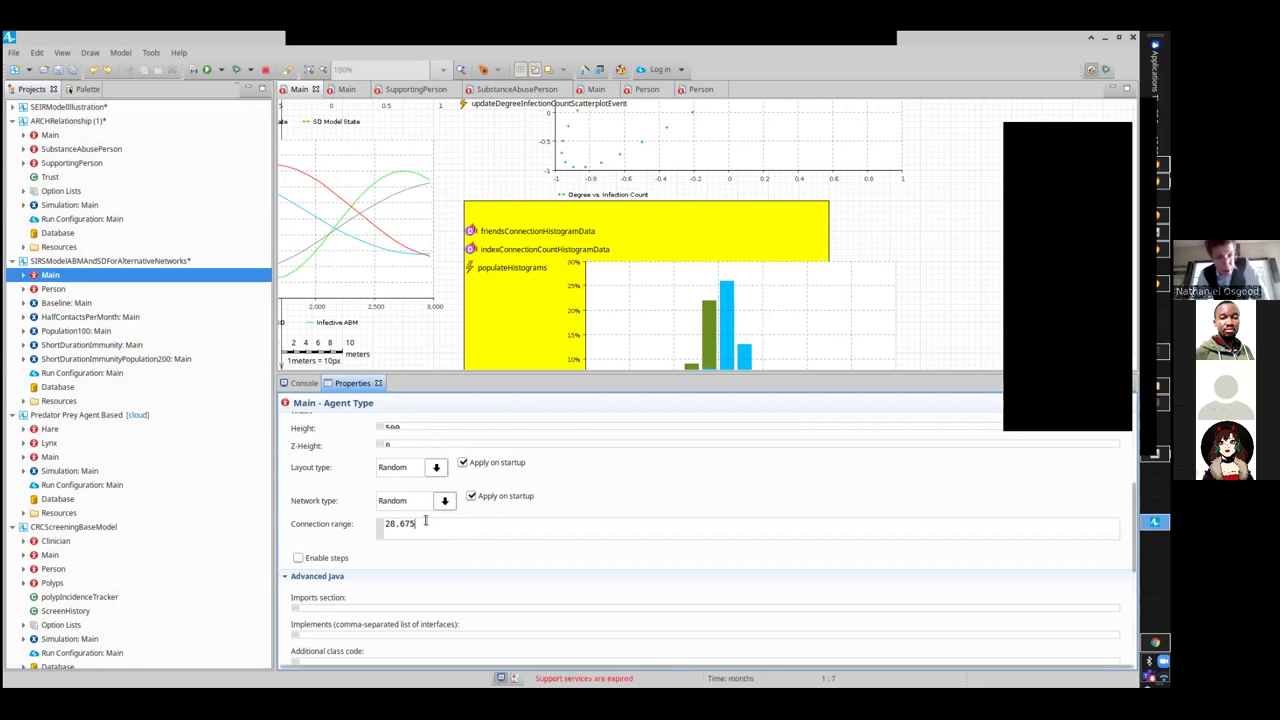
click(444, 502)
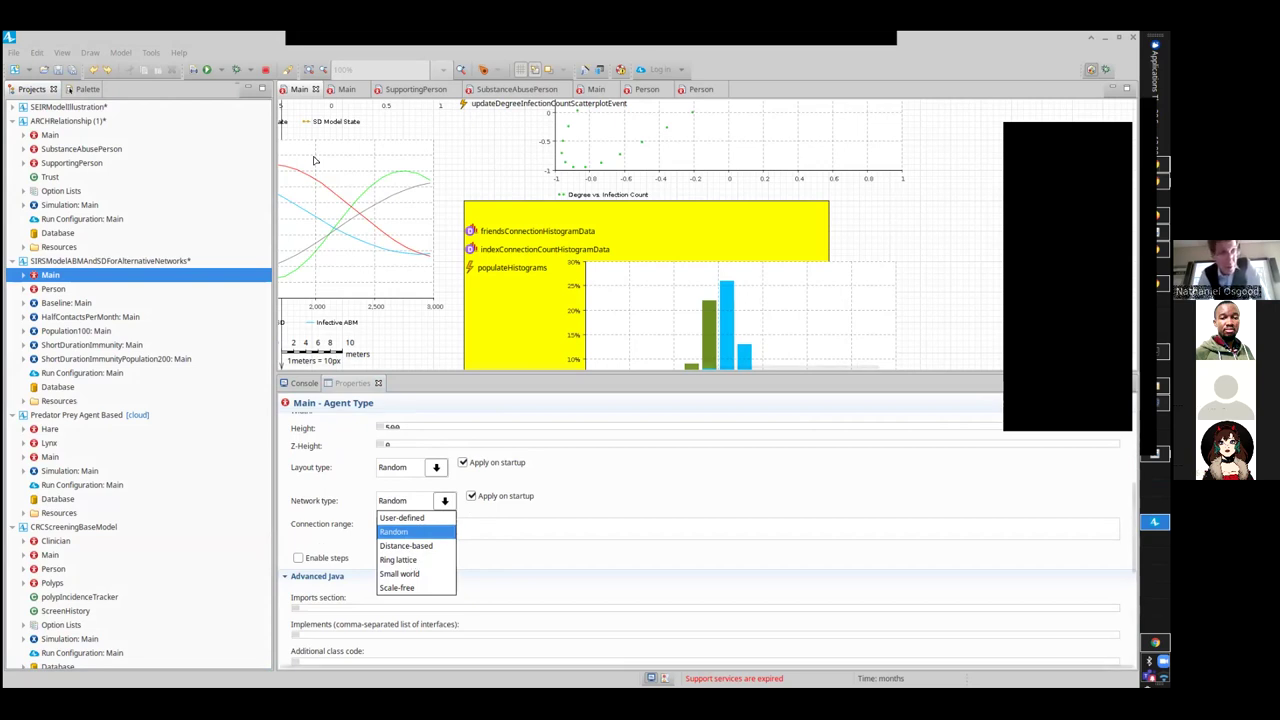
click(268, 74)
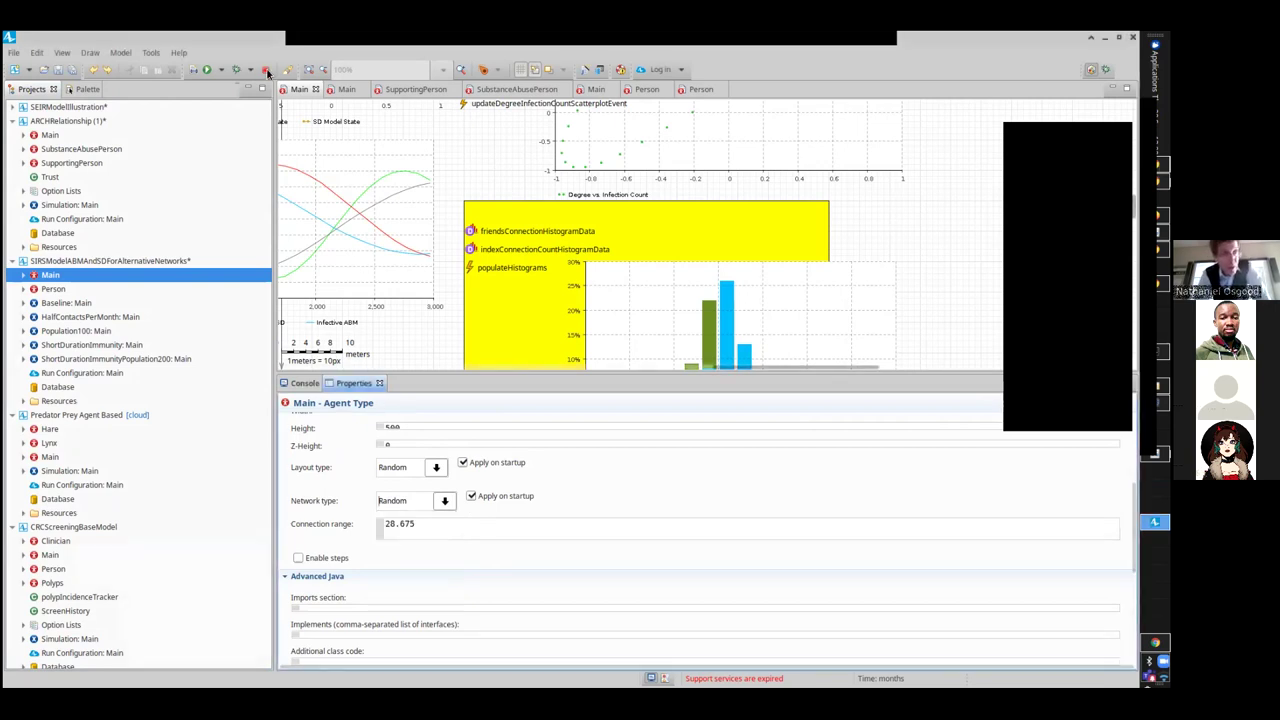
click(443, 501)
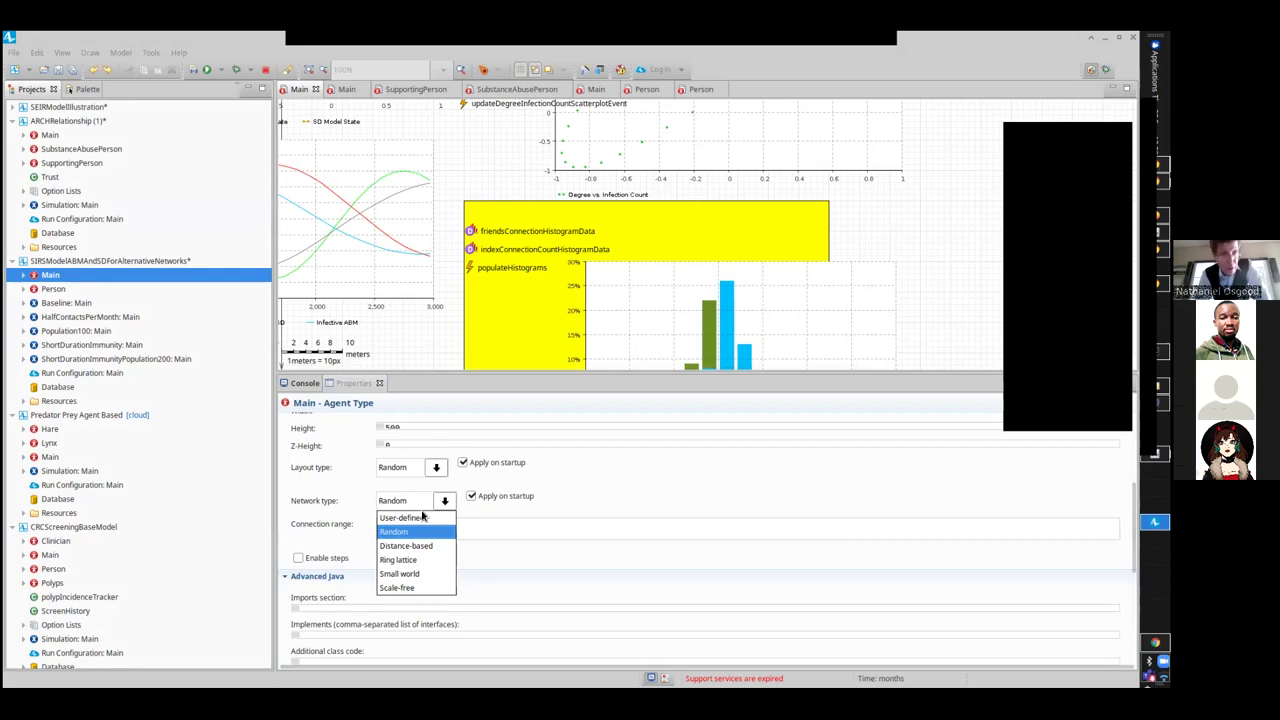
Step: Switch to the Software Updater window and dismiss it to return to the model editor
key(alt+Tab)
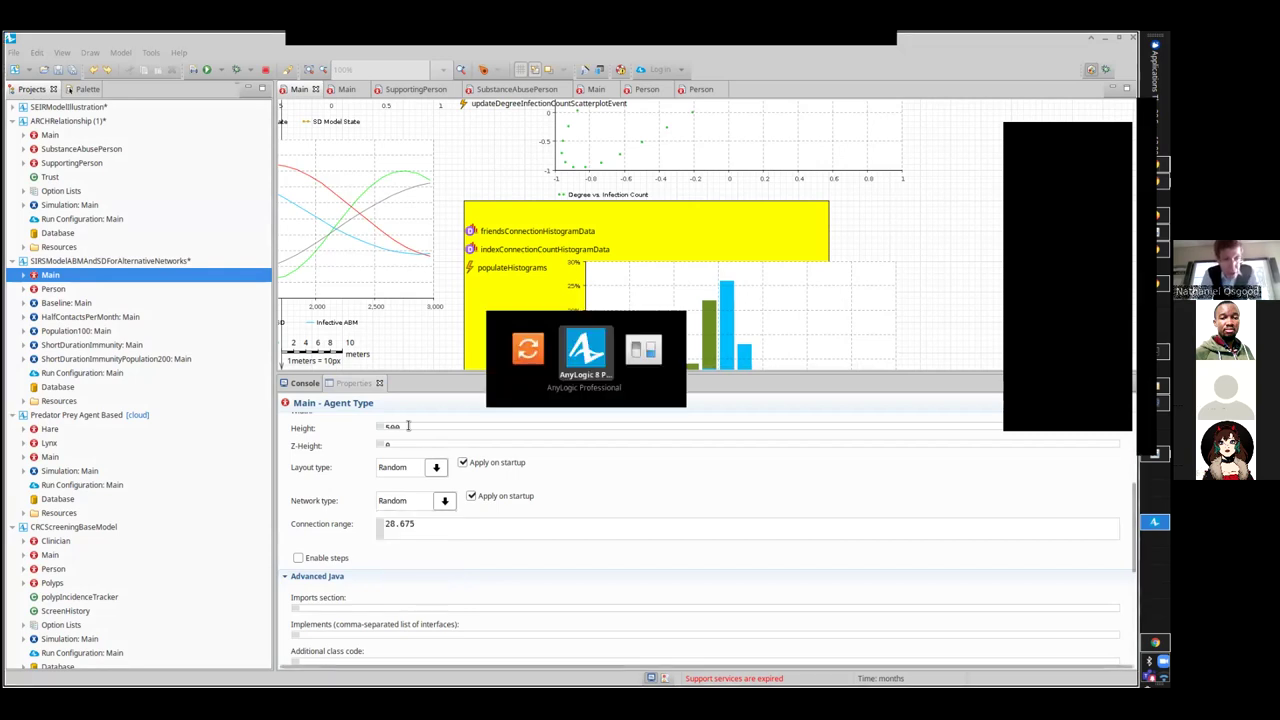
key(alt+Tab)
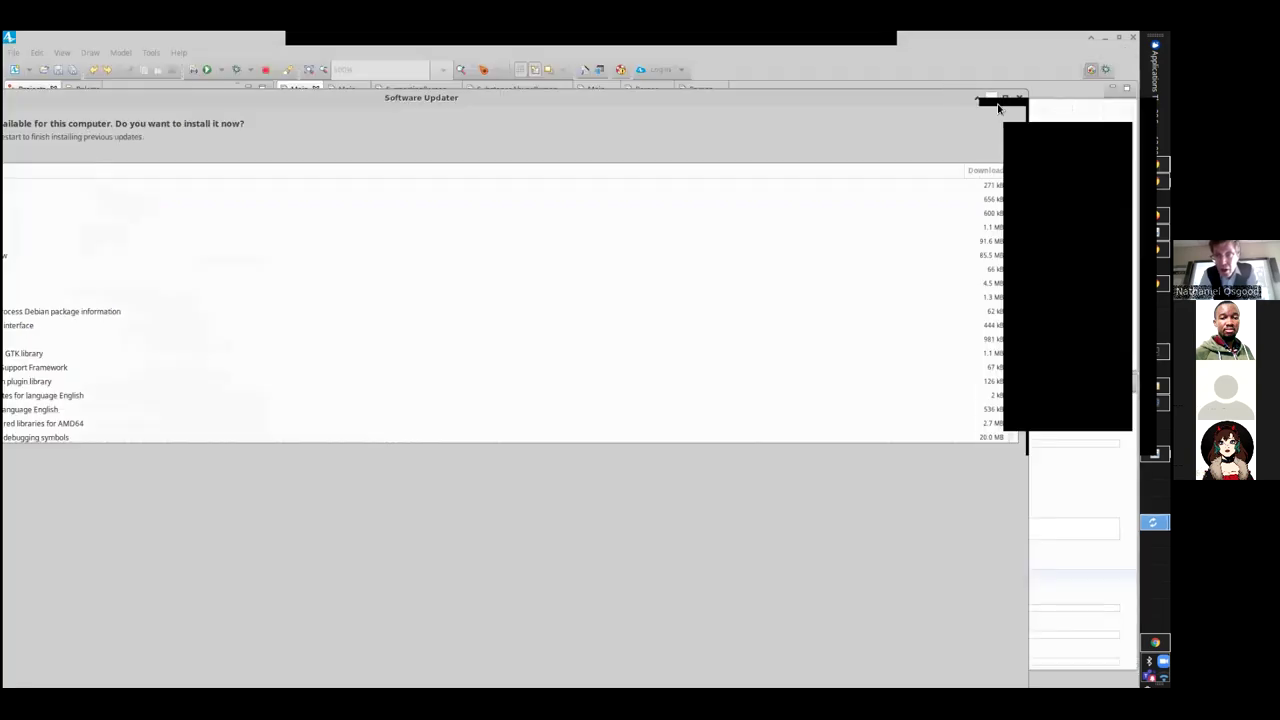
click(1015, 103)
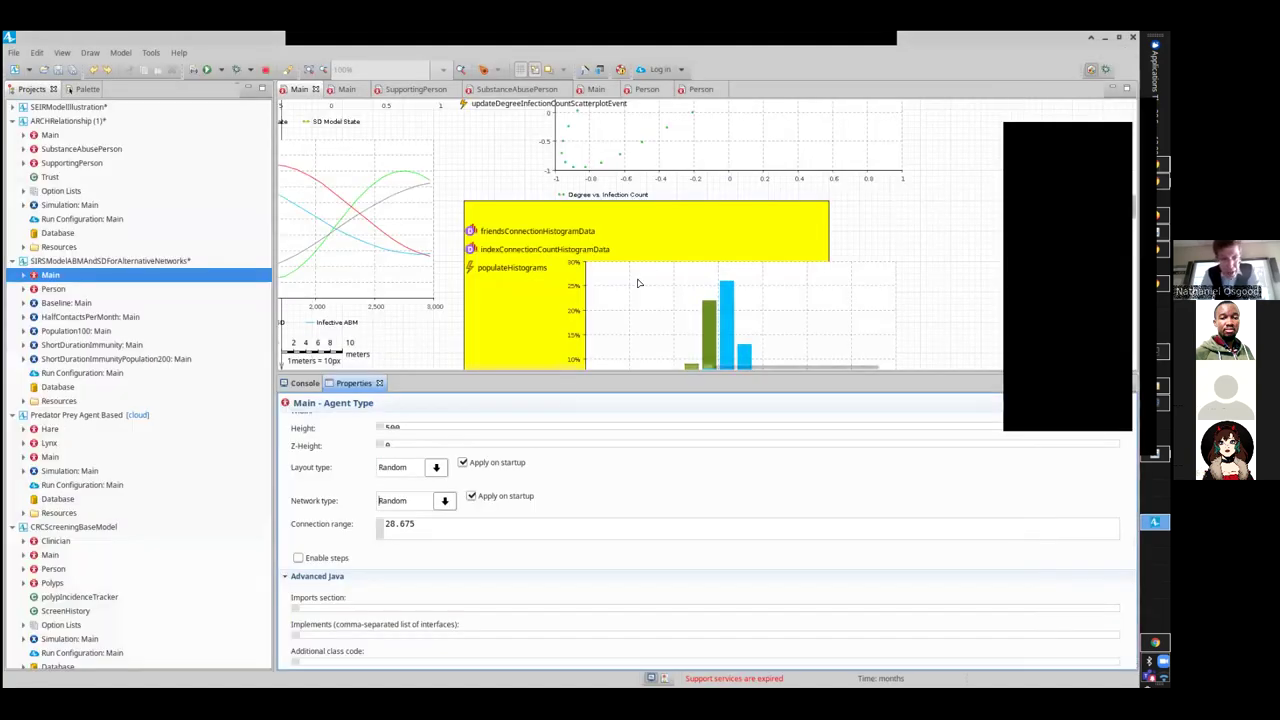
Step: Set the network type of the Main agent type to Scale-free
click(445, 501)
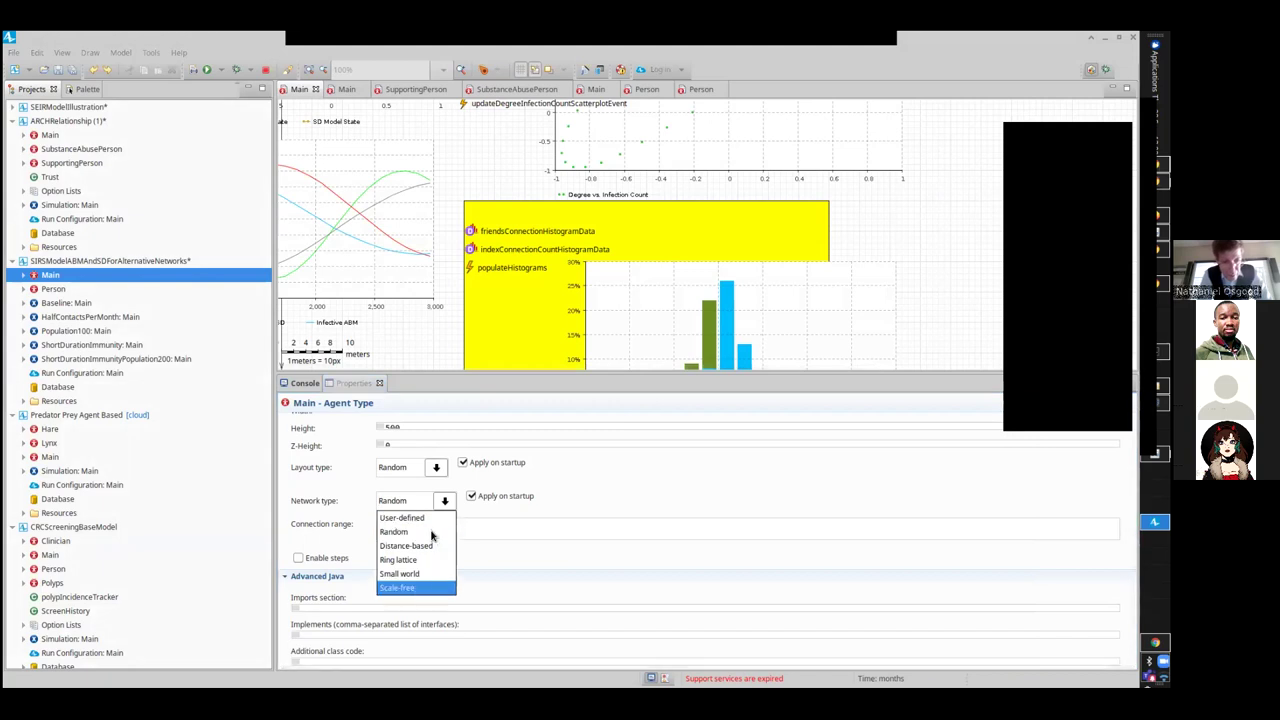
click(416, 588)
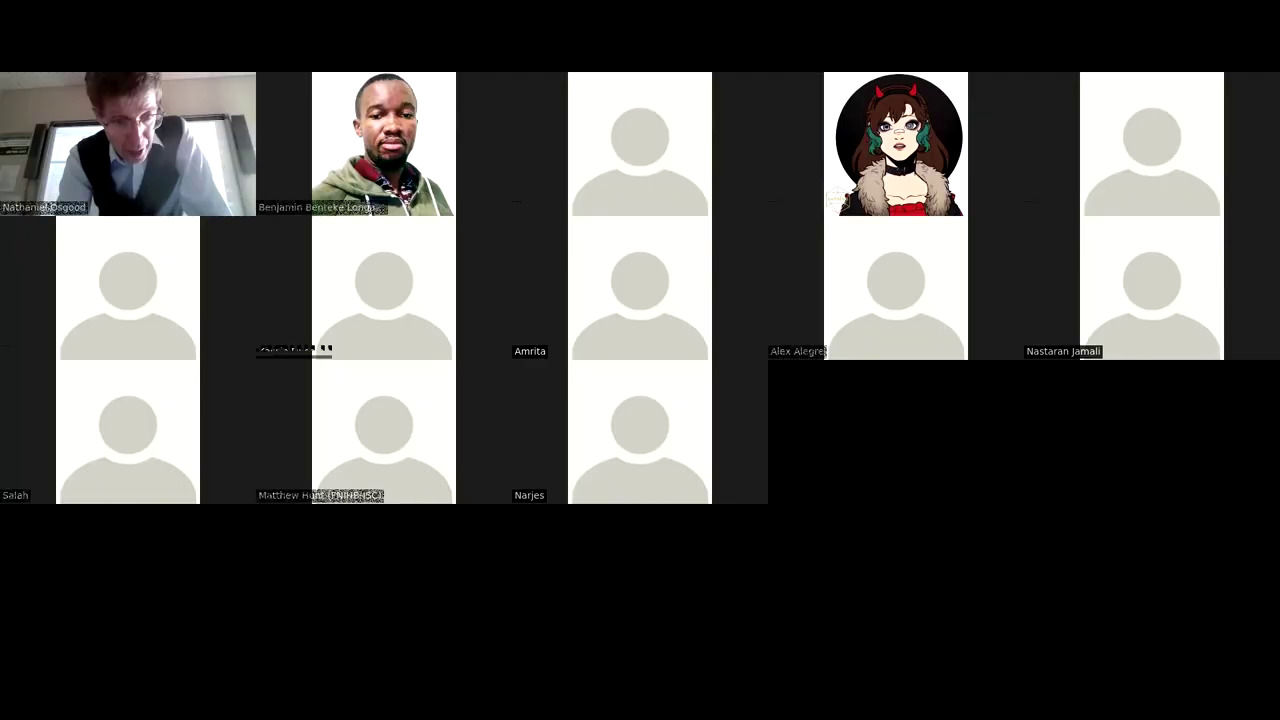
click(645, 71)
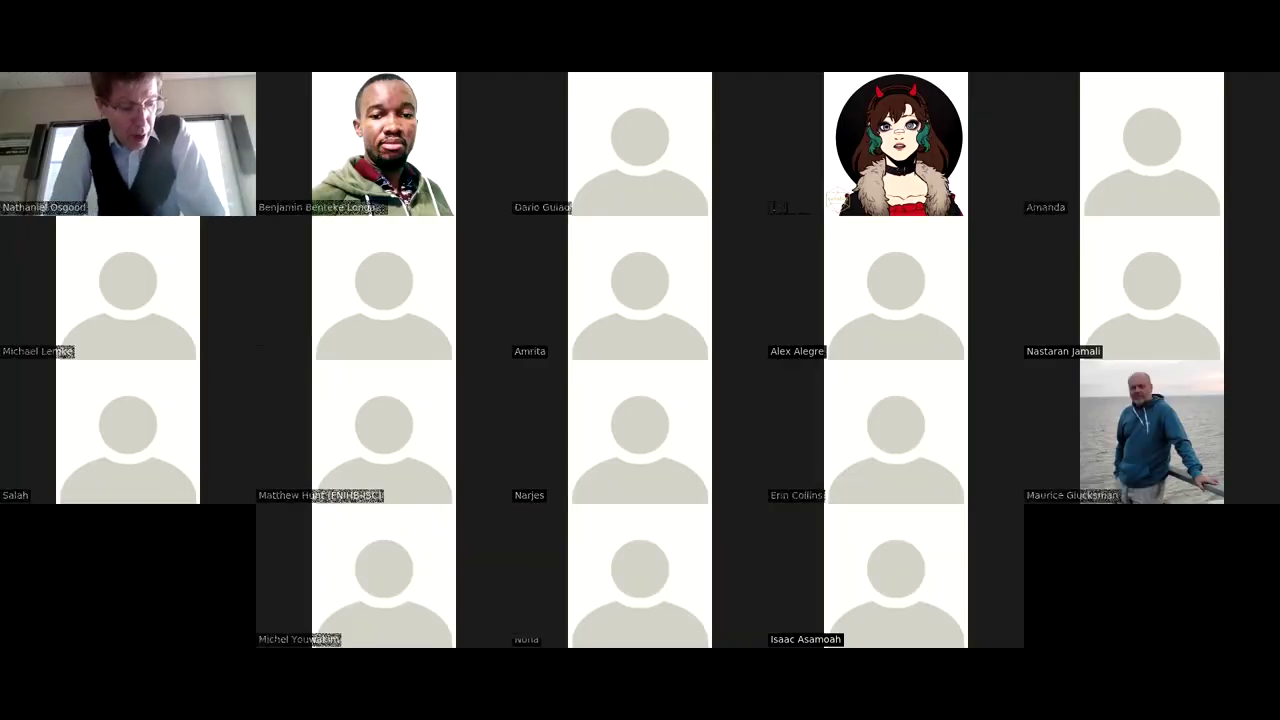